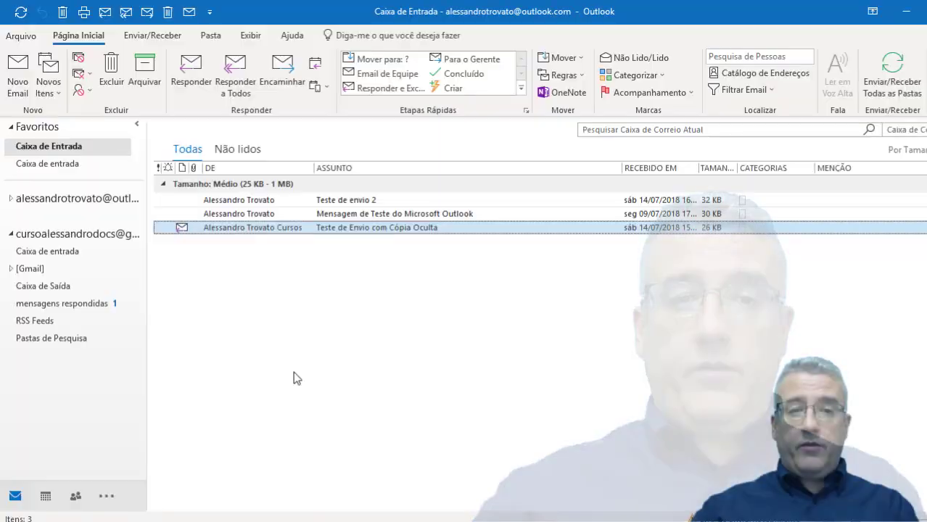
Start a new email and preview the business card and calendar insert options without inserting anything.
{"action": "left_click", "coordinate": [17, 73]}
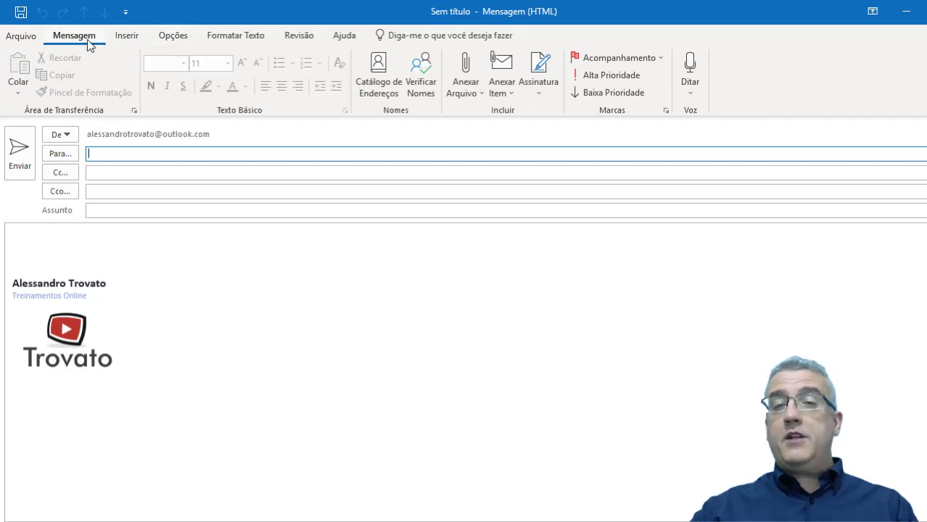
{"action": "left_click", "coordinate": [144, 34]}
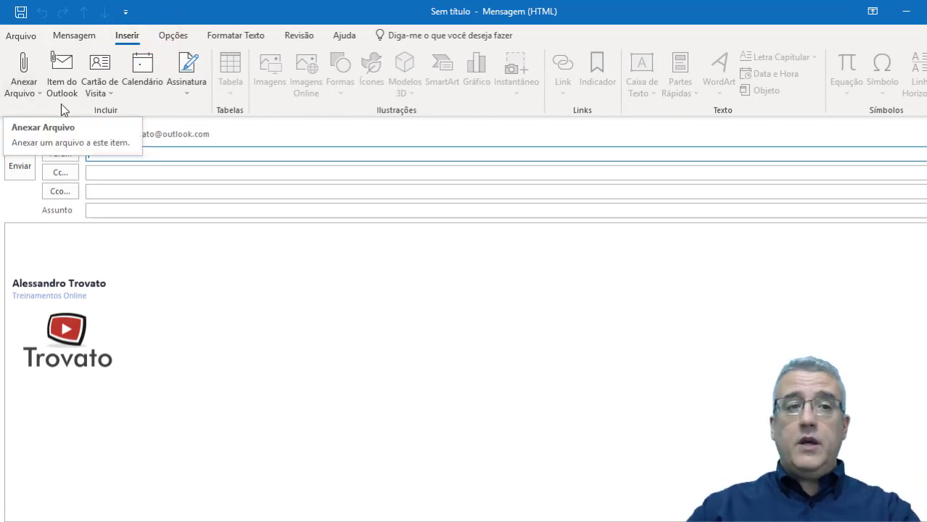
{"action": "left_click", "coordinate": [99, 78]}
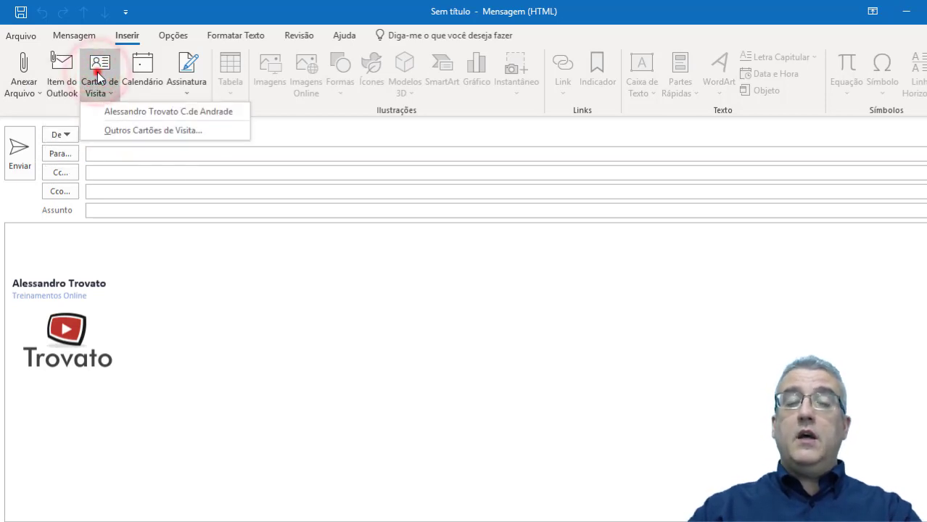
{"action": "left_click", "coordinate": [98, 77]}
{"action": "left_click", "coordinate": [138, 75]}
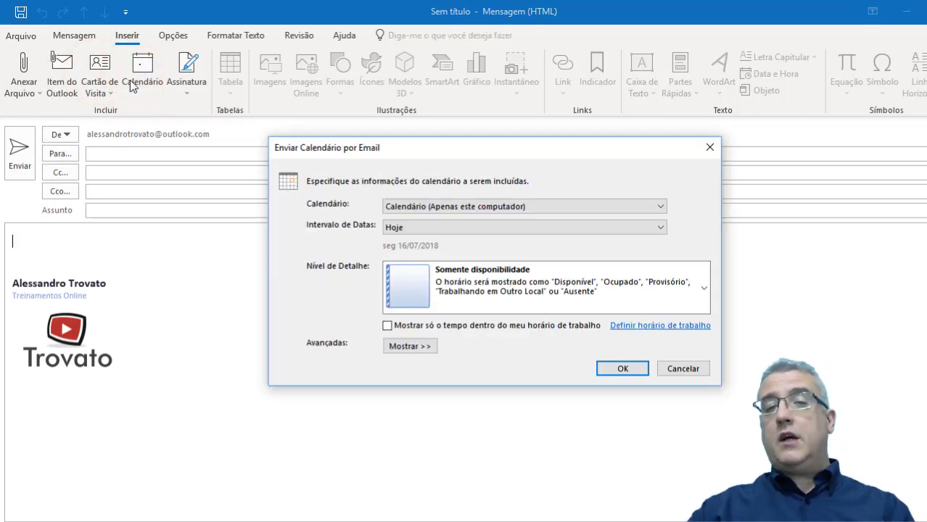
{"action": "key", "text": "Escape"}
Check the signature list, place the caret at the start of the body, and show the Opções settings.
{"action": "left_click", "coordinate": [176, 78]}
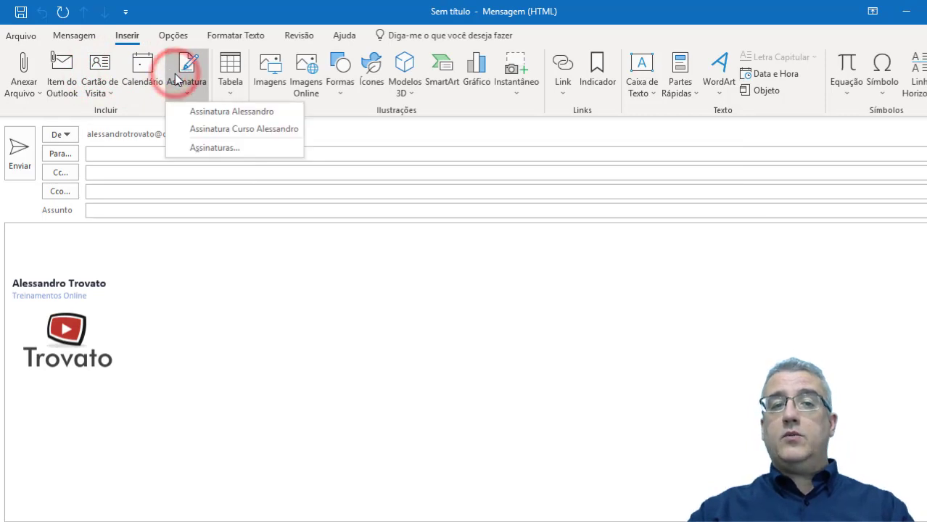
{"action": "left_click", "coordinate": [176, 79]}
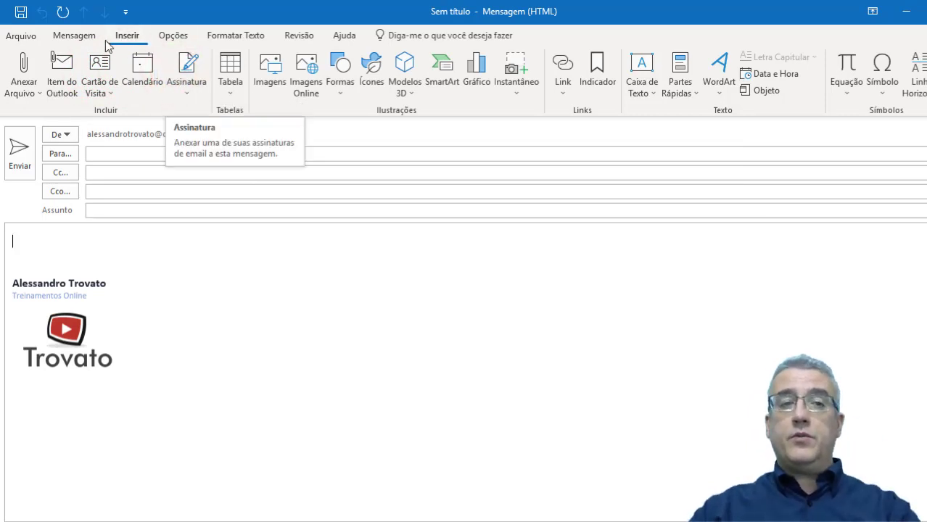
{"action": "left_click", "coordinate": [72, 40]}
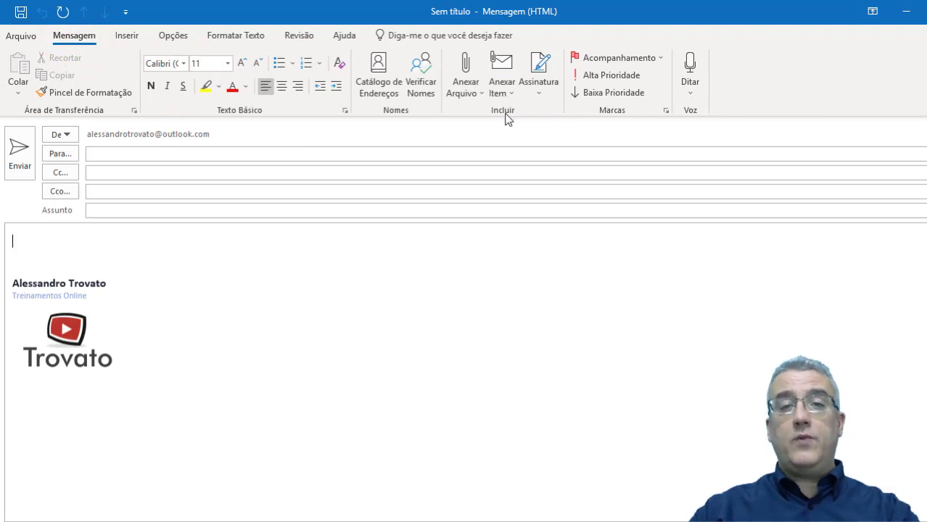
{"action": "left_click", "coordinate": [131, 36]}
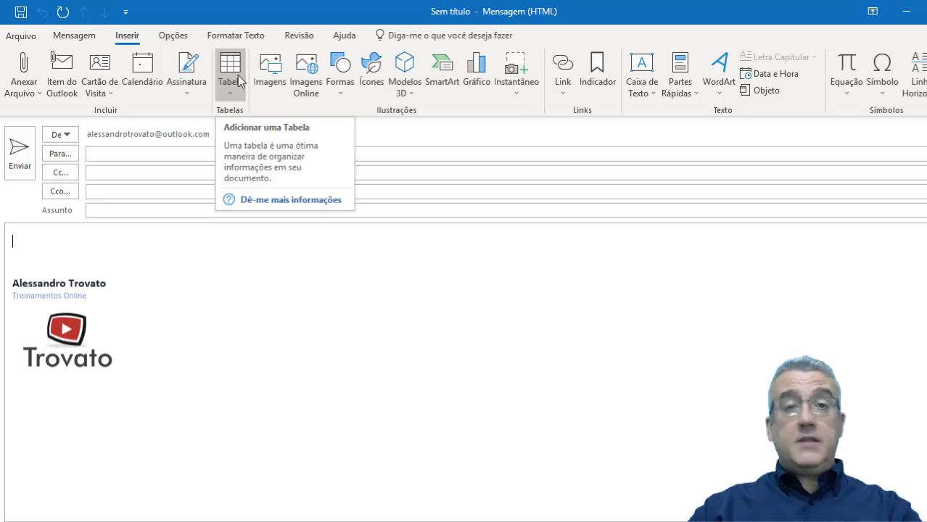
{"action": "left_click", "coordinate": [40, 249]}
{"action": "left_click", "coordinate": [17, 242]}
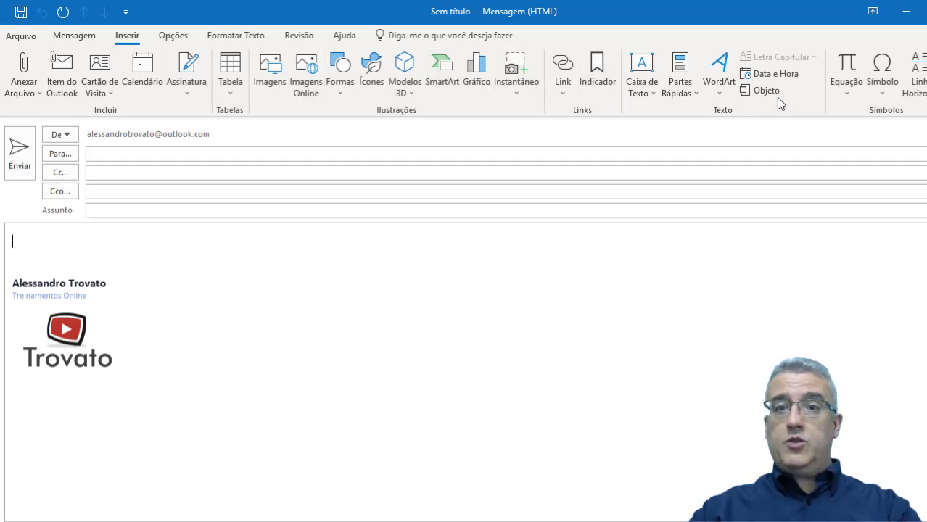
{"action": "left_click", "coordinate": [186, 36]}
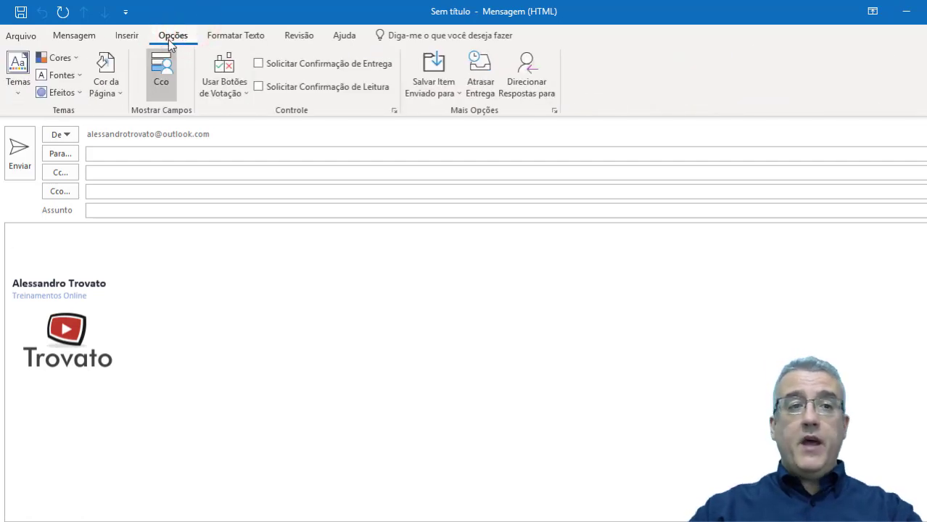
Switch the message to Texto sem Formatação, accepting the loss of formatting.
{"action": "left_click", "coordinate": [249, 40]}
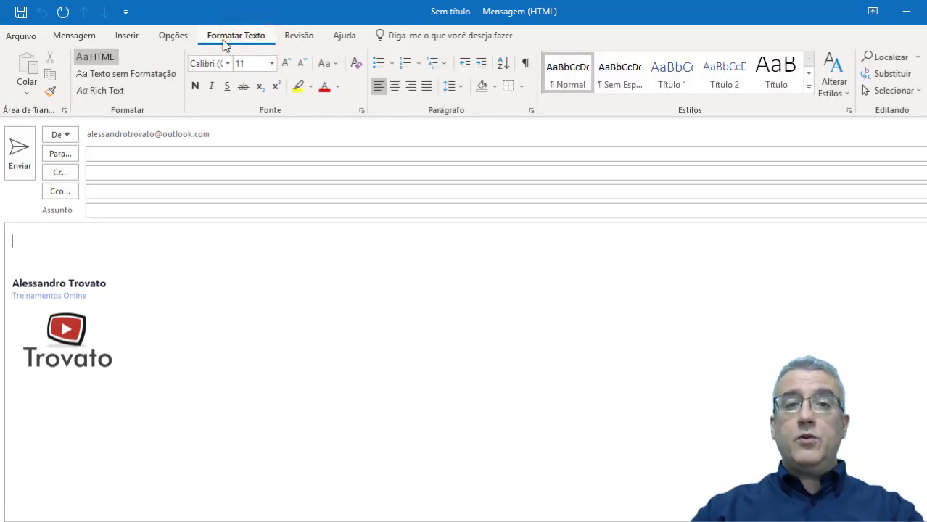
{"action": "left_click", "coordinate": [111, 76]}
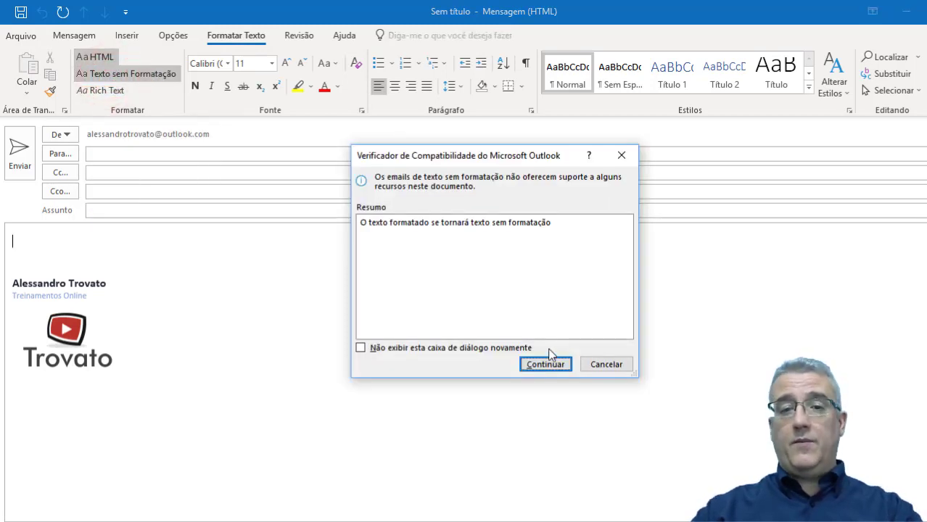
{"action": "left_click", "coordinate": [537, 364]}
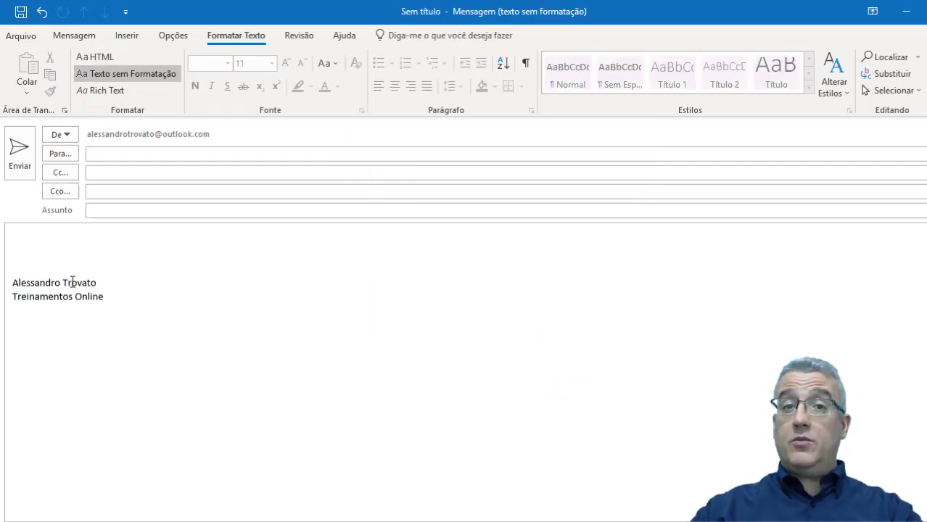
Place the insertion point in the plain-text body and return to the Formatar Texto options.
{"action": "left_click", "coordinate": [125, 39]}
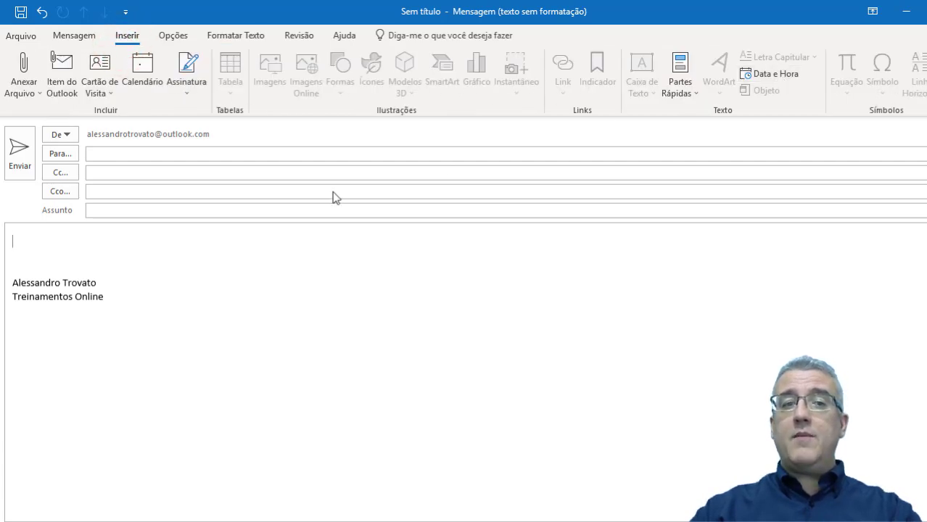
{"action": "left_click", "coordinate": [56, 256]}
{"action": "left_click", "coordinate": [46, 246]}
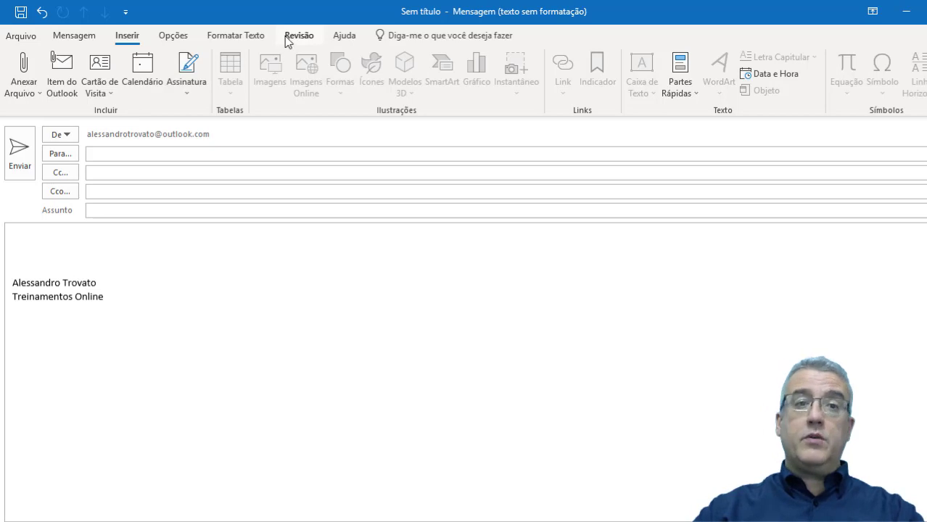
{"action": "left_click", "coordinate": [245, 36]}
Switch the message to HTML and open the Tabela size picker on the body's first line.
{"action": "left_click", "coordinate": [98, 59]}
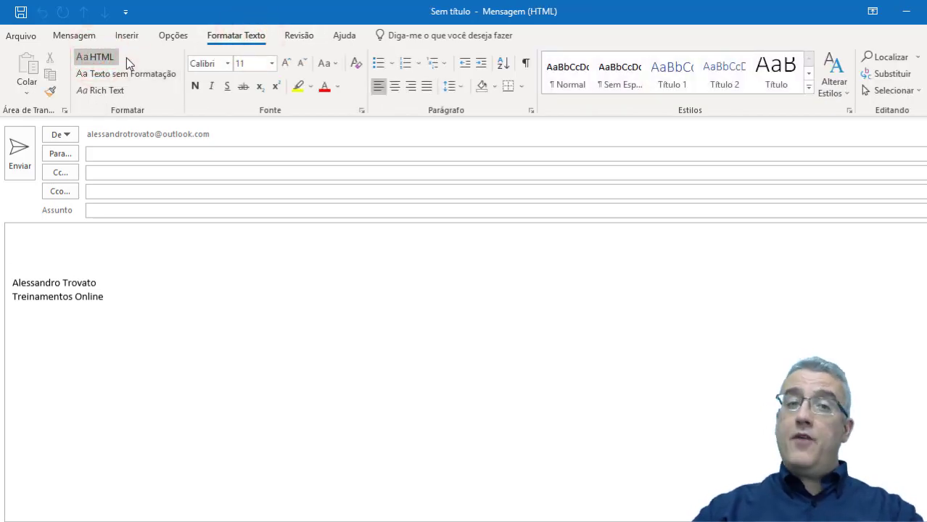
{"action": "left_click", "coordinate": [29, 240]}
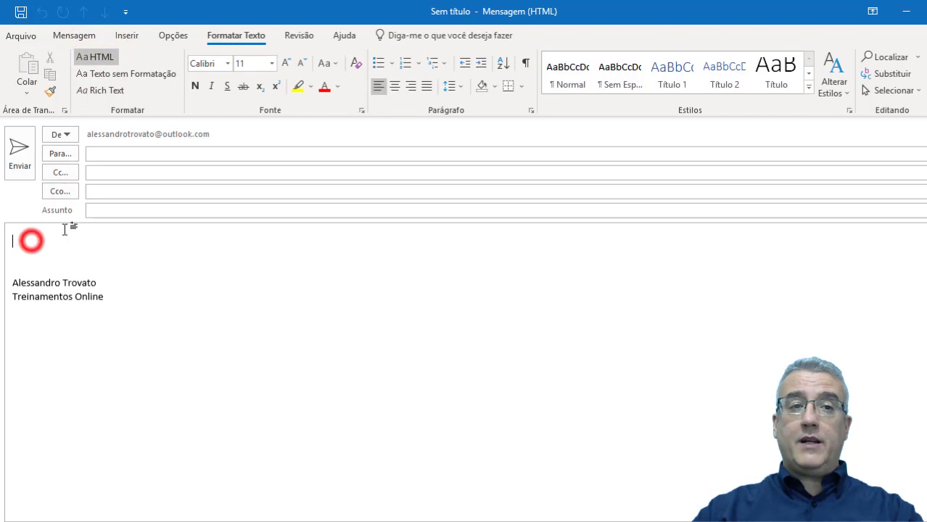
{"action": "left_click", "coordinate": [125, 38]}
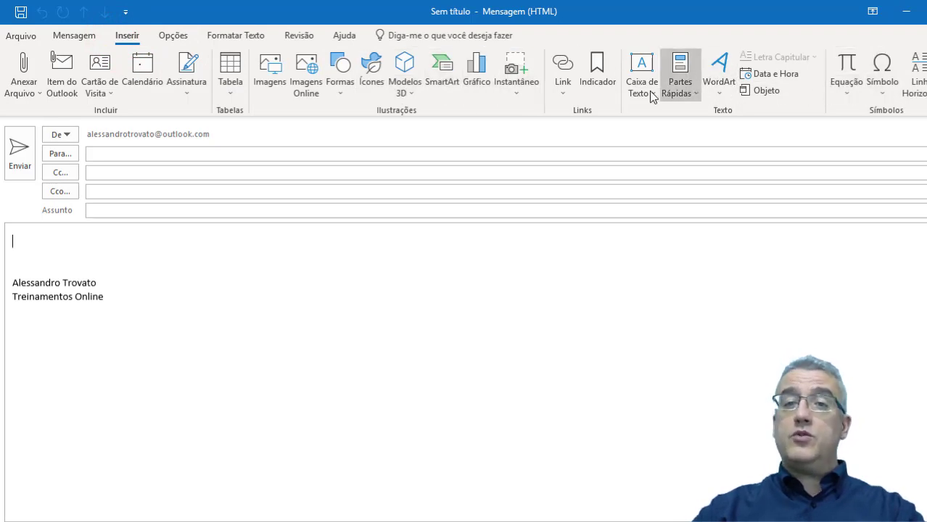
{"action": "left_click", "coordinate": [243, 78]}
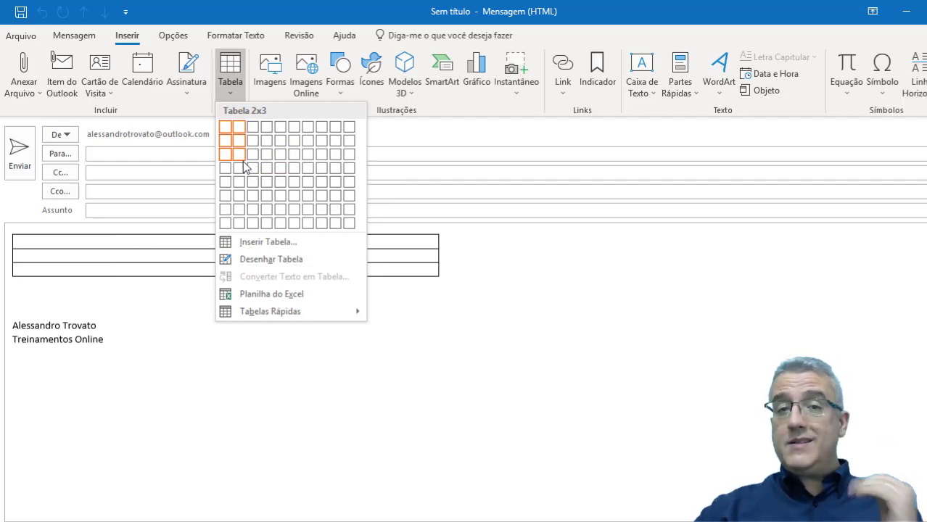
Insert a 2x3 Produtos/Preço de Venda table listing two courses at R$ 397,00 and R$ 69,90, plus an empty row.
{"action": "left_click", "coordinate": [243, 161]}
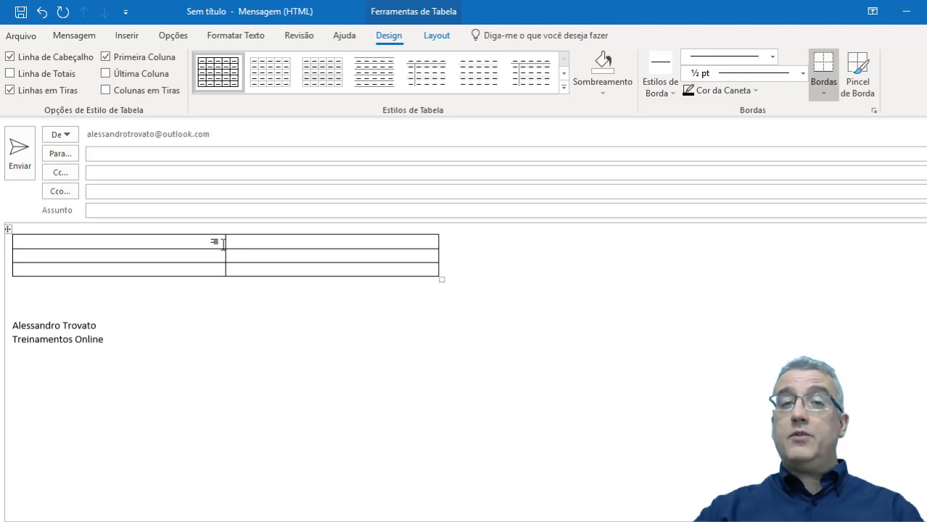
{"action": "left_click", "coordinate": [161, 242]}
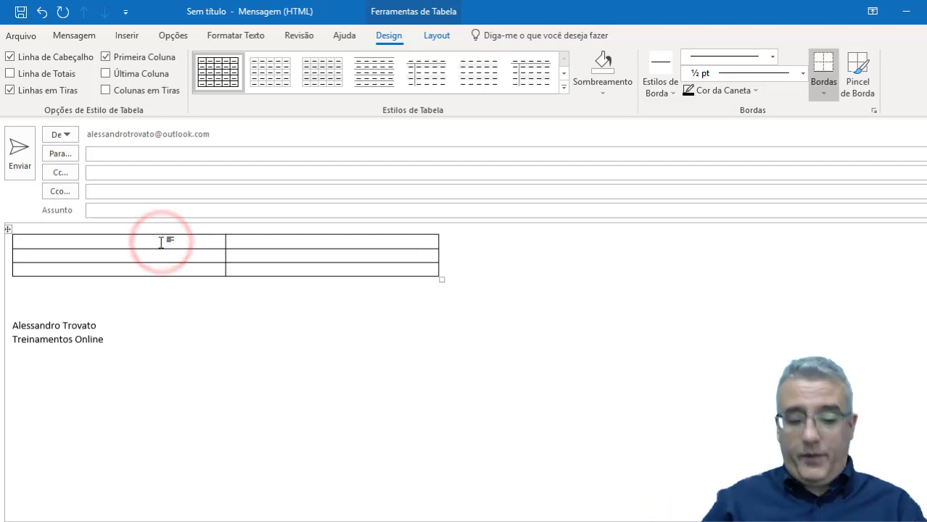
{"action": "type", "text": "Produtos"}
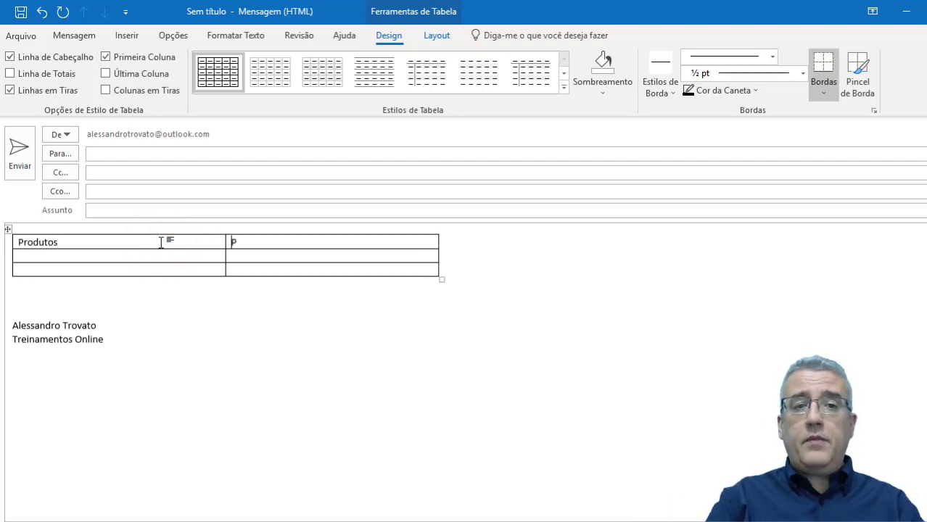
{"action": "type", "text": "o de Venda"}
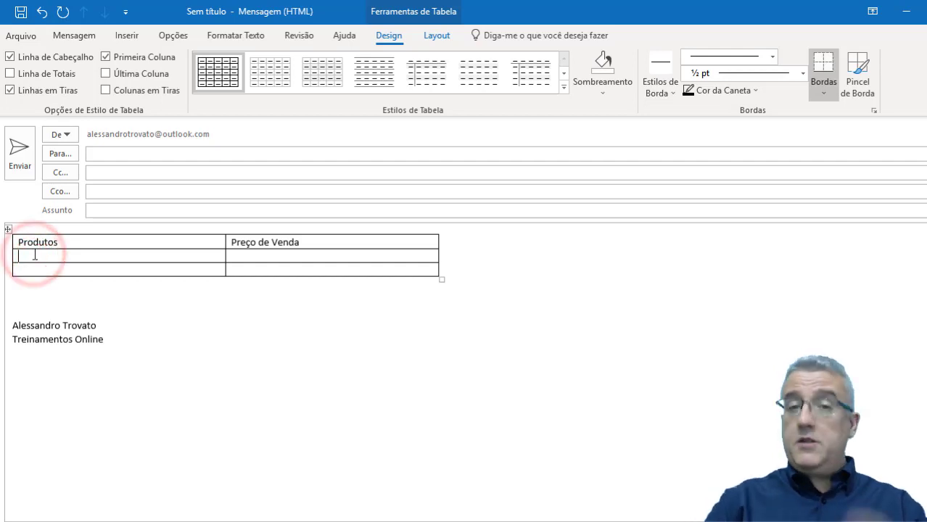
{"action": "type", "text": "rso Online de Excel Avançado"}
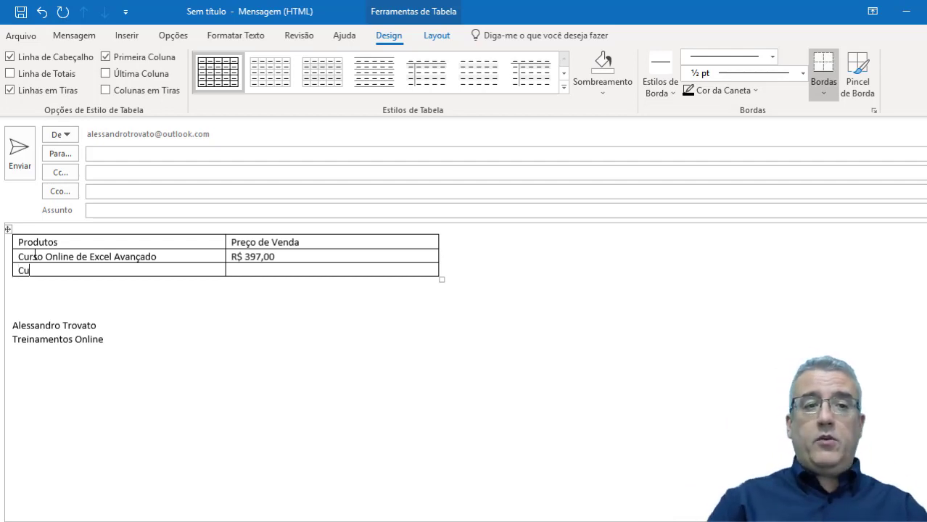
{"action": "type", "text": "s e "}
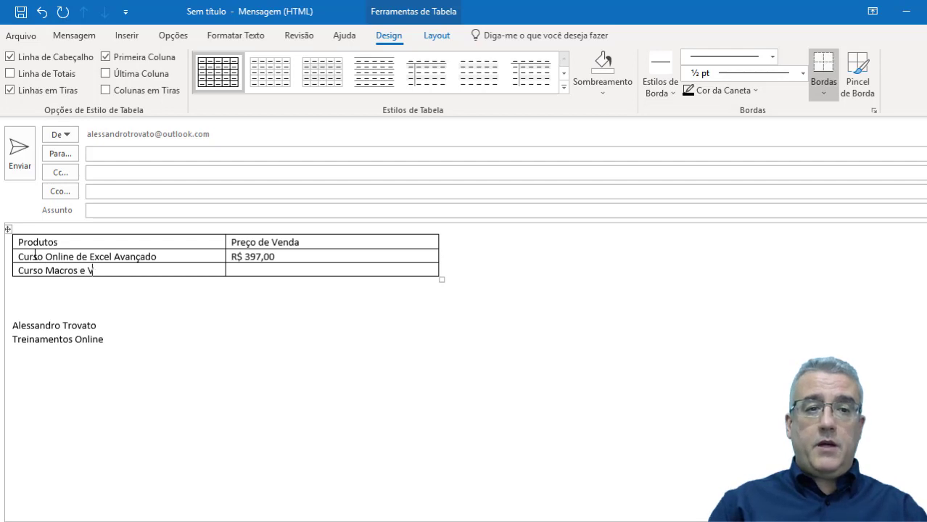
{"action": "type", "text": "VBA"}
{"action": "key", "text": "Tab"}
{"action": "type", "text": "R$ 69,90"}
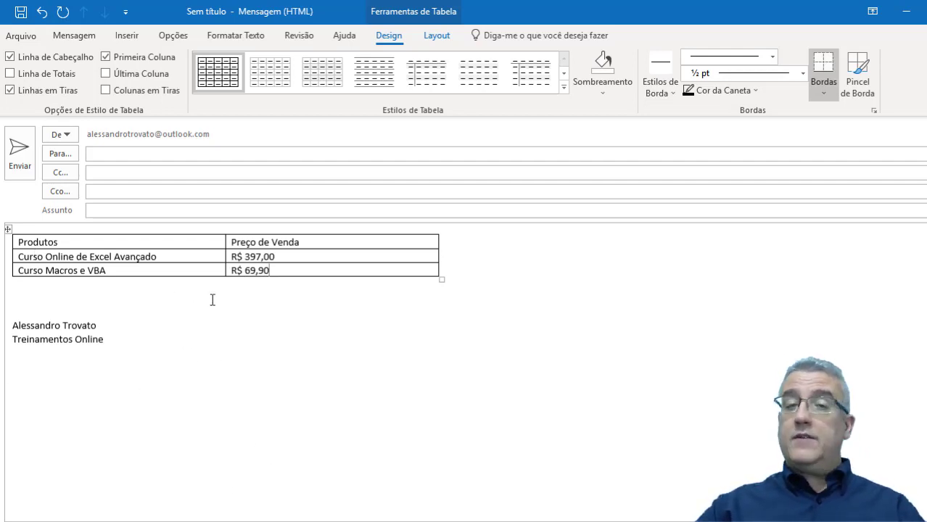
{"action": "key", "text": "Tab"}
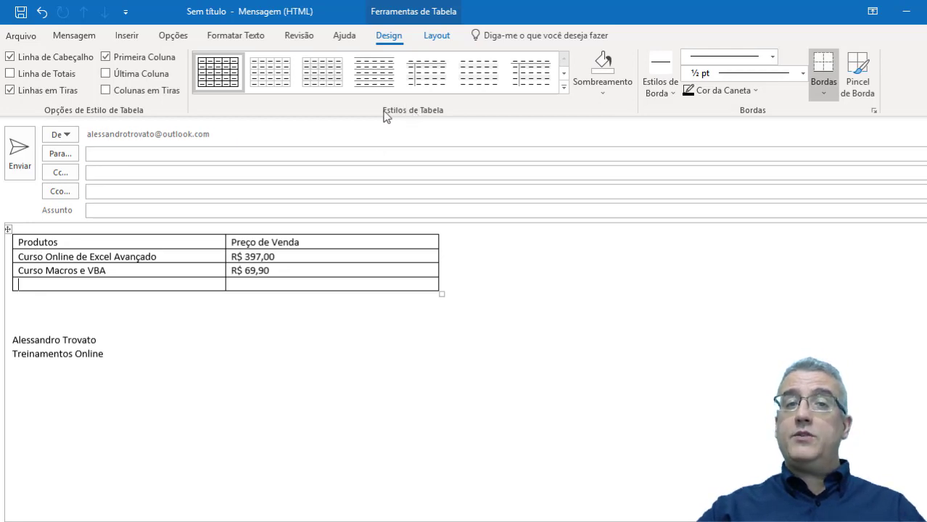
Try several table styles and settle on the seventh, with an italic right-aligned first column.
{"action": "left_click", "coordinate": [324, 78]}
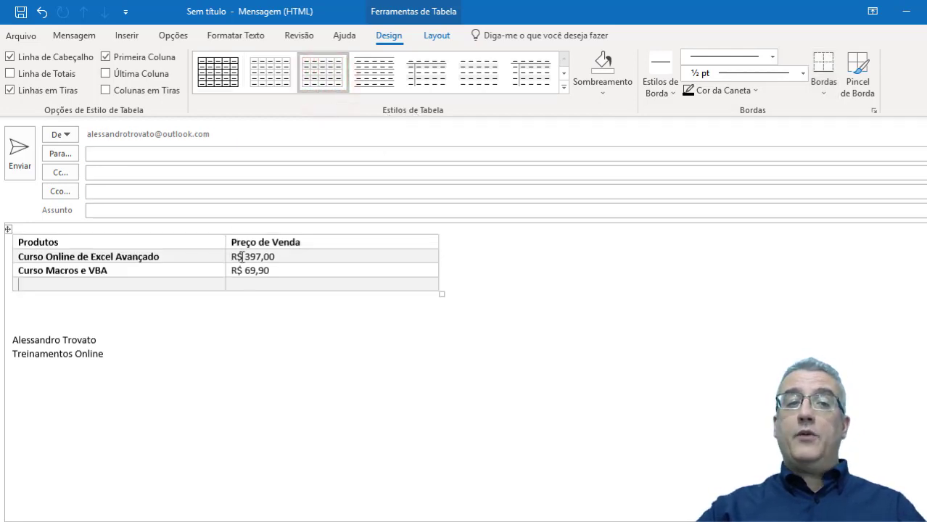
{"action": "left_click", "coordinate": [270, 73]}
{"action": "left_click", "coordinate": [326, 76]}
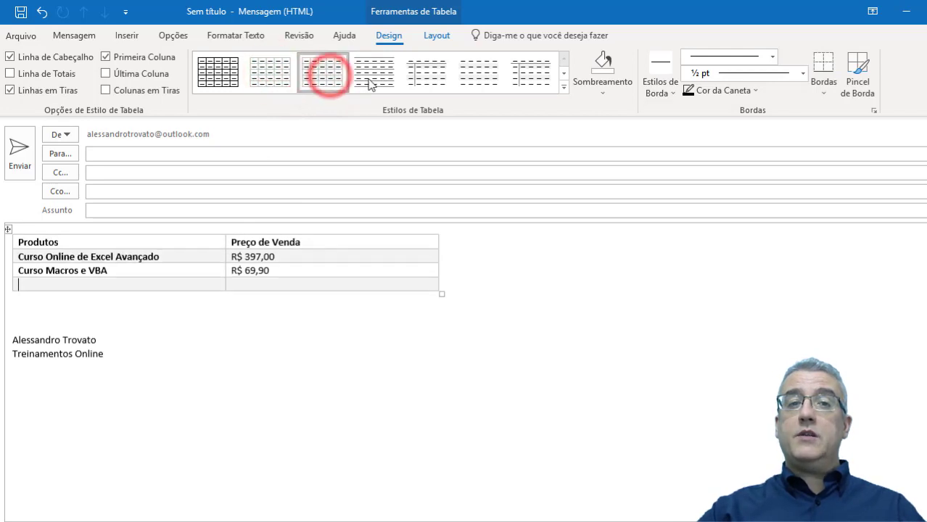
{"action": "left_click", "coordinate": [417, 84]}
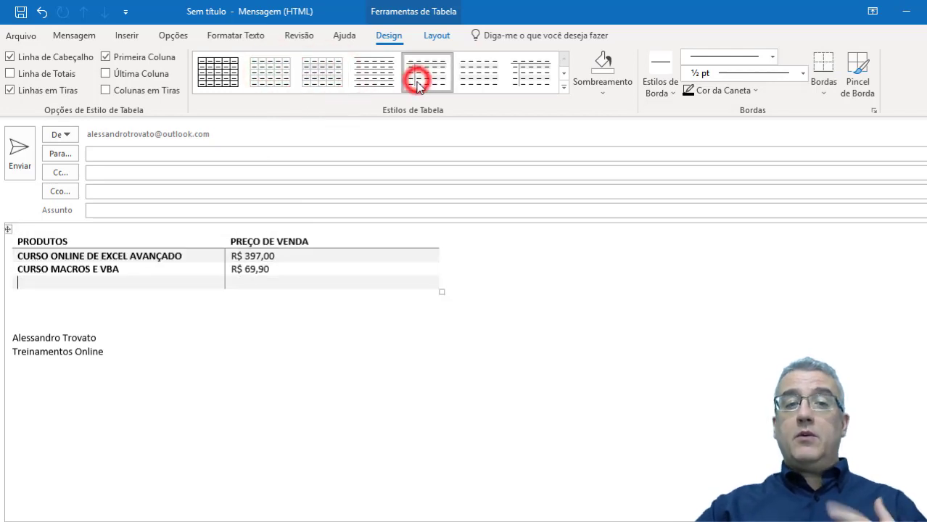
{"action": "left_click", "coordinate": [485, 84]}
{"action": "left_click", "coordinate": [524, 81]}
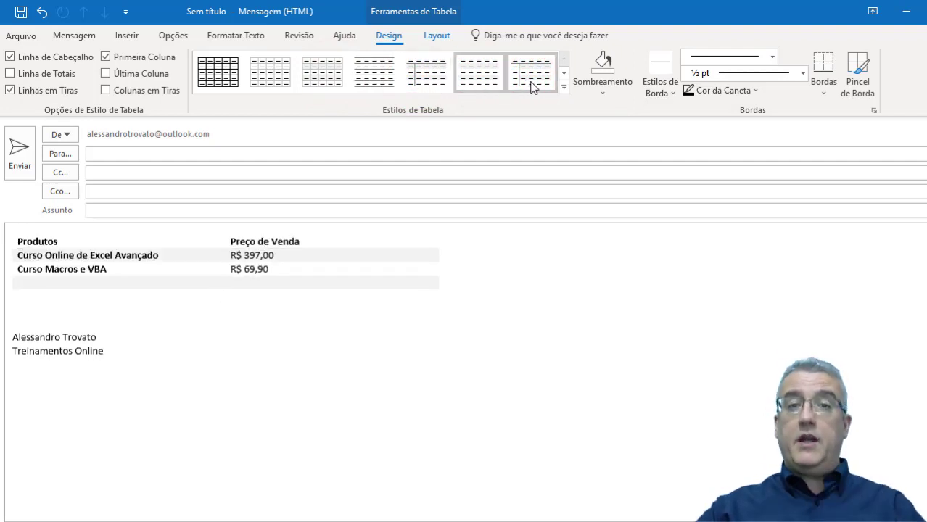
{"action": "left_click", "coordinate": [530, 82]}
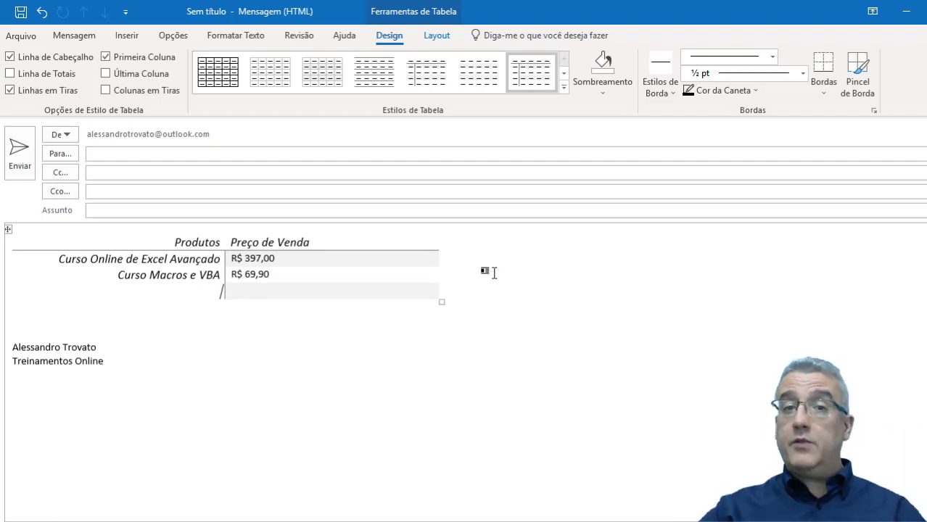
Select and clear the product table, then remove it with Excluir Tabela.
{"action": "left_click", "coordinate": [125, 37]}
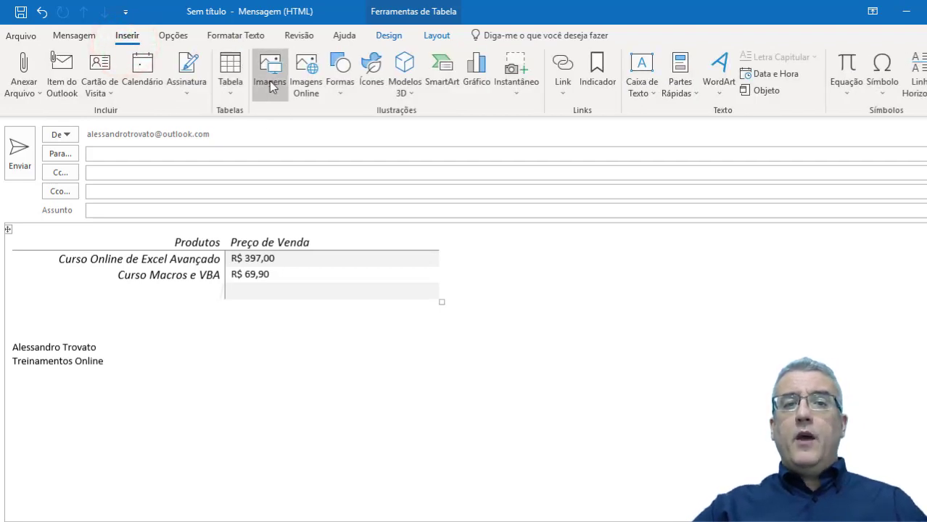
{"action": "left_click_drag", "start_coordinate": [517, 300], "coordinate": [13, 242]}
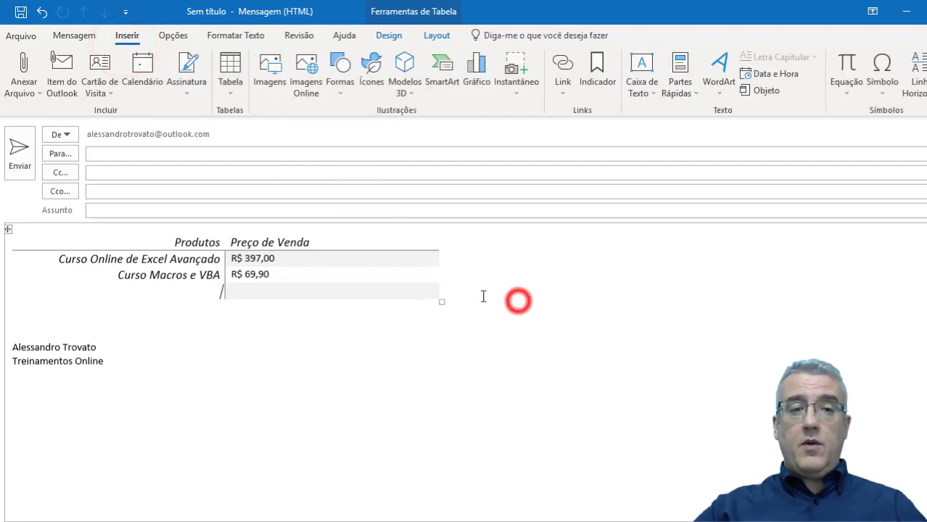
{"action": "key", "text": "Delete"}
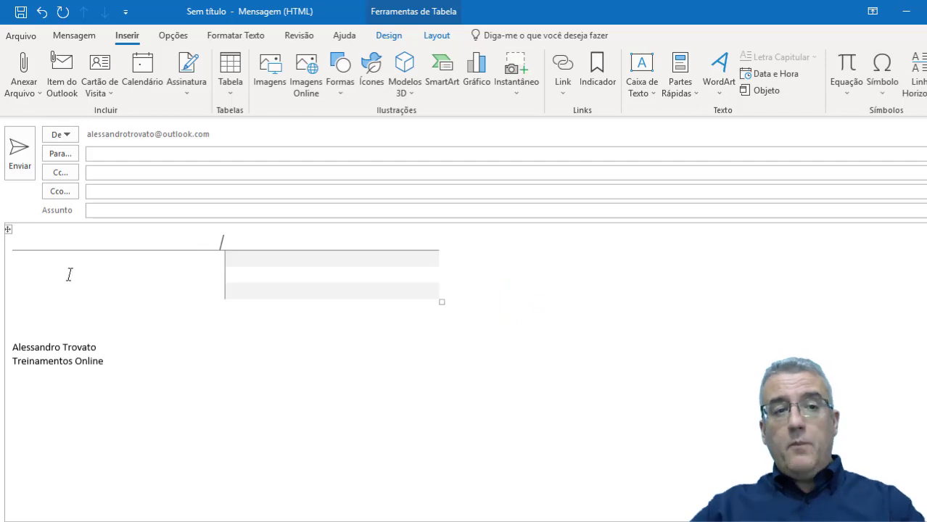
{"action": "left_click", "coordinate": [7, 230]}
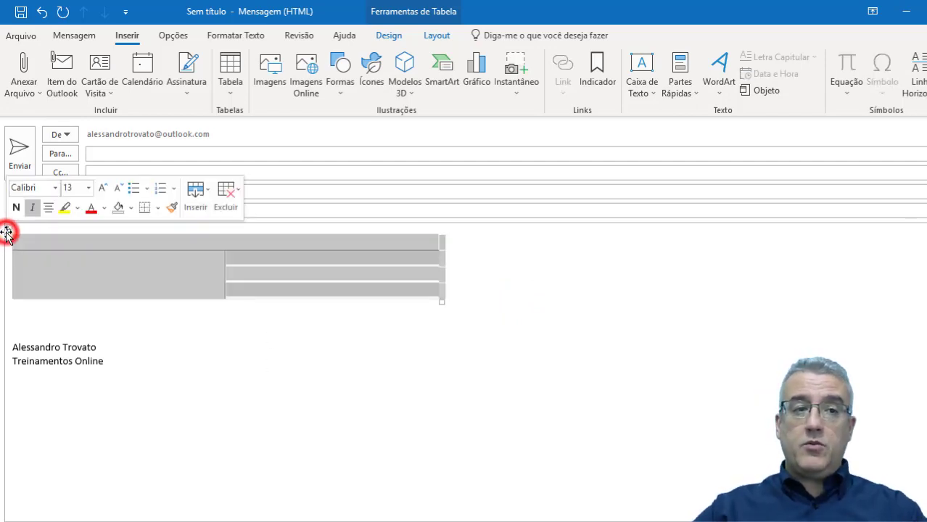
{"action": "left_click", "coordinate": [388, 36]}
{"action": "left_click", "coordinate": [431, 36]}
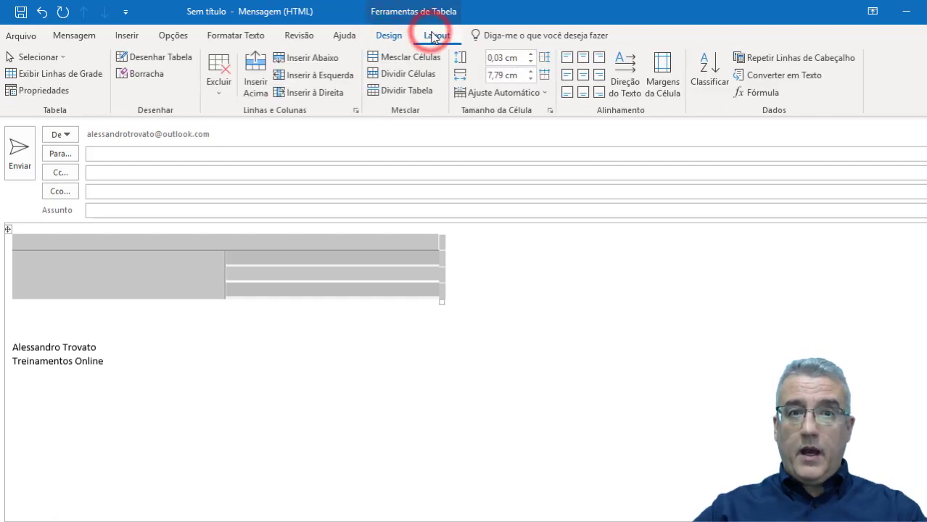
{"action": "left_click", "coordinate": [223, 80]}
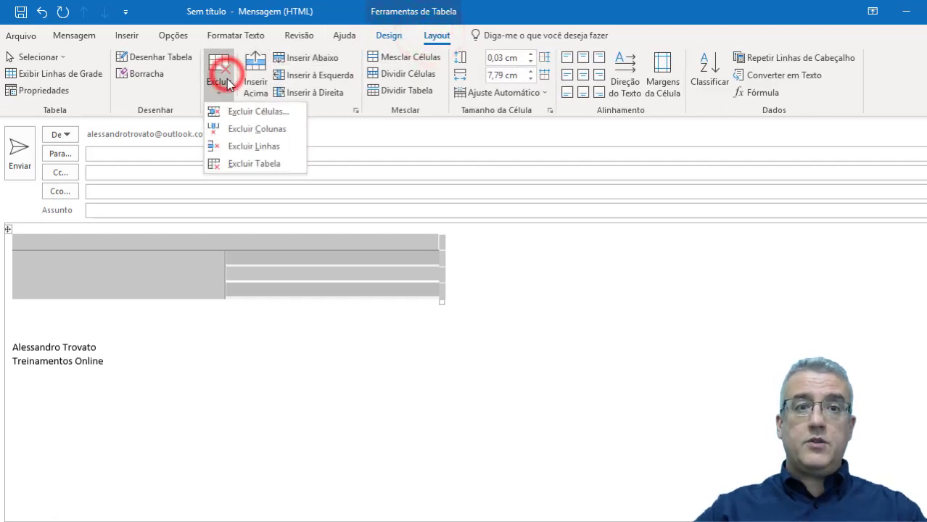
{"action": "left_click", "coordinate": [243, 164]}
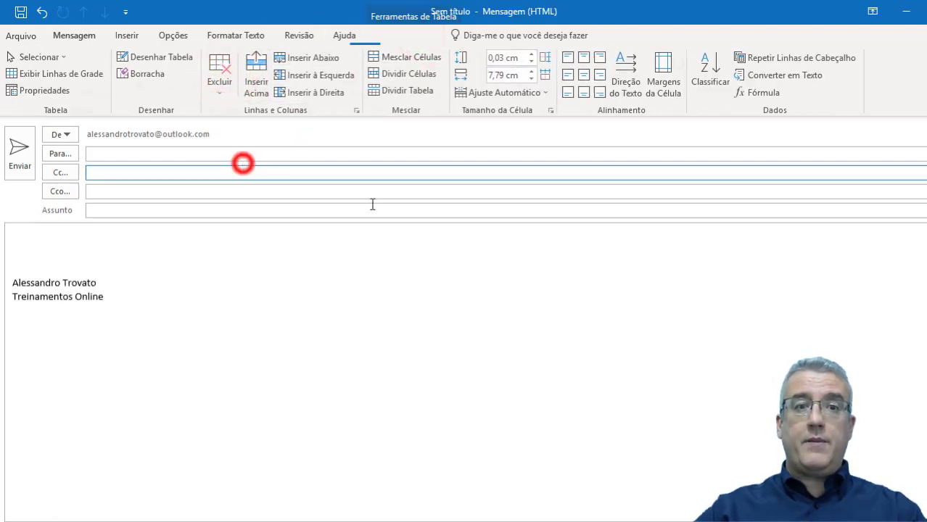
Attach SmallLogo.png to the message, then remove the attachment again.
{"action": "left_click", "coordinate": [125, 37]}
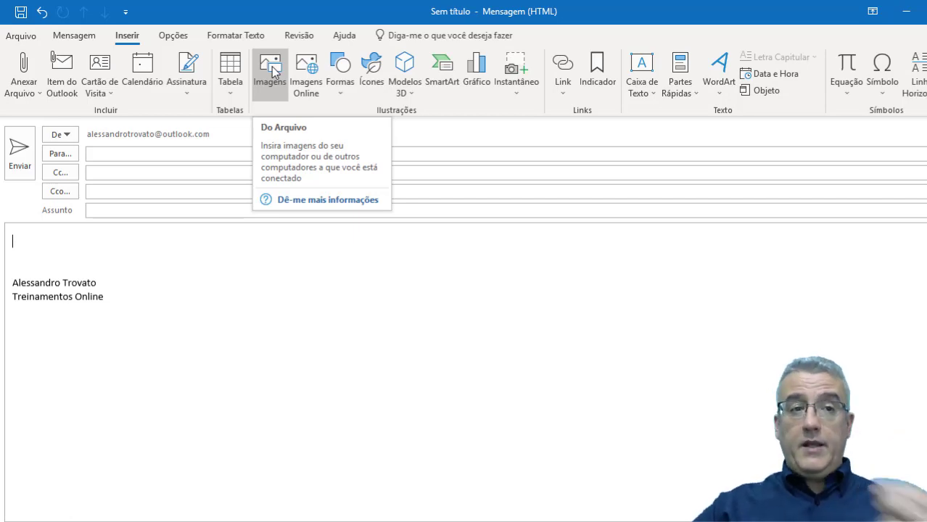
{"action": "left_click", "coordinate": [21, 87]}
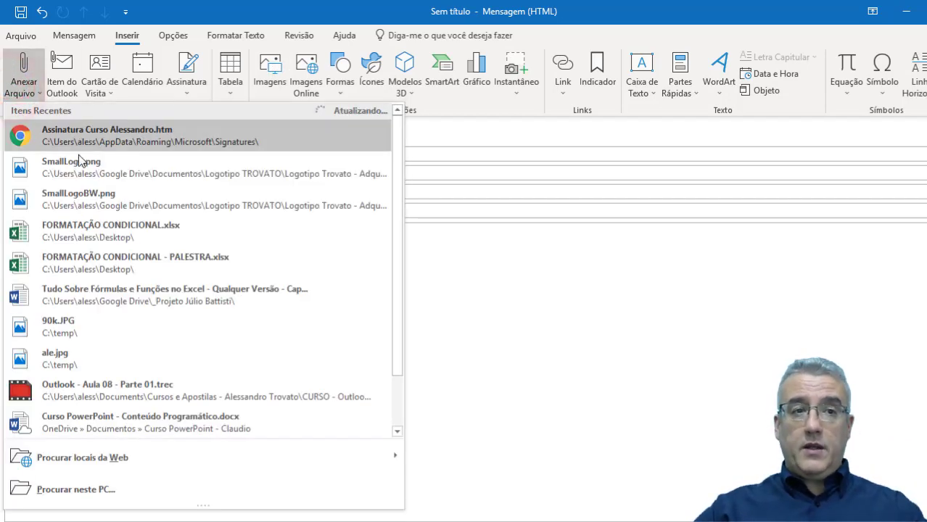
{"action": "left_click", "coordinate": [80, 166]}
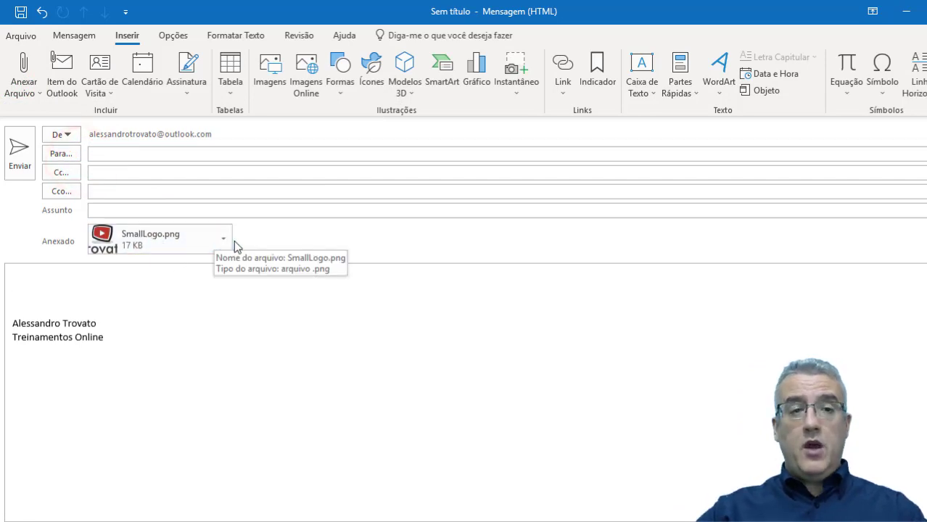
{"action": "left_click", "coordinate": [229, 241]}
{"action": "left_click", "coordinate": [206, 340]}
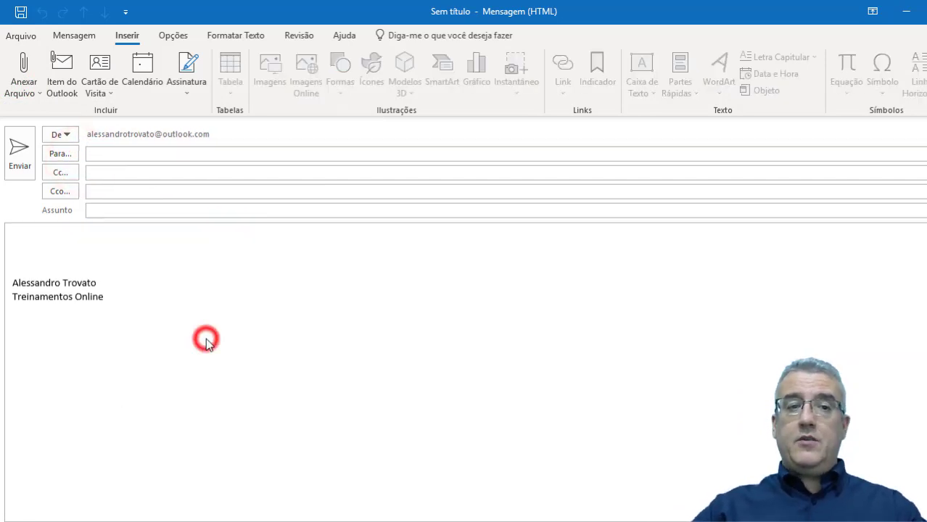
Insert SmallLogo.png at the top of the body and shrink it to 3,85 × 6,38 cm.
{"action": "left_click", "coordinate": [70, 244]}
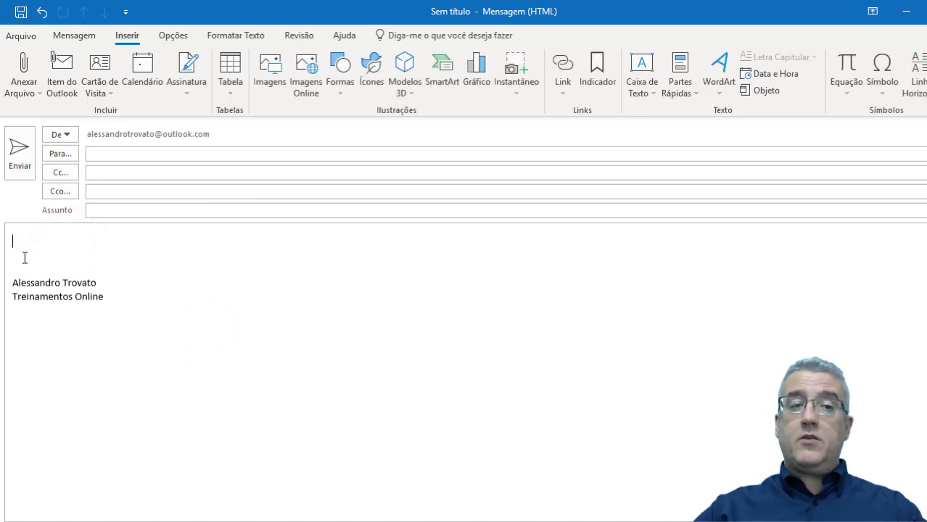
{"action": "left_click", "coordinate": [45, 251]}
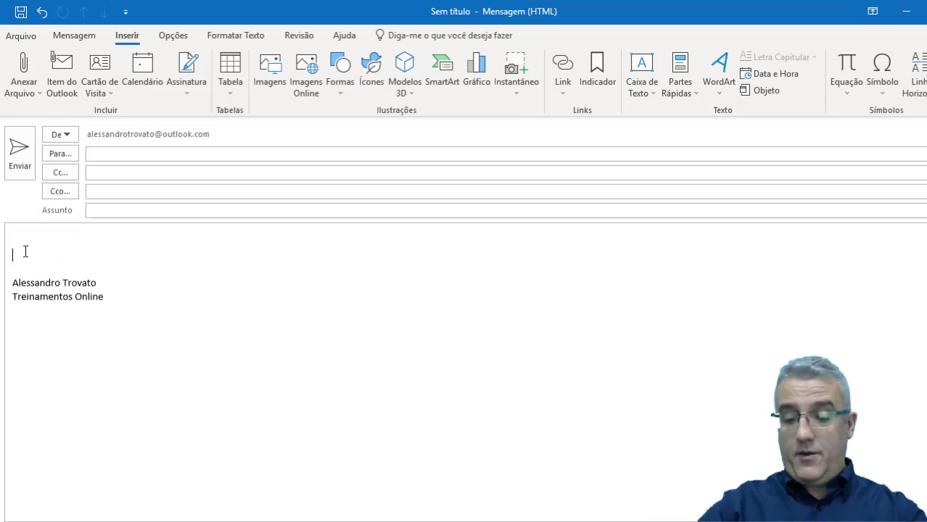
{"action": "key", "text": "Return"}
{"action": "key", "text": "ctrl+z"}
{"action": "left_click", "coordinate": [279, 68]}
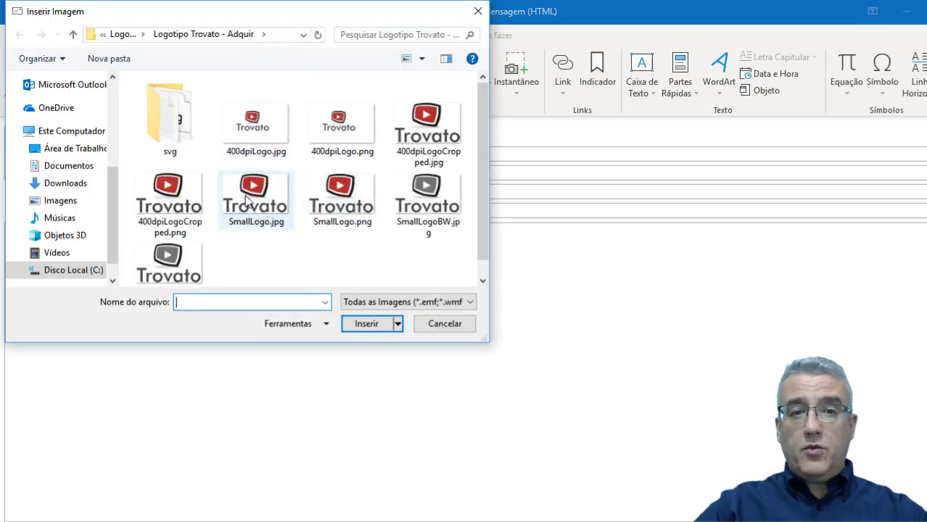
{"action": "left_click", "coordinate": [340, 190]}
{"action": "left_click", "coordinate": [374, 328]}
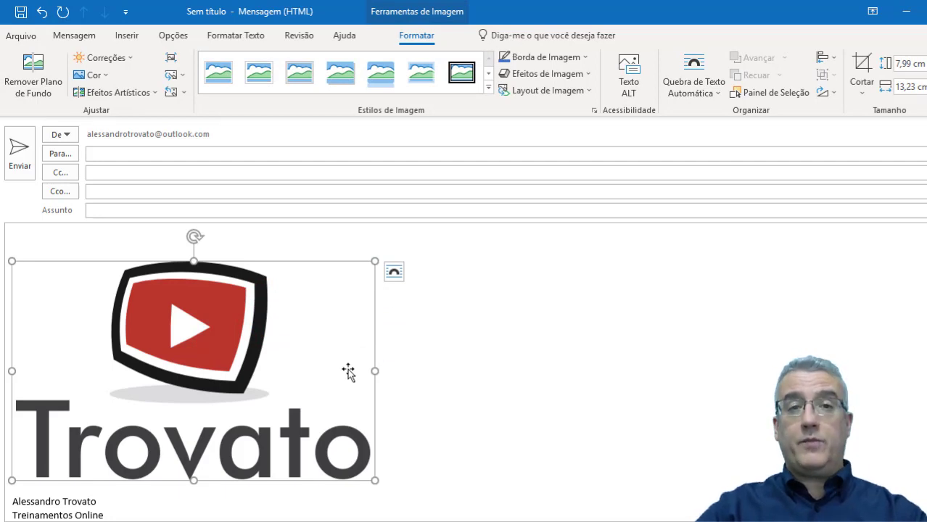
{"action": "left_click_drag", "start_coordinate": [375, 480], "coordinate": [187, 368]}
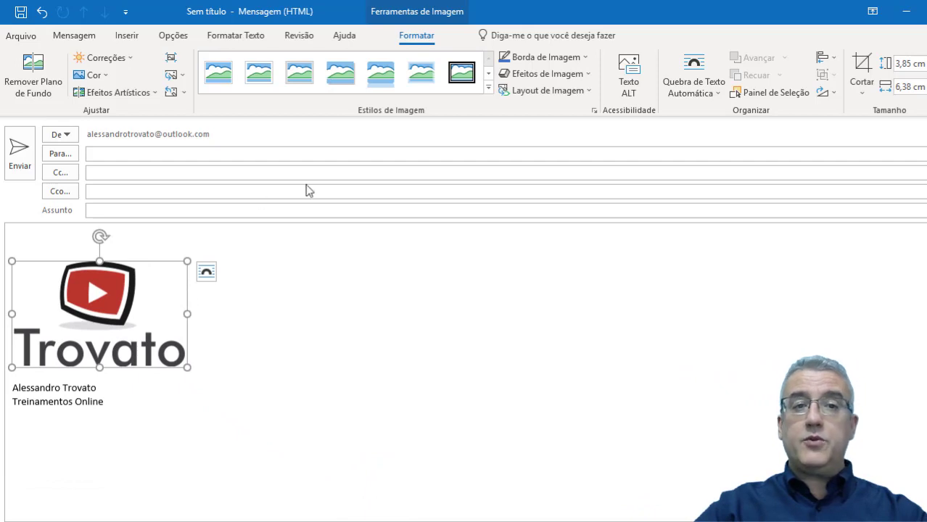
Try centre and right alignment for the logo, ending with it left-aligned.
{"action": "left_click", "coordinate": [87, 44]}
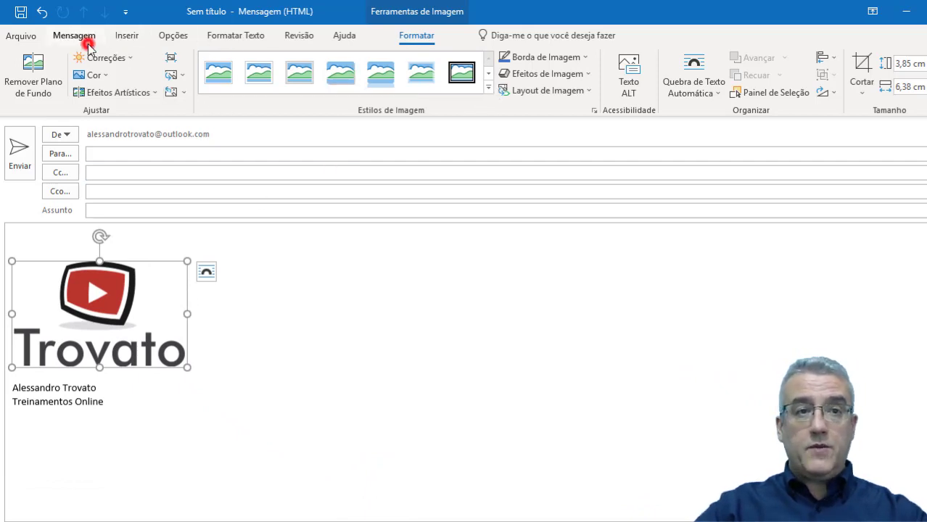
{"action": "left_click", "coordinate": [282, 87]}
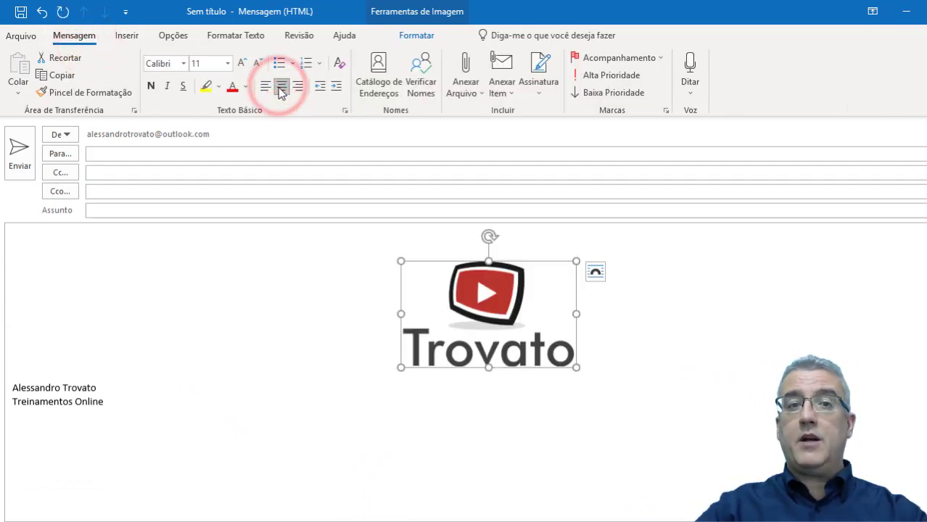
{"action": "left_click", "coordinate": [297, 87]}
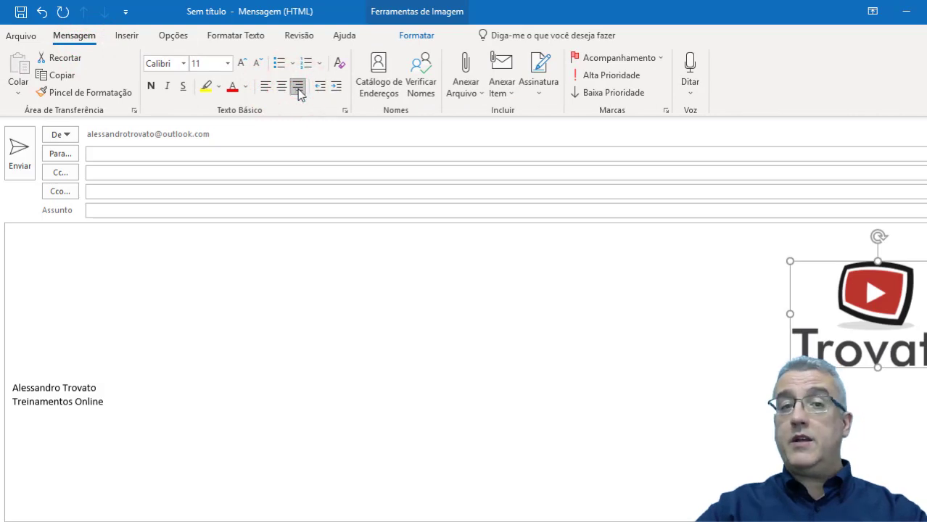
{"action": "left_click", "coordinate": [266, 86]}
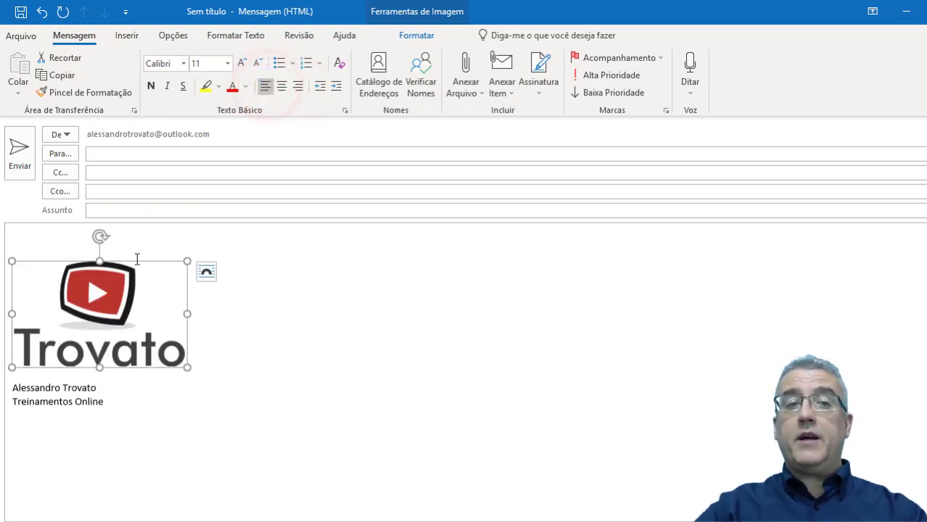
Try several picture styles on the logo: soft edge, bevelled grey, white frame and metal oval.
{"action": "left_click", "coordinate": [418, 33]}
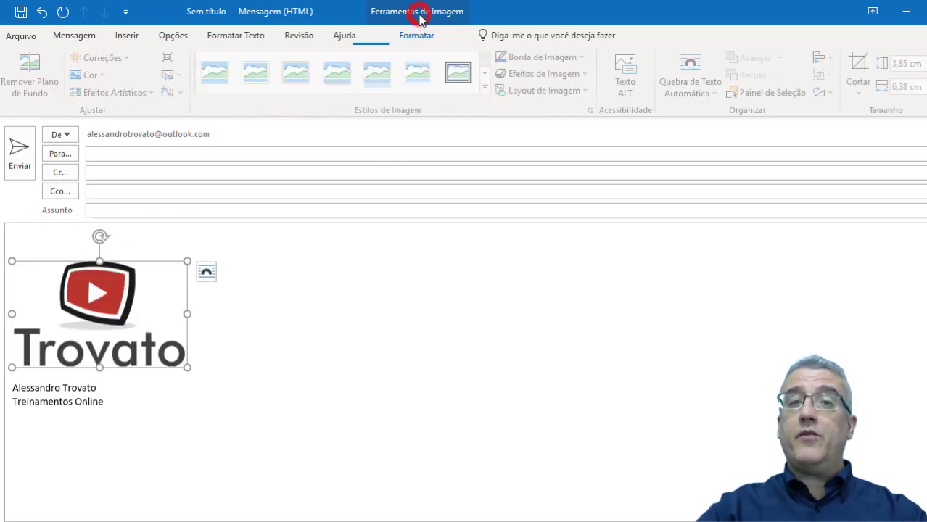
{"action": "left_click", "coordinate": [383, 76]}
{"action": "left_click", "coordinate": [343, 78]}
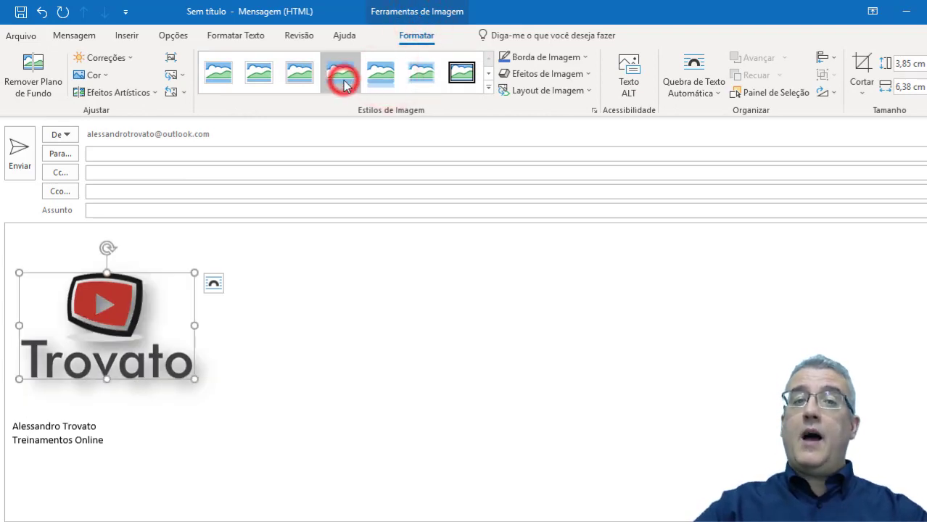
{"action": "left_click", "coordinate": [302, 77]}
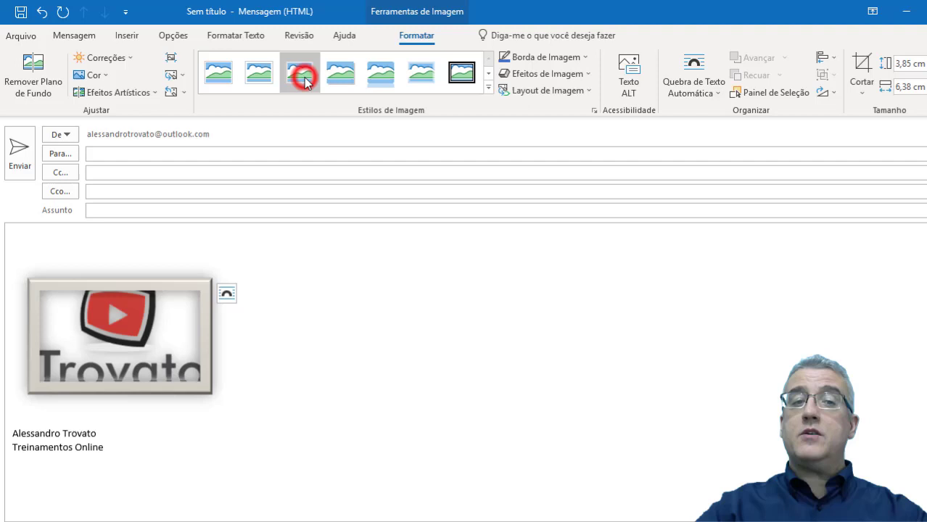
{"action": "left_click", "coordinate": [258, 77]}
{"action": "left_click", "coordinate": [488, 86]}
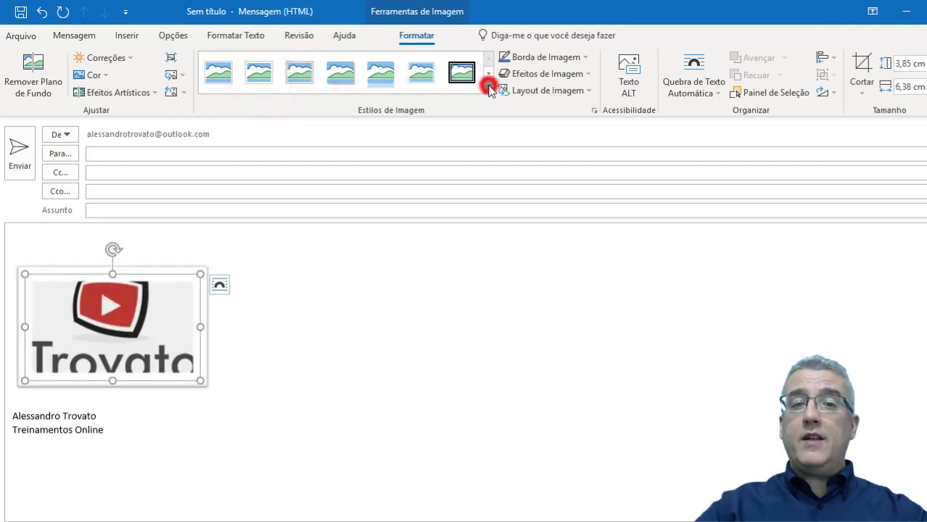
{"action": "left_click", "coordinate": [444, 198]}
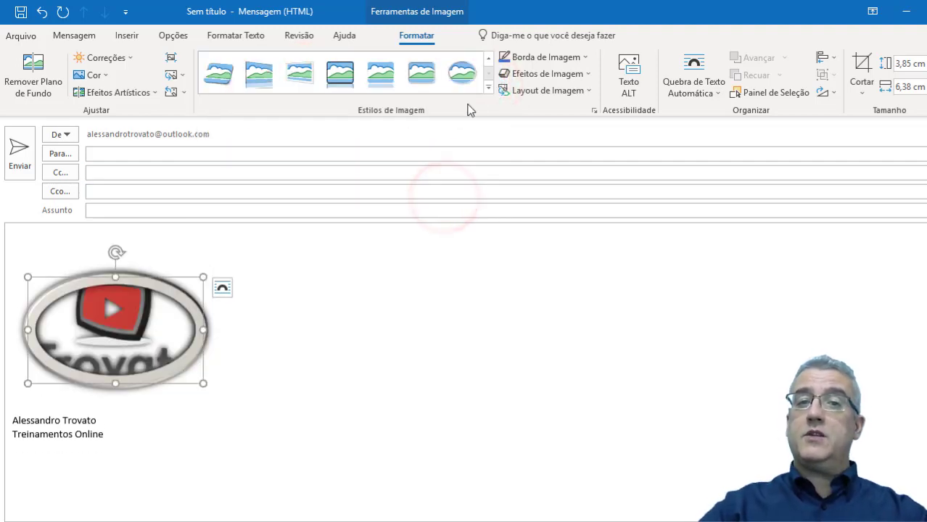
Apply the Perspectiva Biselada tilted bevel style and deselect the logo to check the result.
{"action": "left_click", "coordinate": [300, 69]}
{"action": "left_click", "coordinate": [270, 73]}
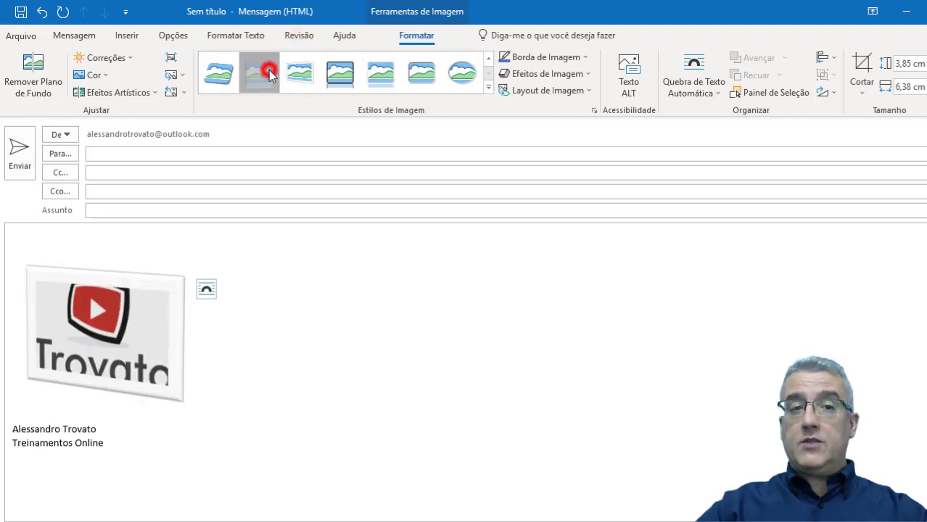
{"action": "left_click", "coordinate": [233, 74]}
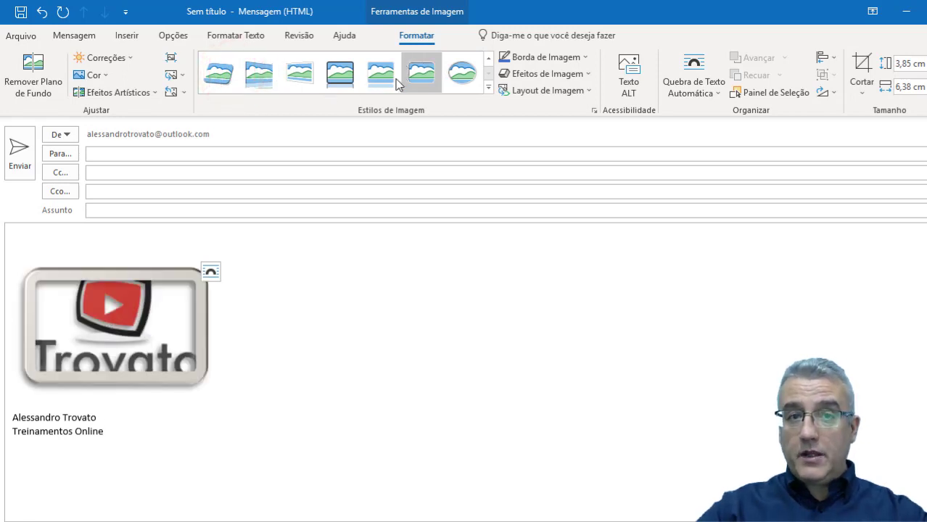
{"action": "left_click", "coordinate": [435, 300]}
{"action": "left_click", "coordinate": [165, 319]}
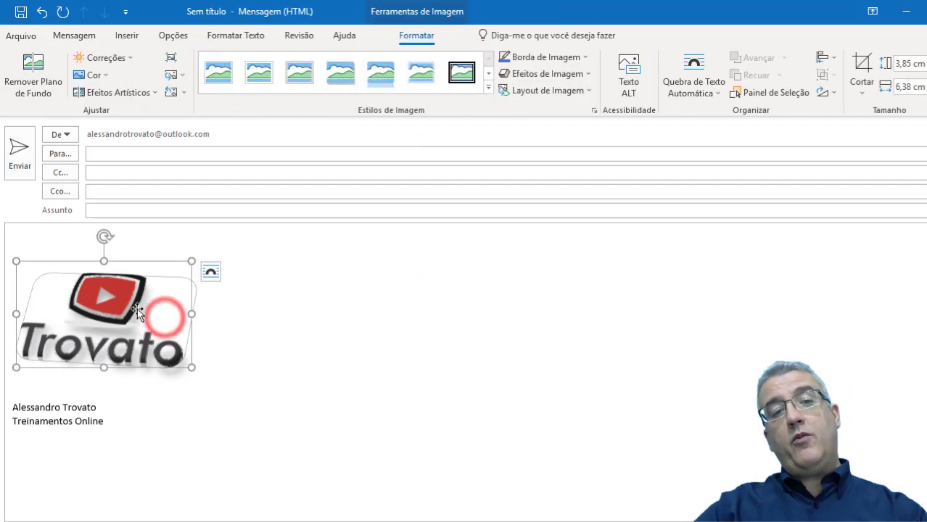
{"action": "left_click", "coordinate": [238, 316]}
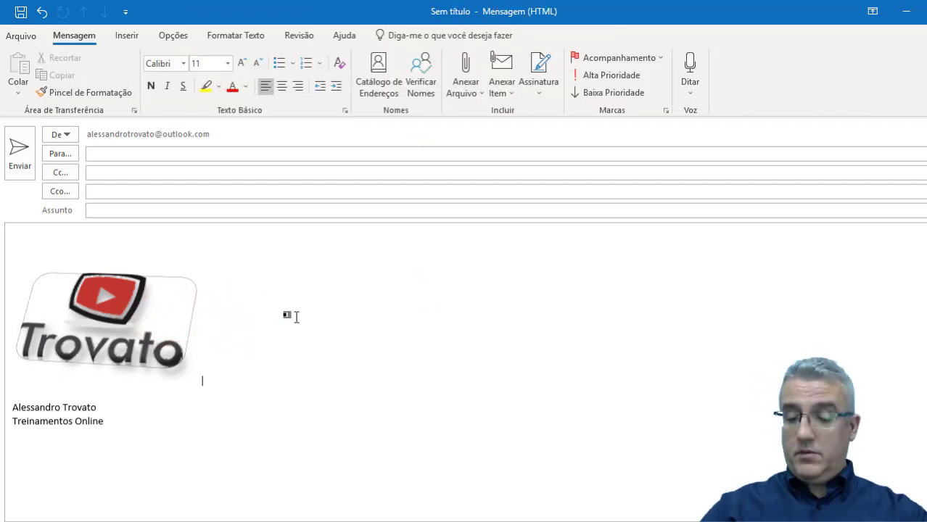
Leave an empty first line above the styled logo and bring up the Inserir commands.
{"action": "key", "text": "Return"}
{"action": "key", "text": "Return"}
{"action": "type", "text": "digitaç"}
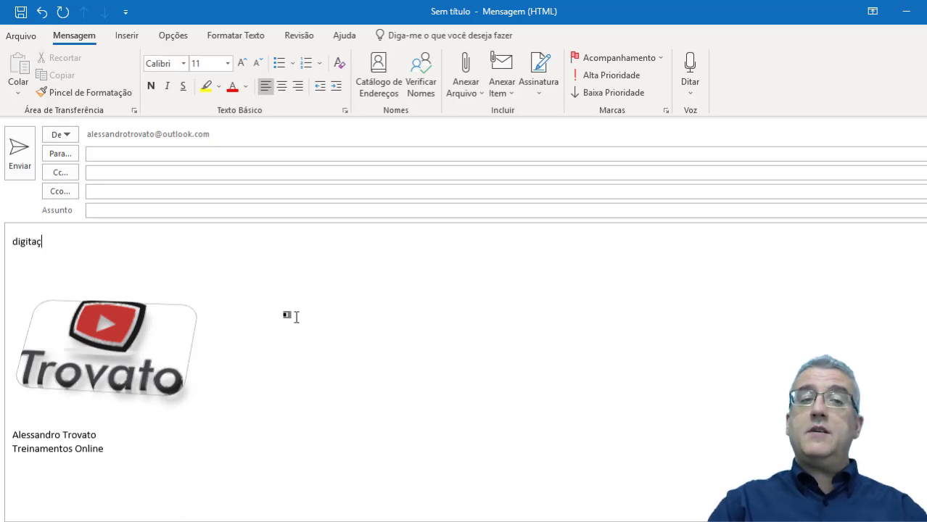
{"action": "type", "text": "ão"}
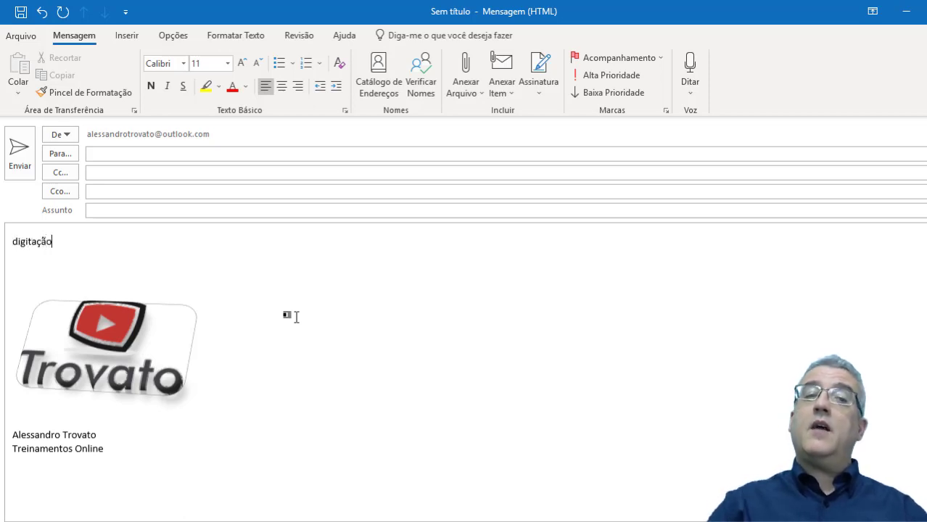
{"action": "key", "text": "ctrl+z"}
{"action": "key", "text": "ctrl+z"}
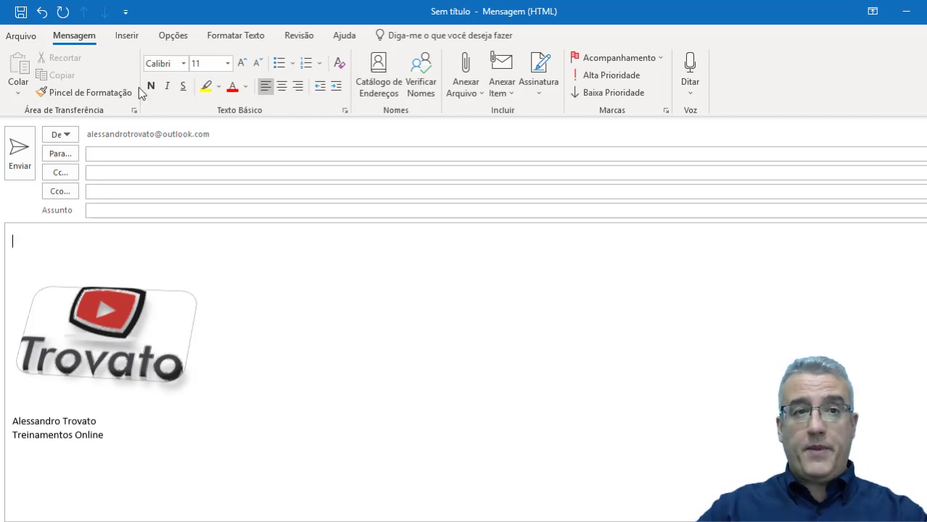
{"action": "left_click", "coordinate": [128, 36]}
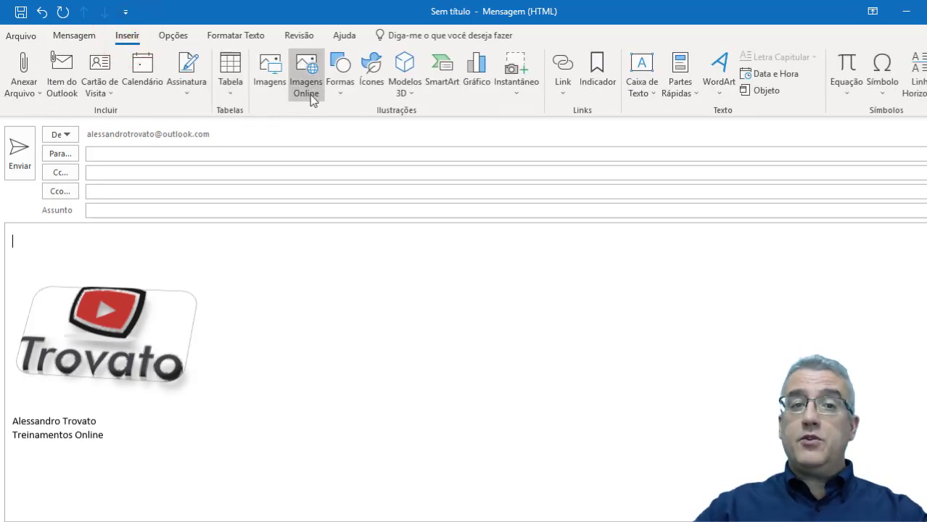
Select and delete the logo and signature from the message body.
{"action": "left_click", "coordinate": [228, 380]}
{"action": "left_click", "coordinate": [275, 448], "text": "shift"}
{"action": "key", "text": "Delete"}
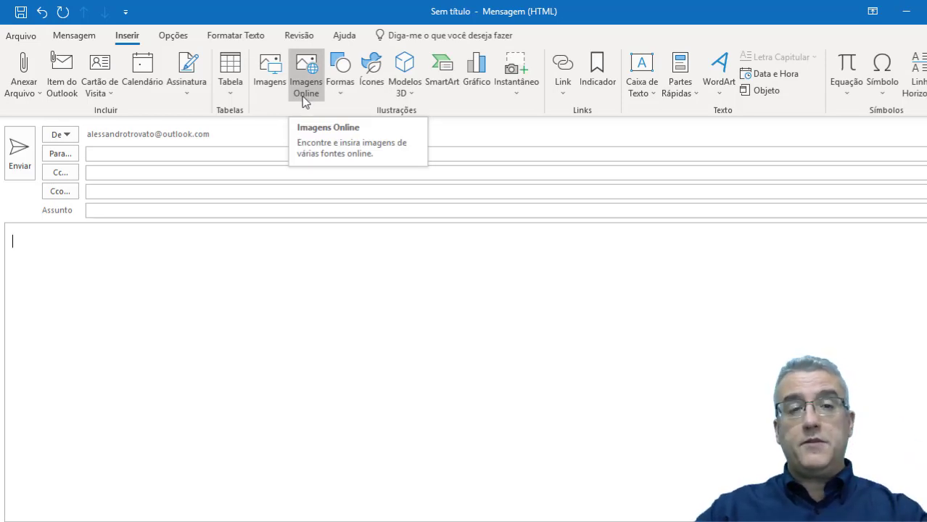
Search online pictures for 'Carro esportivo' and insert the purple convertible sports car image.
{"action": "left_click", "coordinate": [311, 65]}
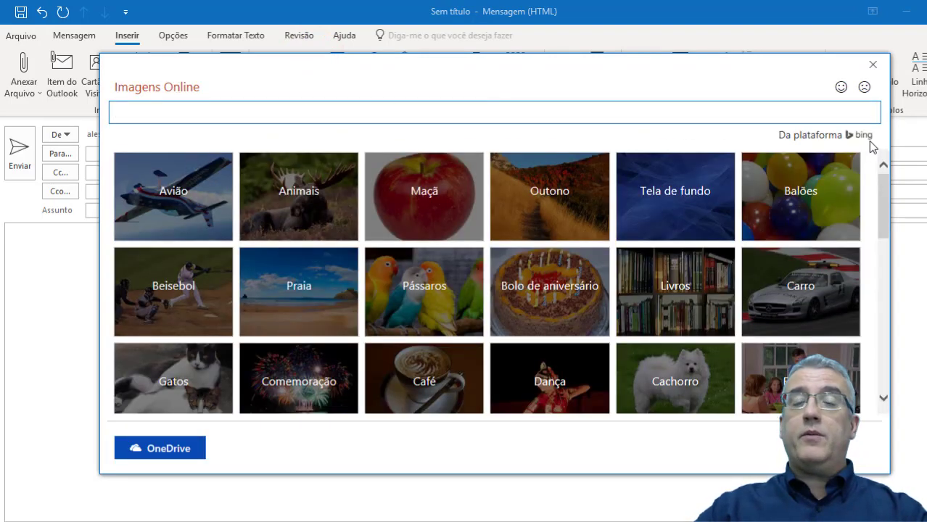
{"action": "left_click", "coordinate": [155, 108]}
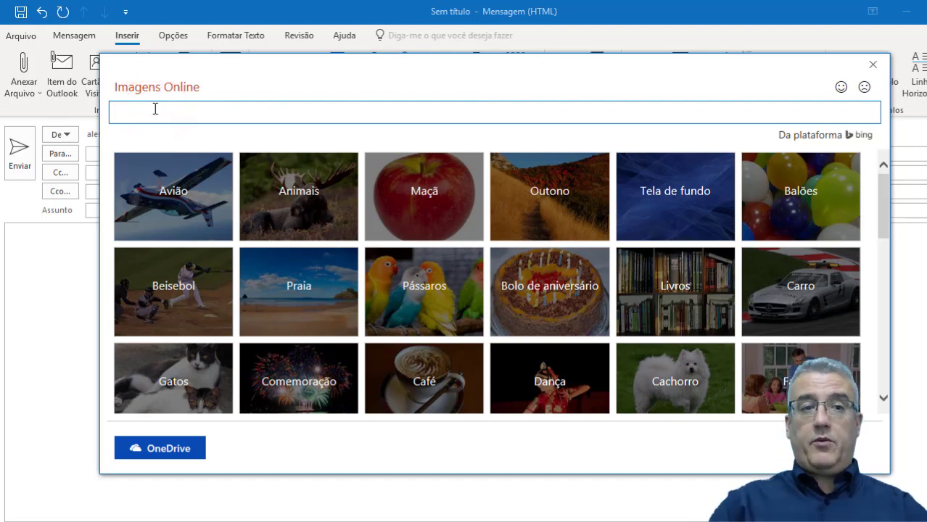
{"action": "type", "text": "Carro esportivo"}
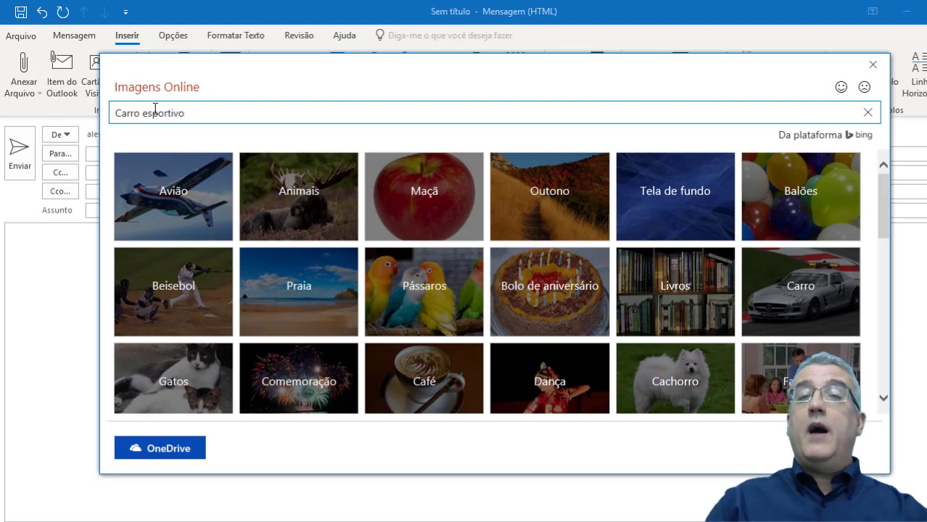
{"action": "key", "text": "Return"}
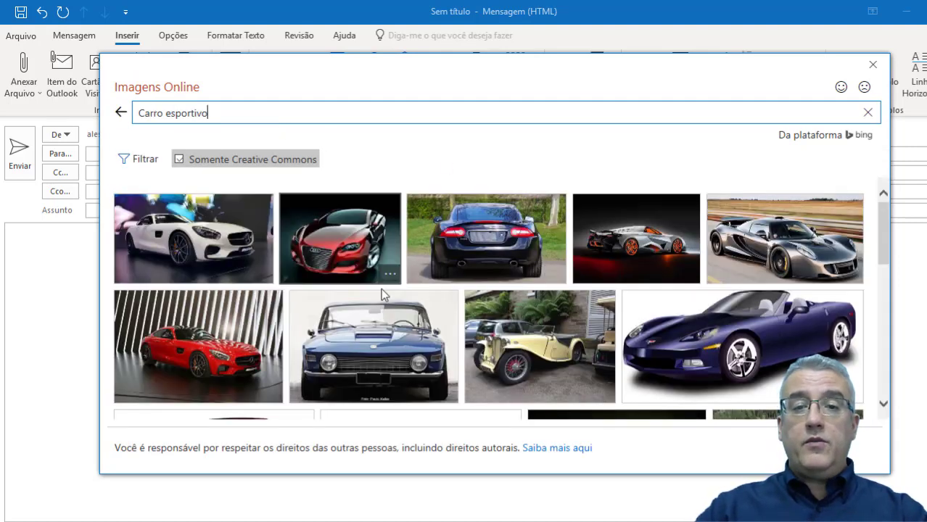
{"action": "scroll", "coordinate": [697, 304], "scroll_direction": "down", "scroll_amount": 3}
{"action": "scroll", "coordinate": [698, 305], "scroll_direction": "down", "scroll_amount": 1}
{"action": "scroll", "coordinate": [704, 305], "scroll_direction": "up", "scroll_amount": 4}
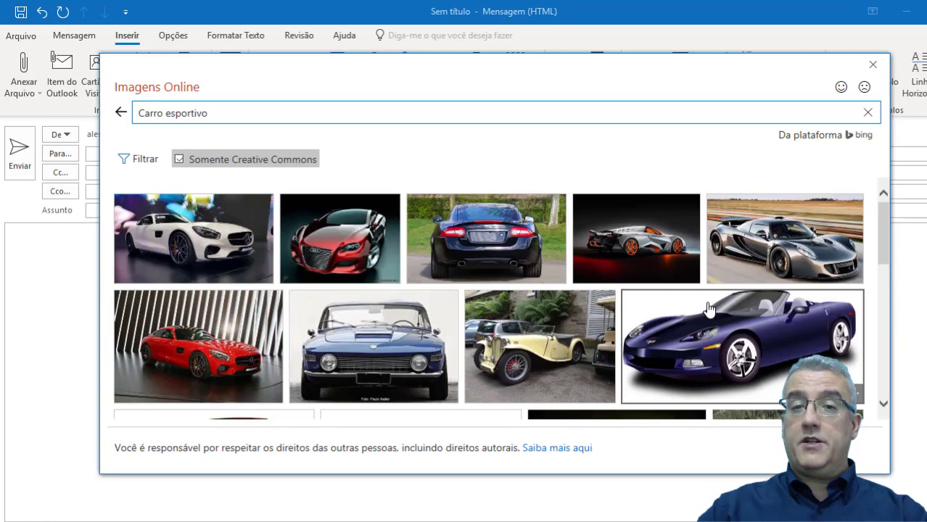
{"action": "left_click", "coordinate": [264, 161]}
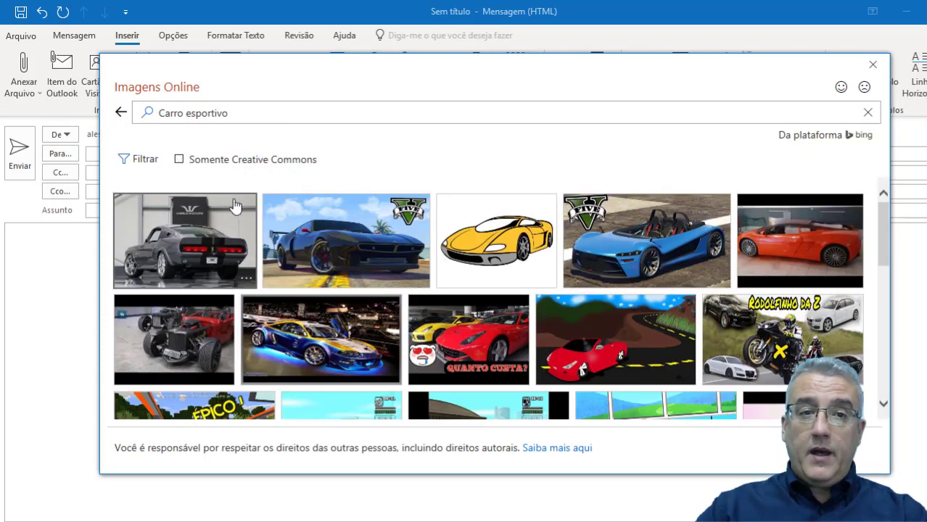
{"action": "left_click", "coordinate": [187, 161]}
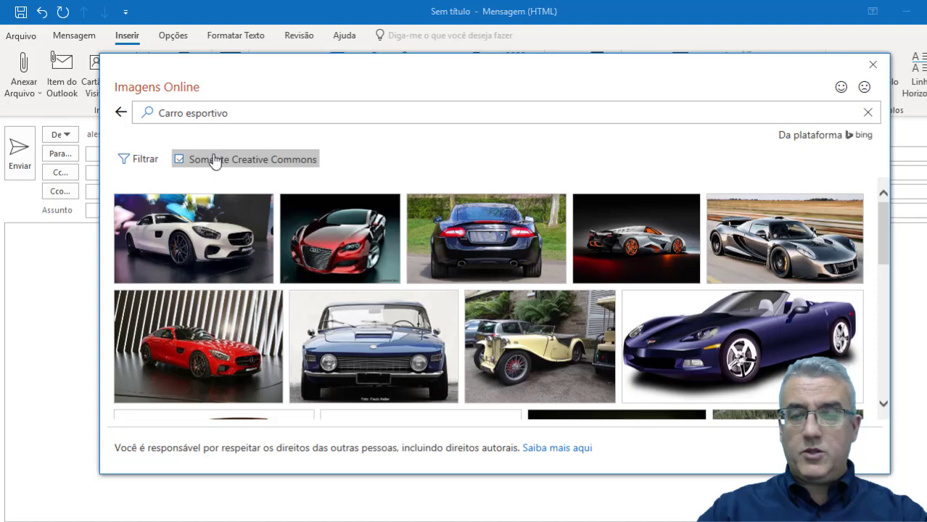
{"action": "left_click", "coordinate": [784, 352]}
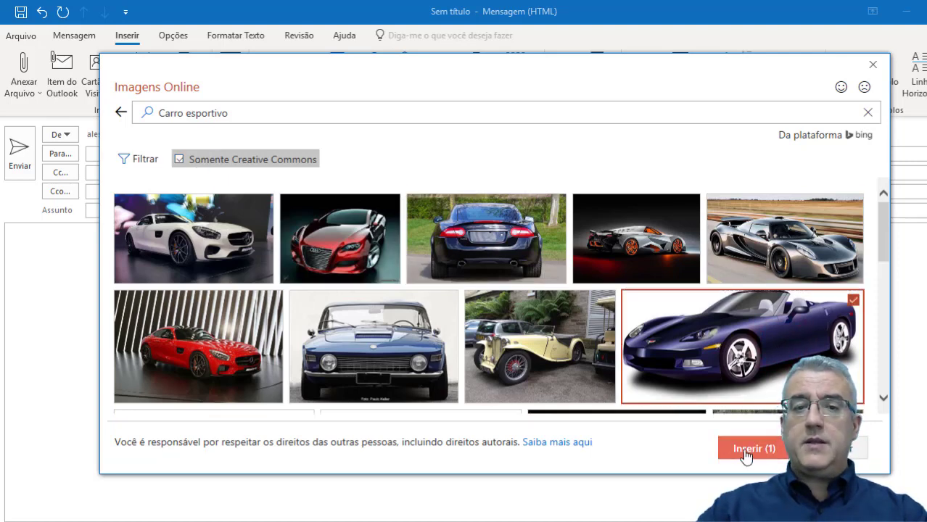
{"action": "left_click", "coordinate": [745, 450]}
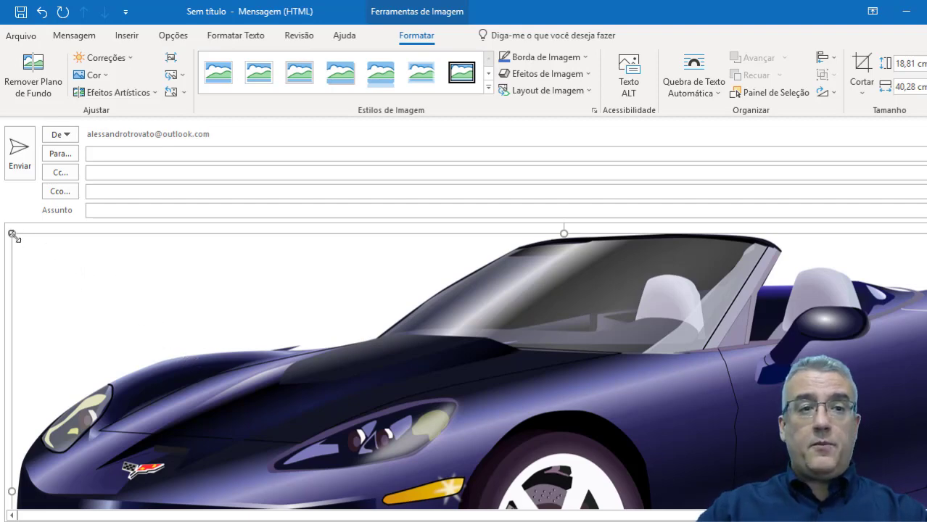
Shrink the car picture to about 8.86 × 18.98 cm.
{"action": "left_click_drag", "start_coordinate": [12, 233], "coordinate": [253, 347]}
{"action": "scroll", "coordinate": [748, 374], "scroll_direction": "down", "scroll_amount": 2}
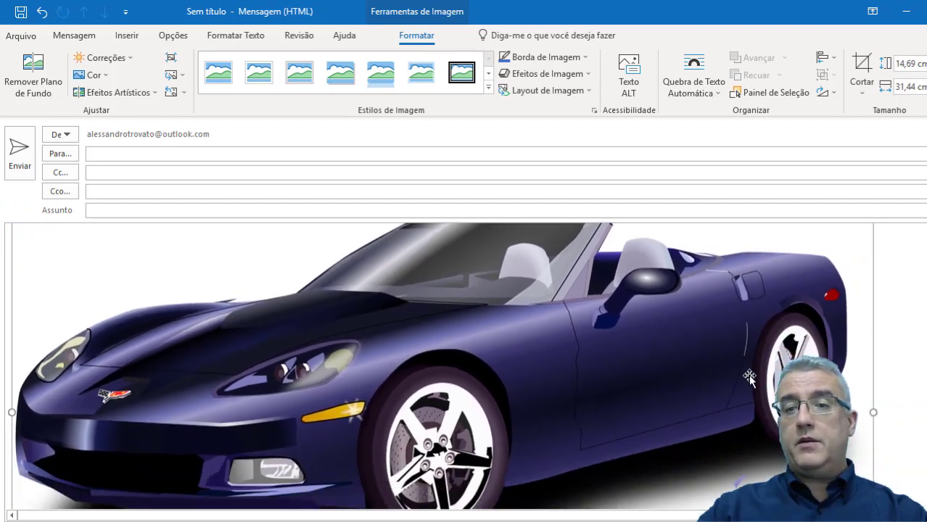
{"action": "scroll", "coordinate": [748, 374], "scroll_direction": "down", "scroll_amount": 2}
{"action": "scroll", "coordinate": [748, 374], "scroll_direction": "down", "scroll_amount": 2}
{"action": "mouse_move", "coordinate": [863, 492]}
{"action": "left_mouse_down"}
{"action": "mouse_move", "coordinate": [623, 367]}
{"action": "mouse_move", "coordinate": [532, 333]}
{"action": "left_mouse_up"}
{"action": "scroll", "coordinate": [372, 273], "scroll_direction": "up", "scroll_amount": 3}
{"action": "scroll", "coordinate": [447, 330], "scroll_direction": "up", "scroll_amount": 3}
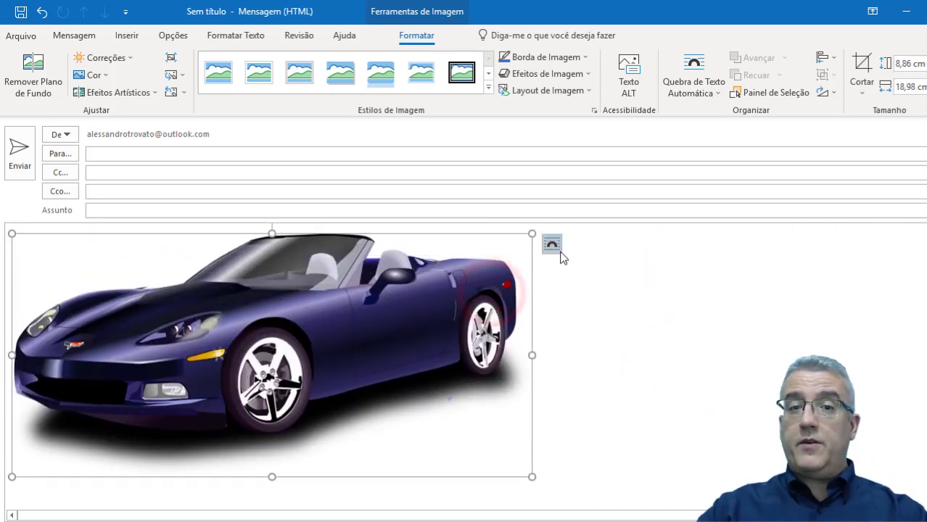
Set the car picture behind the text (Atrás do Texto) and type the sender's name over it.
{"action": "left_click", "coordinate": [553, 246]}
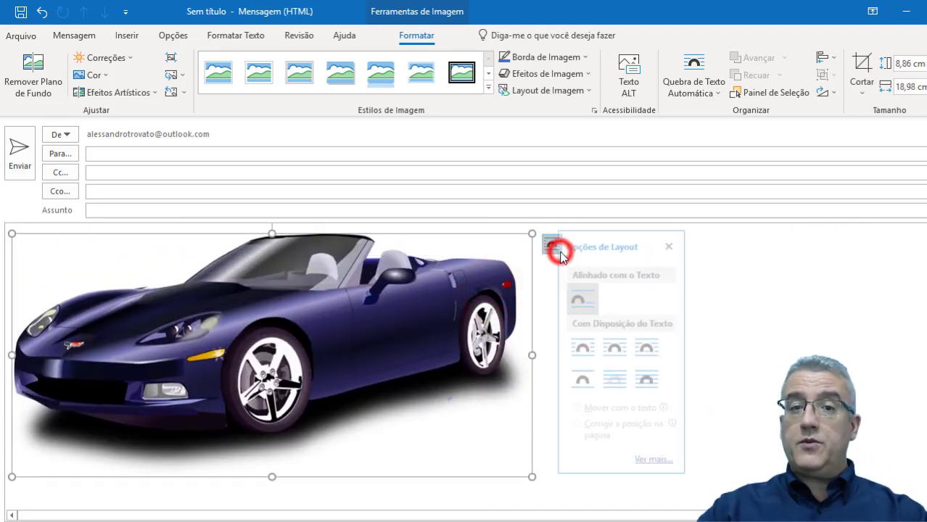
{"action": "left_click", "coordinate": [633, 385]}
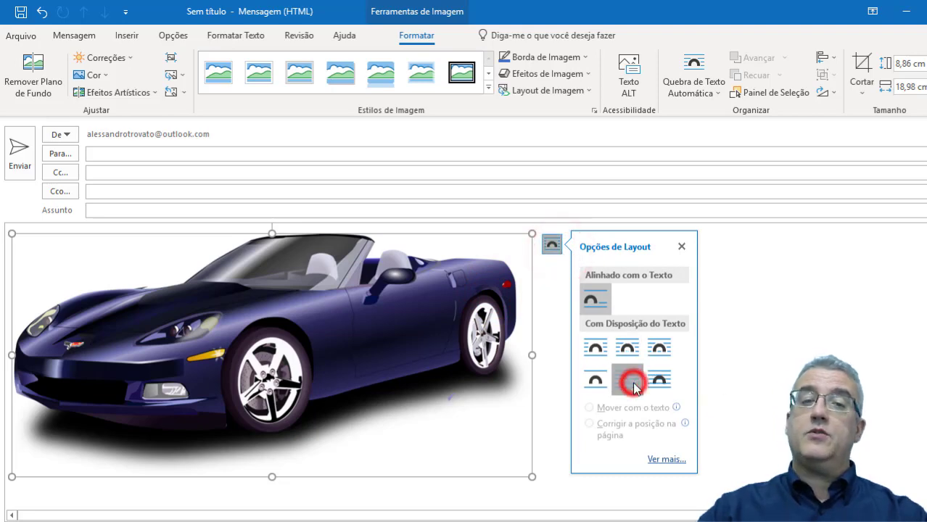
{"action": "left_click", "coordinate": [752, 304]}
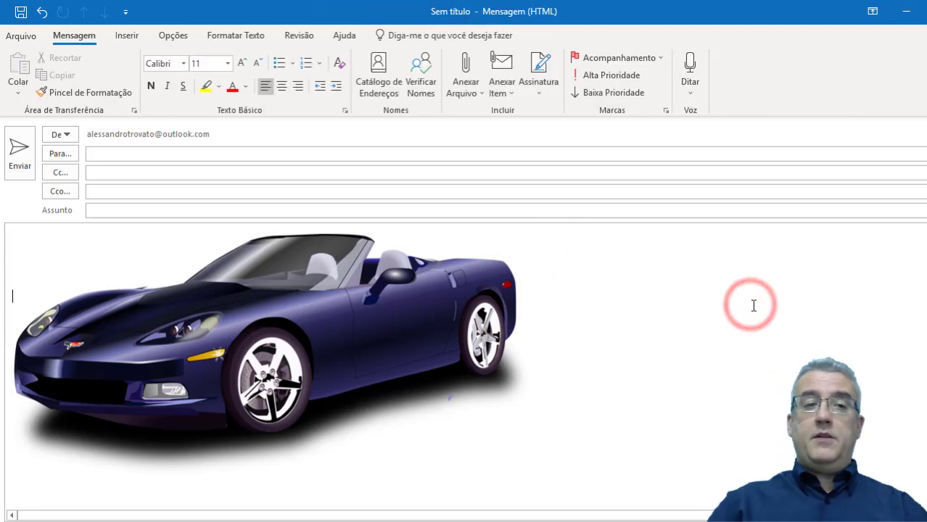
{"action": "type", "text": "Alessandro Trov"}
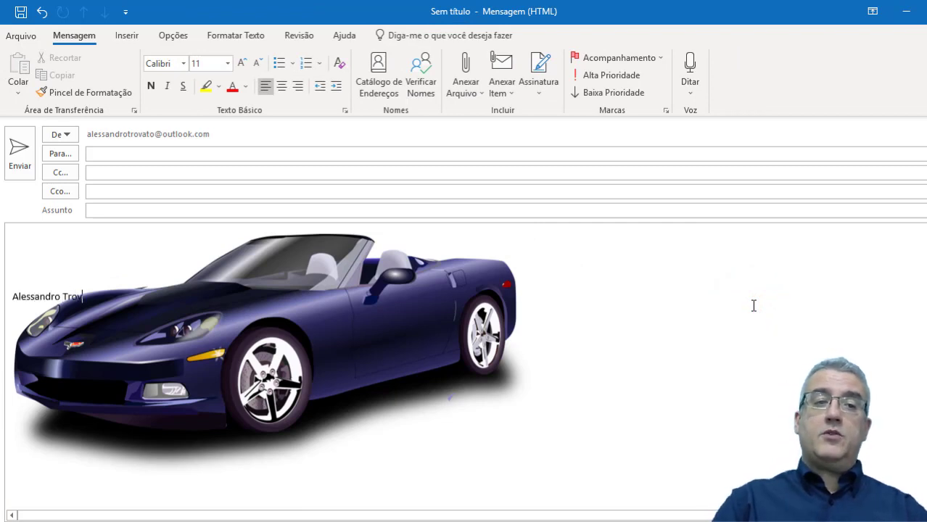
{"action": "type", "text": "ato"}
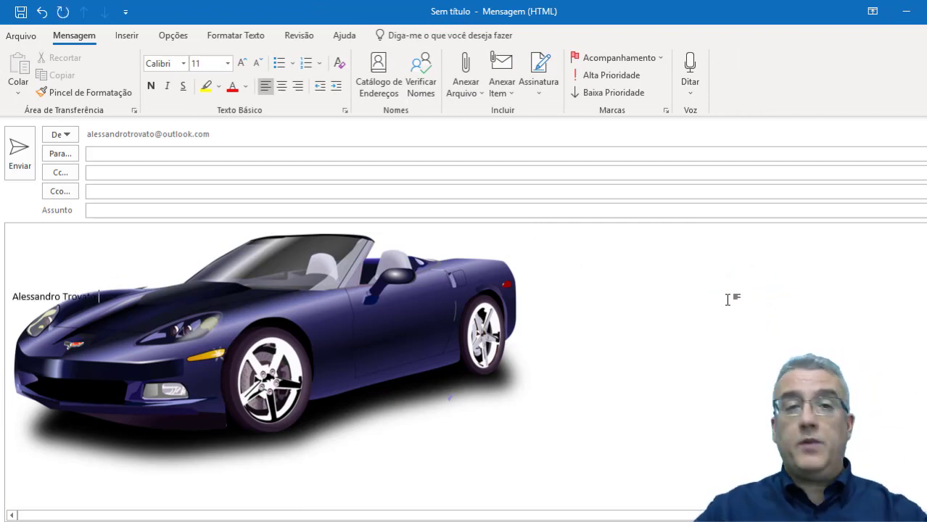
Preview a higher-contrast correction on the car picture without applying it.
{"action": "left_click", "coordinate": [448, 286]}
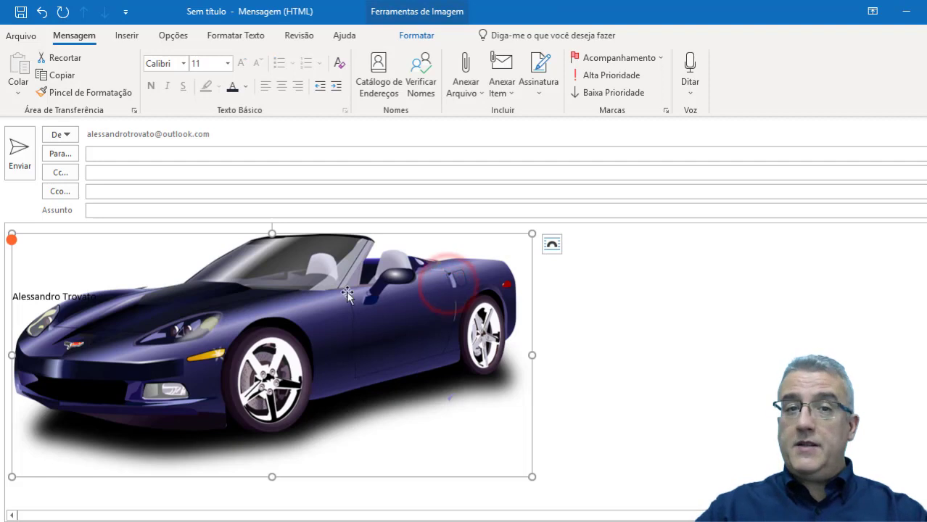
{"action": "left_click", "coordinate": [418, 13]}
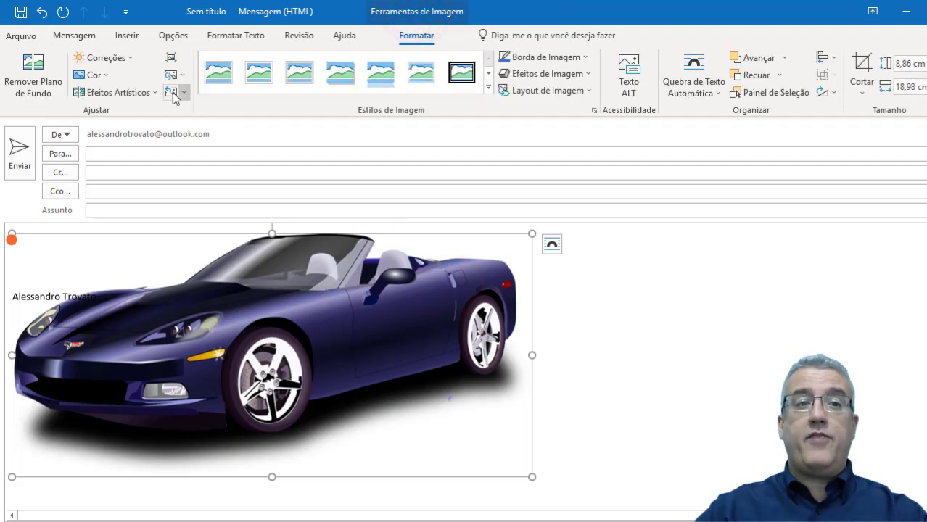
{"action": "left_click", "coordinate": [92, 61]}
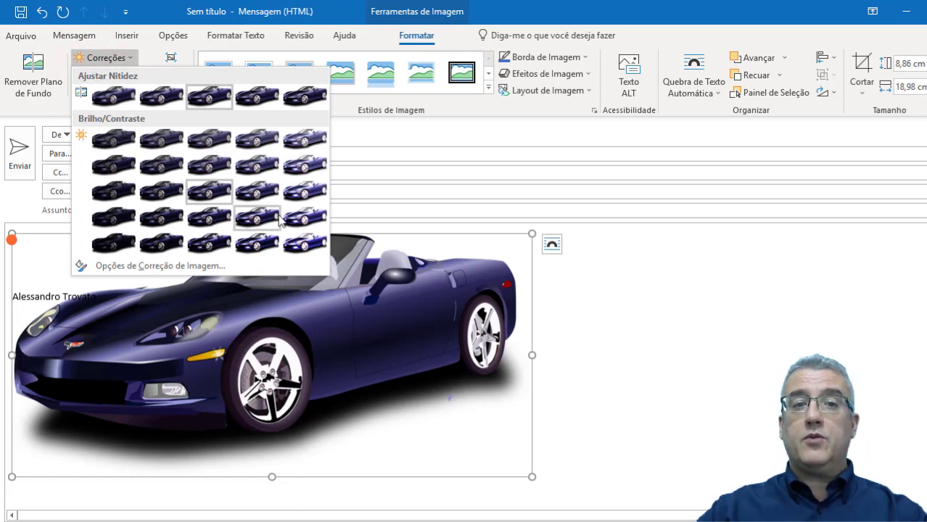
{"action": "left_click", "coordinate": [187, 208]}
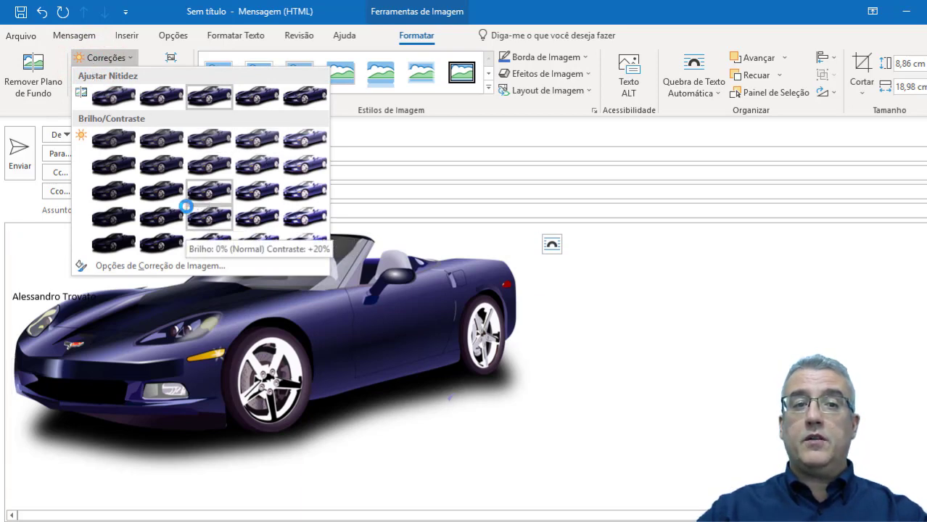
{"action": "left_click", "coordinate": [124, 61]}
Recolour the car picture to washed out (Desbotado) and put the caret after the sender's name.
{"action": "left_click", "coordinate": [106, 78]}
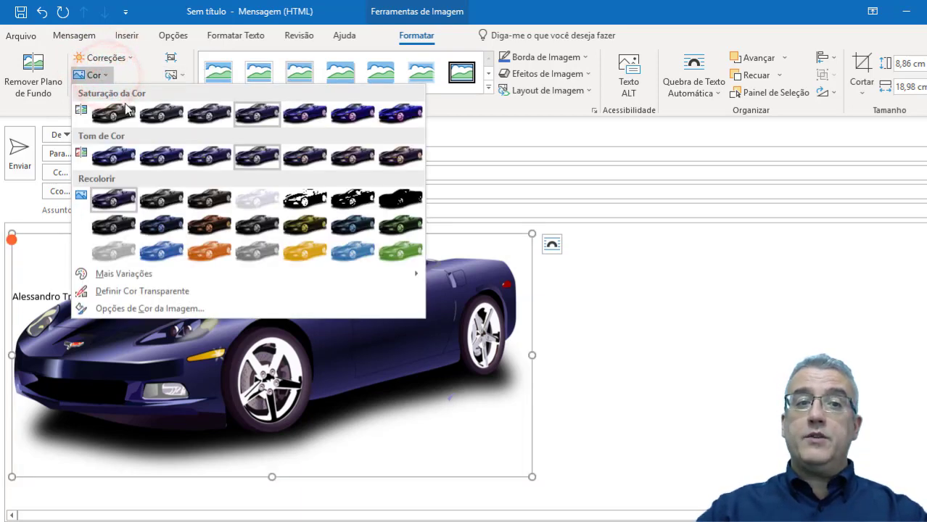
{"action": "left_click", "coordinate": [252, 203]}
{"action": "left_click", "coordinate": [132, 300]}
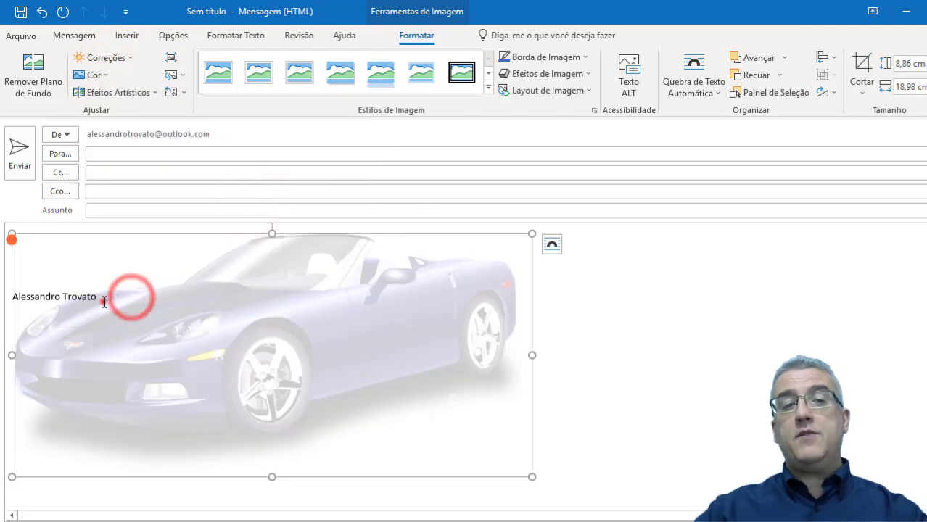
{"action": "left_click", "coordinate": [104, 299]}
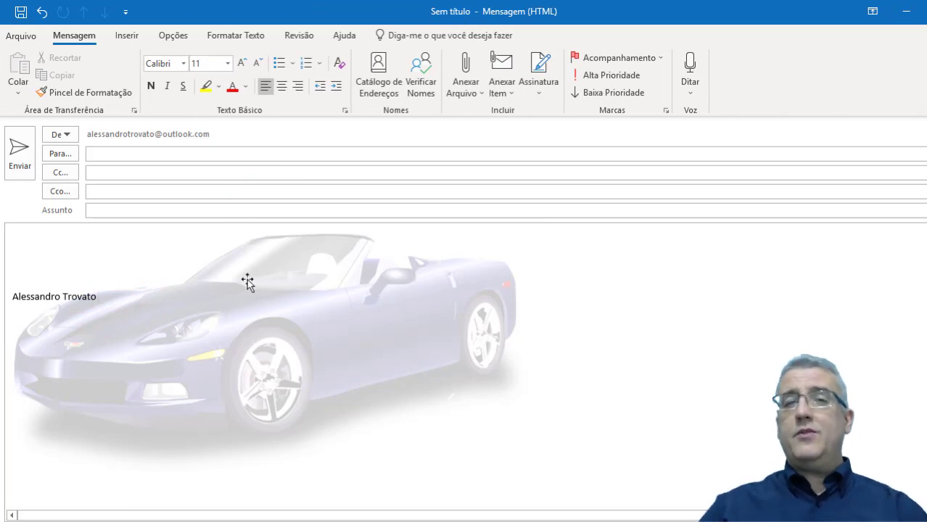
Remove the blank lines above the sender's name and delete the faded car picture.
{"action": "key", "text": "ctrl+z"}
{"action": "key", "text": "ctrl+z"}
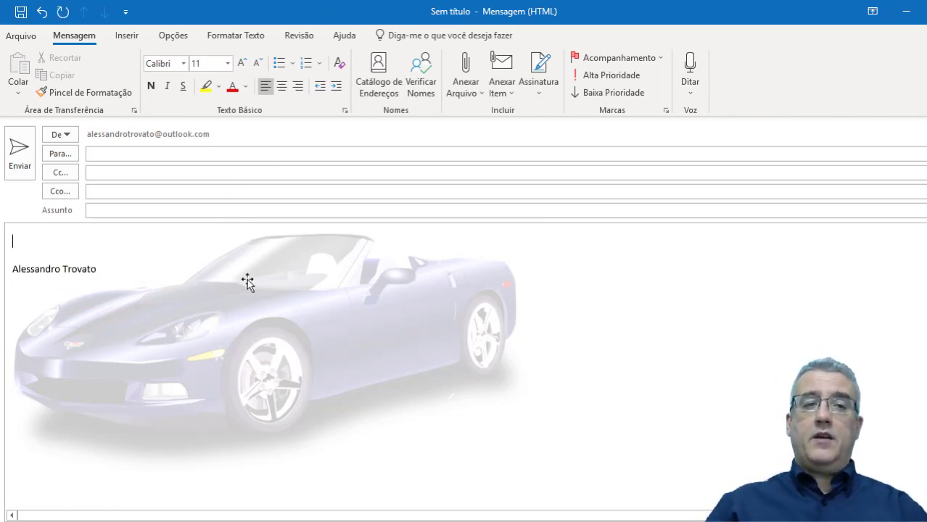
{"action": "key", "text": "ctrl+z"}
{"action": "key", "text": "ctrl+z"}
{"action": "key", "text": "End"}
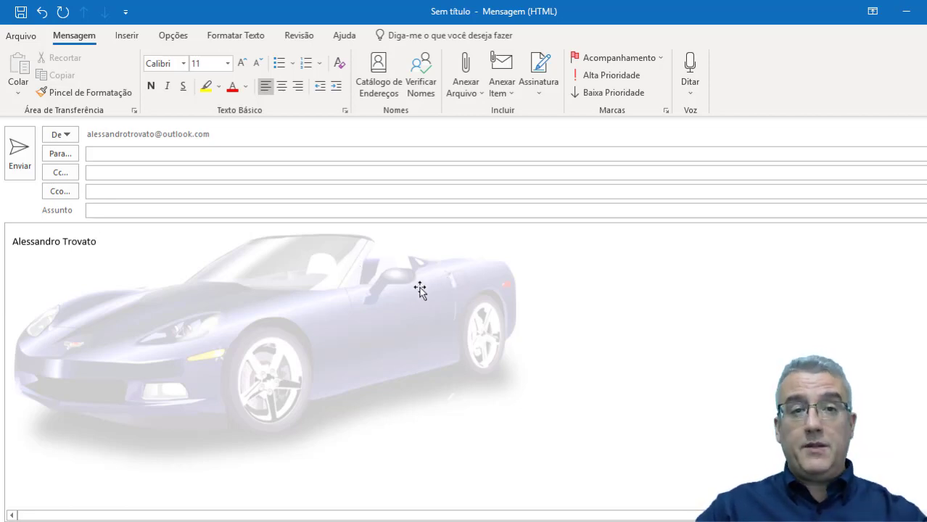
{"action": "left_click", "coordinate": [171, 286]}
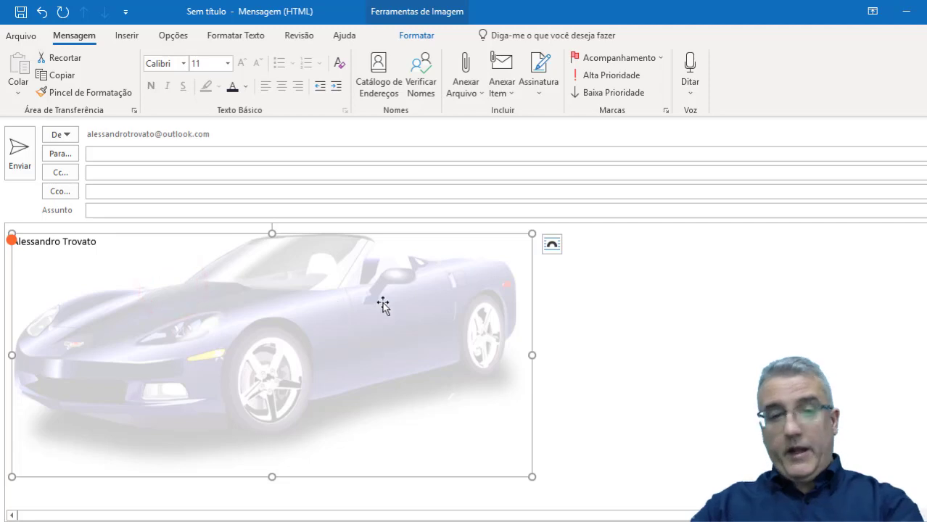
{"action": "key", "text": "Escape"}
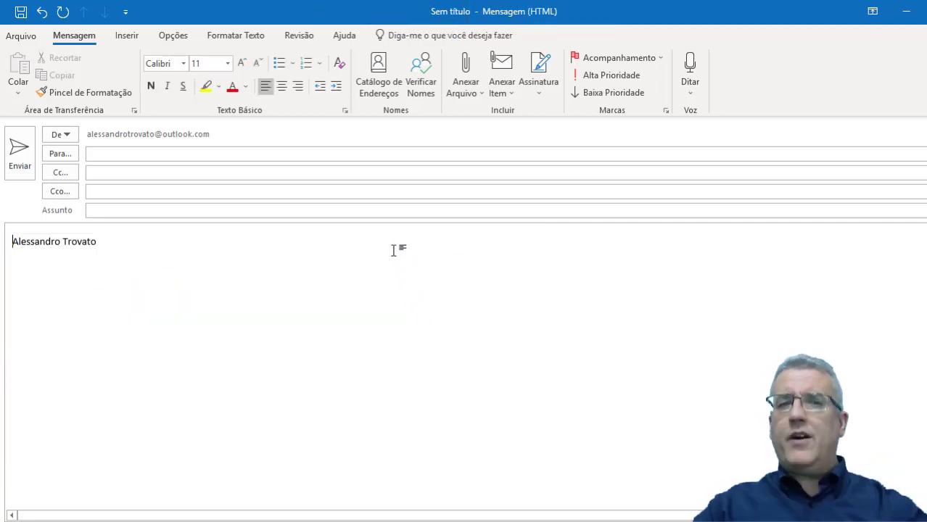
Insert three beach photos from the Praia category of the online picture search.
{"action": "left_click", "coordinate": [127, 35]}
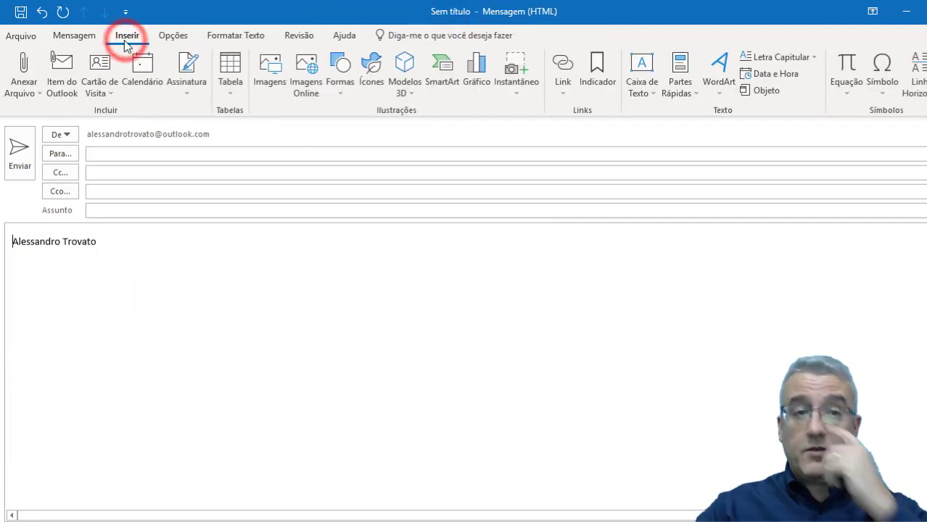
{"action": "left_click", "coordinate": [308, 83]}
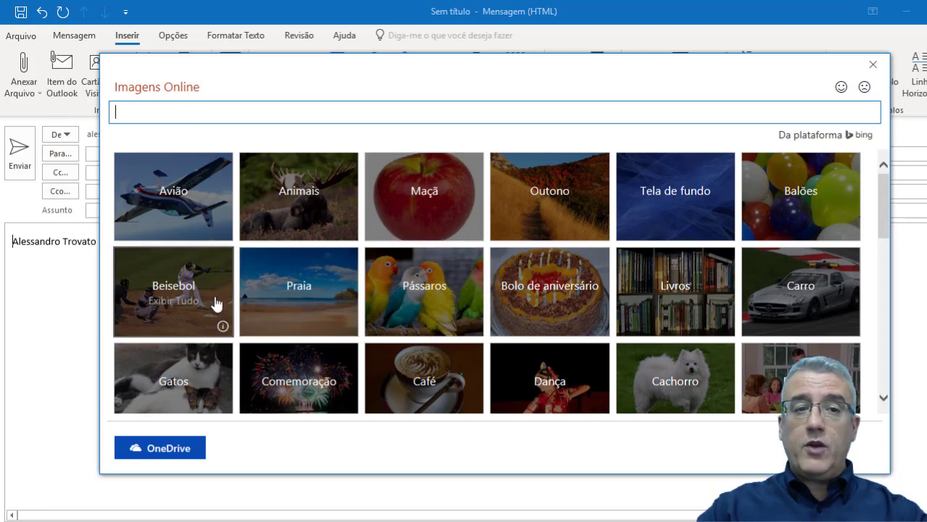
{"action": "left_click", "coordinate": [284, 296]}
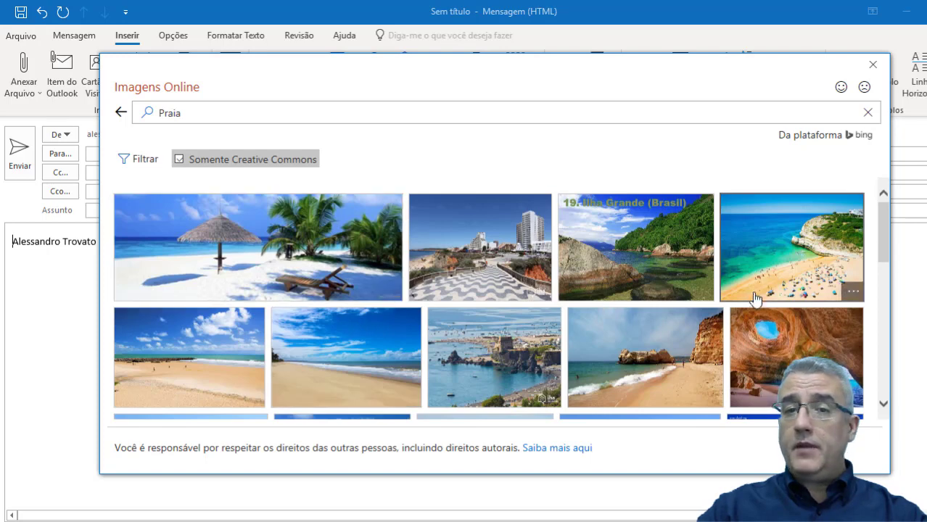
{"action": "scroll", "coordinate": [680, 278], "scroll_direction": "down", "scroll_amount": 1}
{"action": "left_click", "coordinate": [330, 320]}
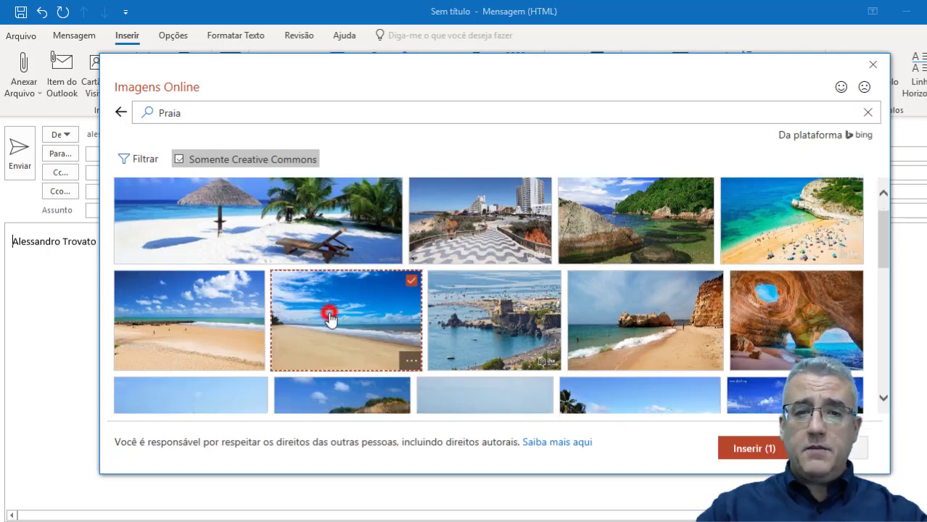
{"action": "left_click", "coordinate": [414, 365]}
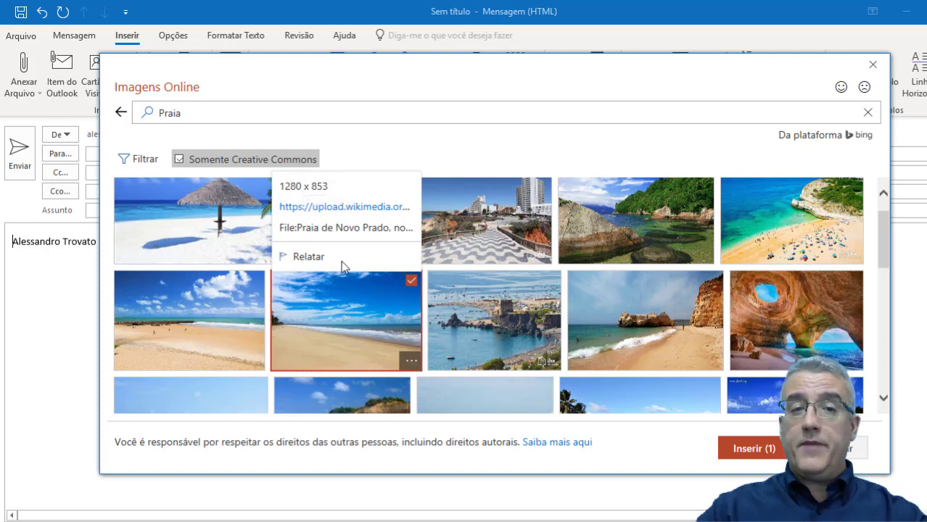
{"action": "left_click", "coordinate": [409, 365]}
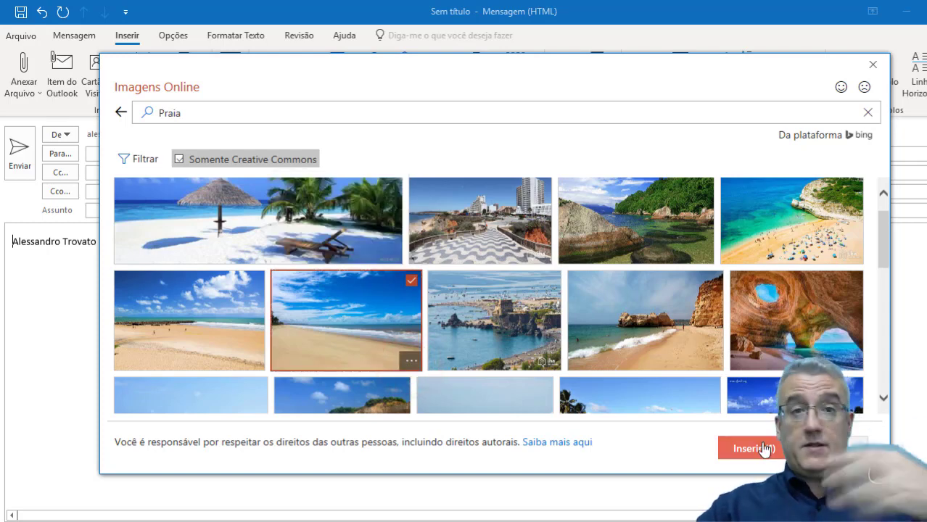
{"action": "left_click", "coordinate": [513, 335]}
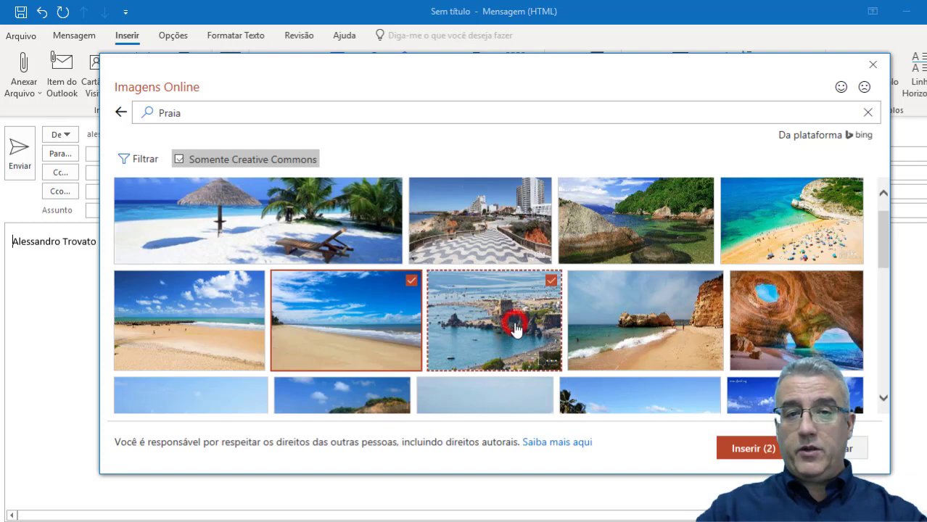
{"action": "left_click", "coordinate": [754, 450]}
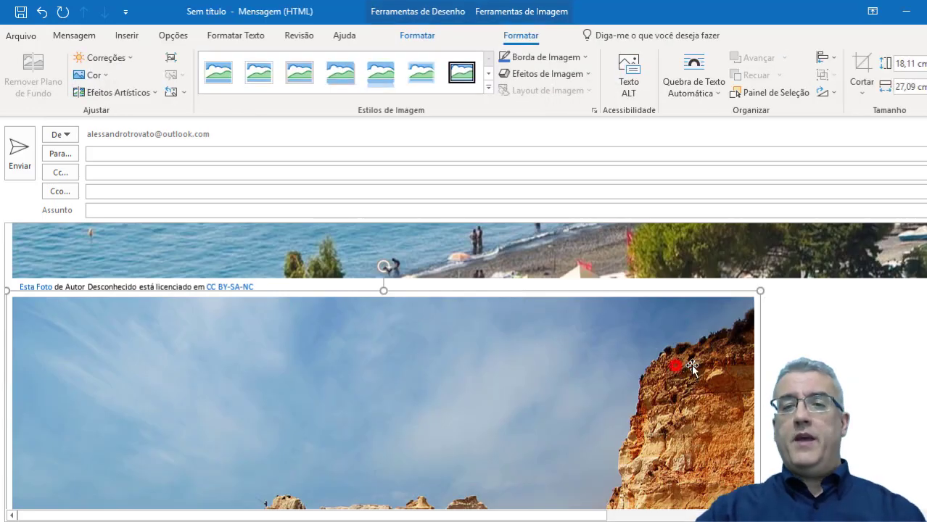
Shrink the inserted beach photos to a narrower width.
{"action": "left_click", "coordinate": [672, 366]}
{"action": "left_click_drag", "start_coordinate": [760, 294], "coordinate": [325, 377]}
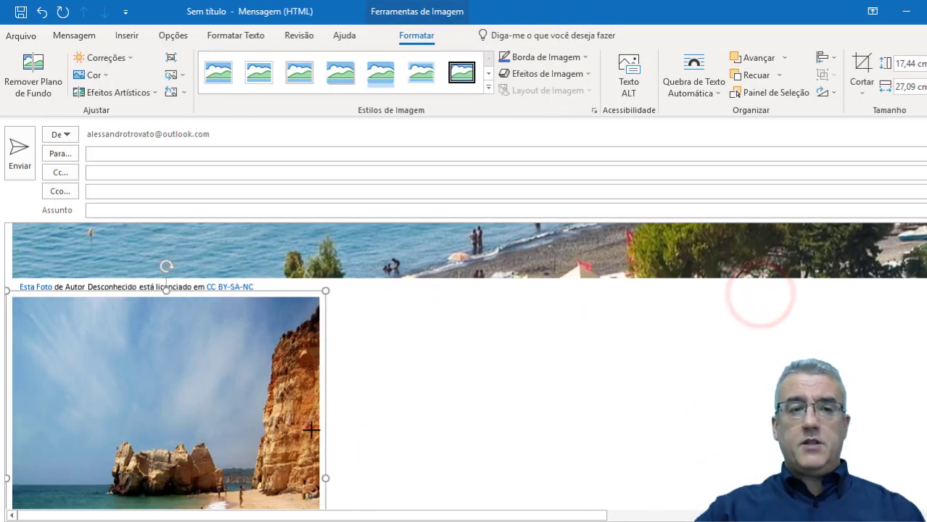
{"action": "scroll", "coordinate": [546, 374], "scroll_direction": "up", "scroll_amount": 2}
{"action": "left_click", "coordinate": [553, 315]}
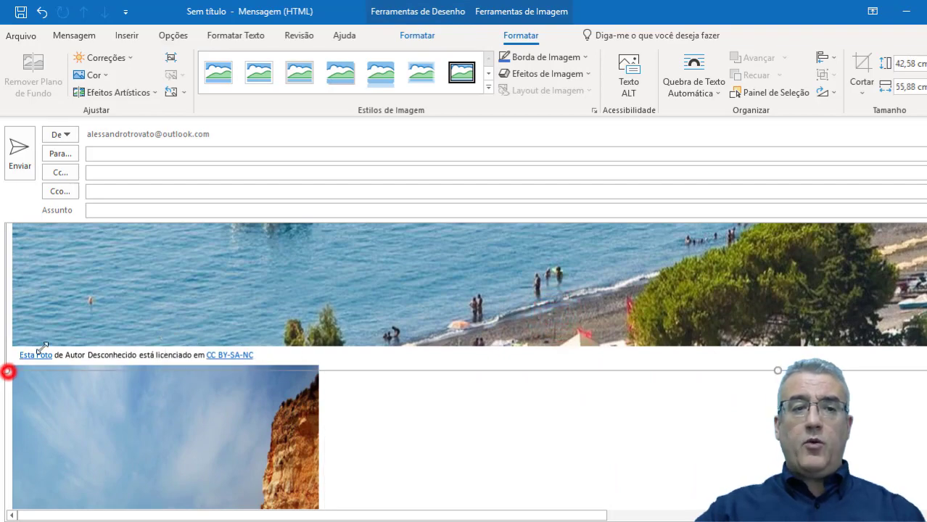
{"action": "left_click_drag", "start_coordinate": [7, 372], "coordinate": [383, 337]}
{"action": "scroll", "coordinate": [382, 341], "scroll_direction": "up", "scroll_amount": 5}
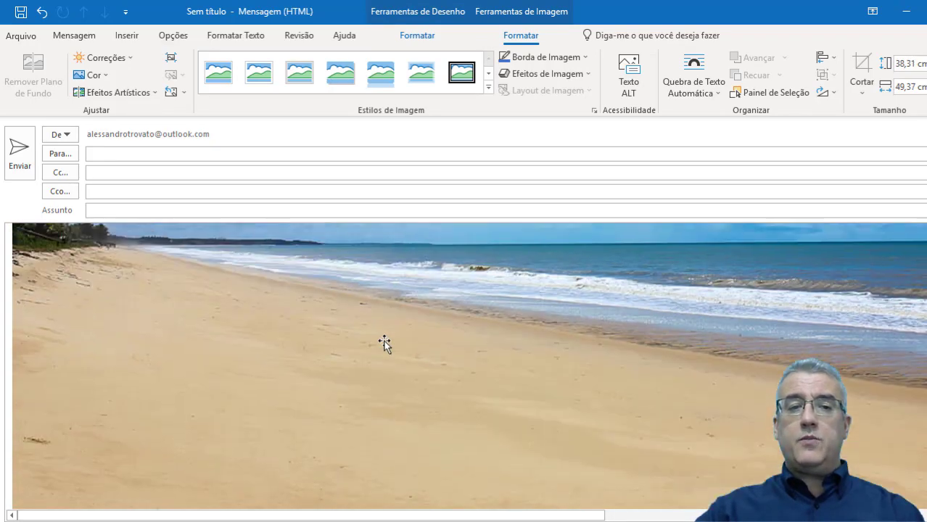
{"action": "scroll", "coordinate": [384, 345], "scroll_direction": "down", "scroll_amount": 5}
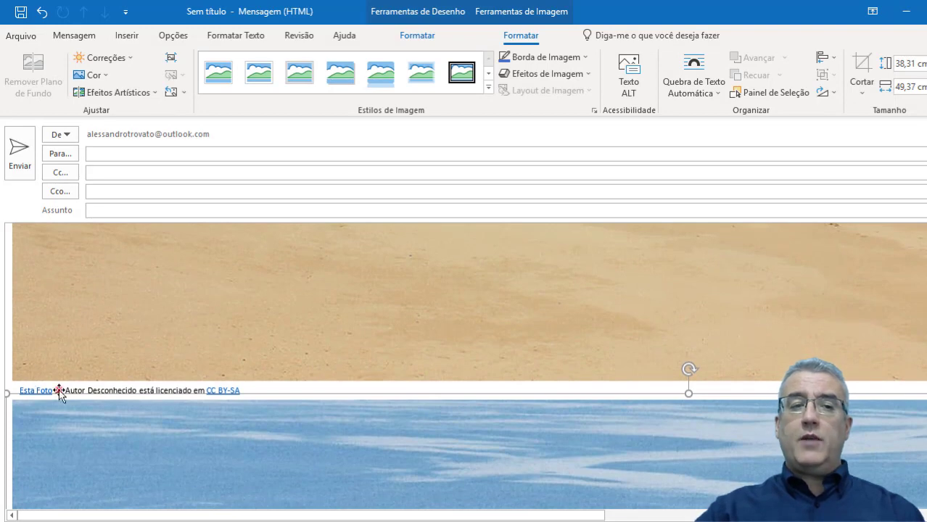
Select the Desconhecido and CC BY-SA text in the licence caption, then reselect the photo above.
{"action": "left_click", "coordinate": [61, 392]}
{"action": "double_click", "coordinate": [109, 391]}
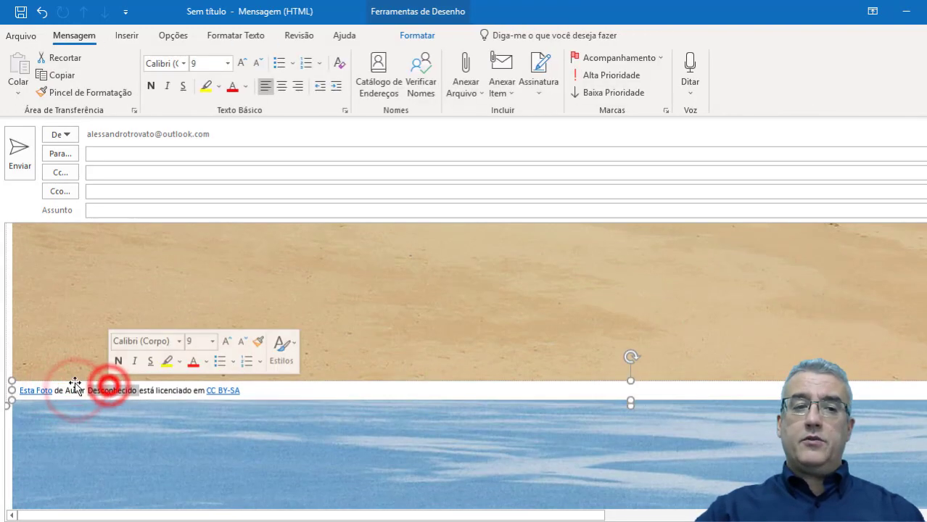
{"action": "left_click", "coordinate": [130, 391]}
{"action": "left_click", "coordinate": [149, 391]}
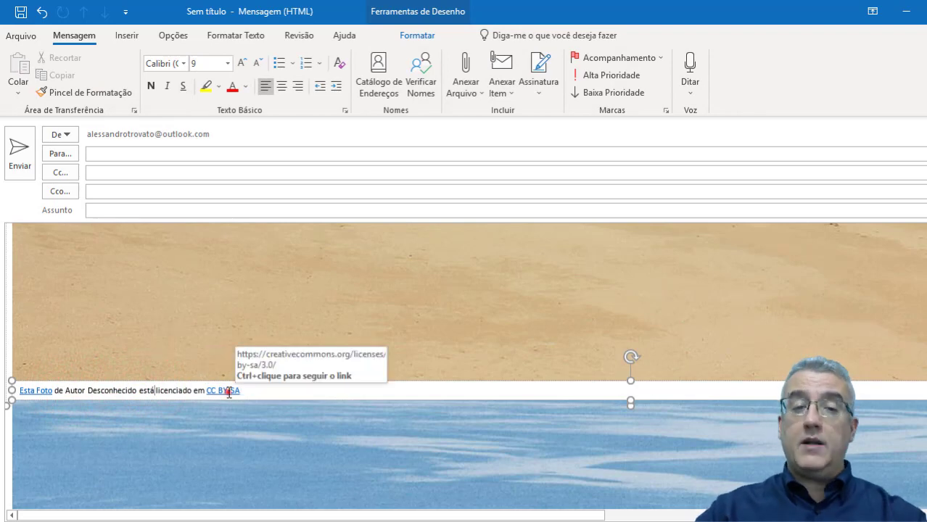
{"action": "double_click", "coordinate": [228, 392]}
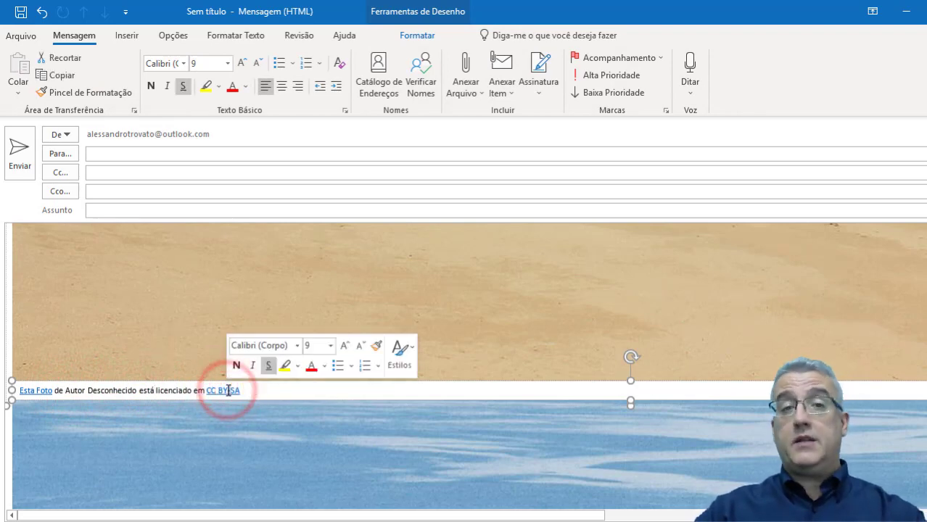
{"action": "left_click", "coordinate": [533, 310]}
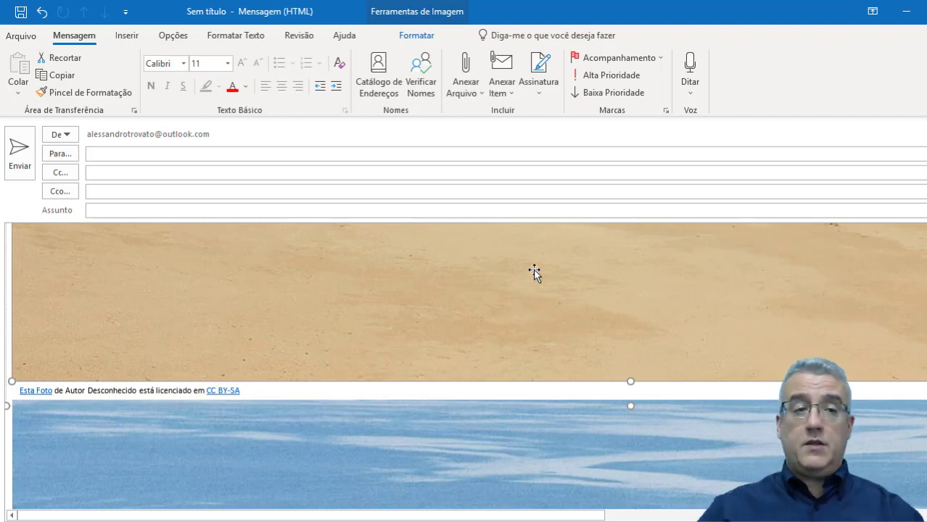
{"action": "scroll", "coordinate": [536, 238], "scroll_direction": "down", "scroll_amount": 3}
{"action": "scroll", "coordinate": [342, 356], "scroll_direction": "down", "scroll_amount": 5}
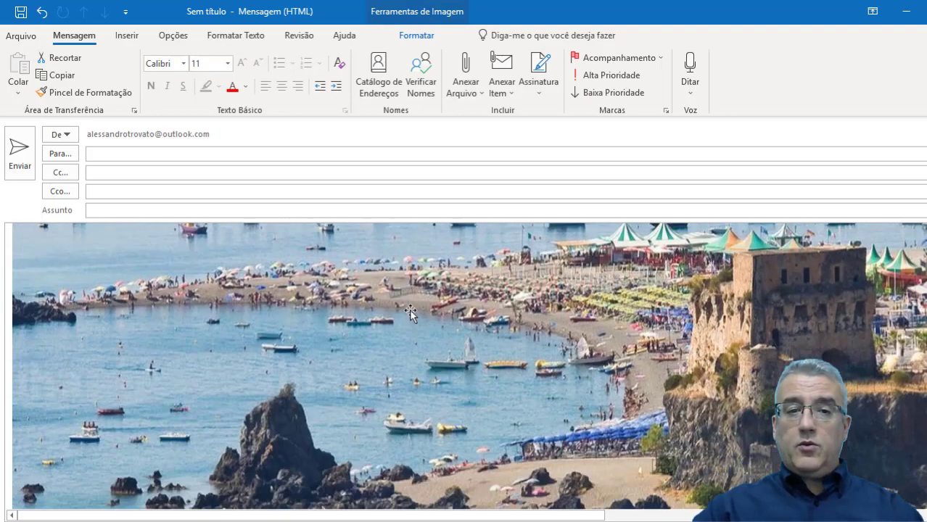
{"action": "scroll", "coordinate": [409, 309], "scroll_direction": "down", "scroll_amount": 5}
Delete the sea photo, then select and delete all remaining body content, leaving it empty.
{"action": "key", "text": "Delete"}
{"action": "left_click", "coordinate": [435, 348]}
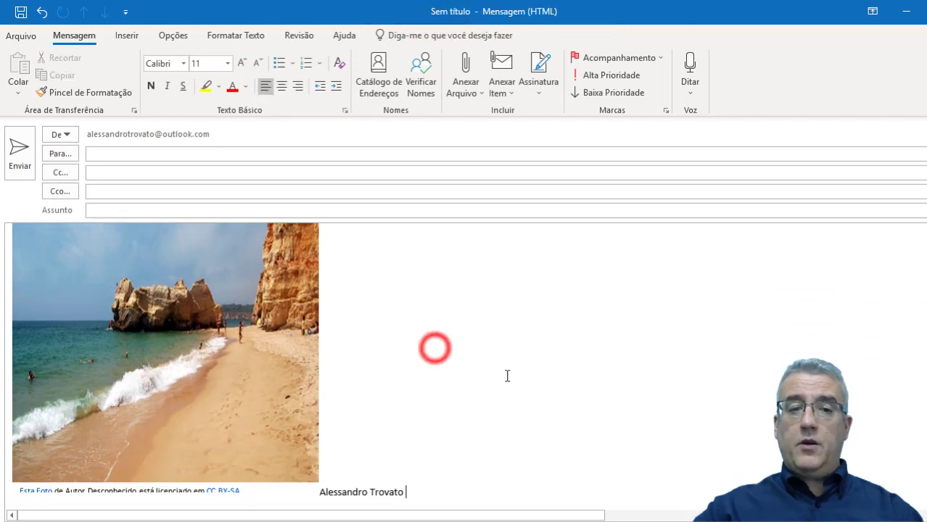
{"action": "left_click", "coordinate": [492, 321]}
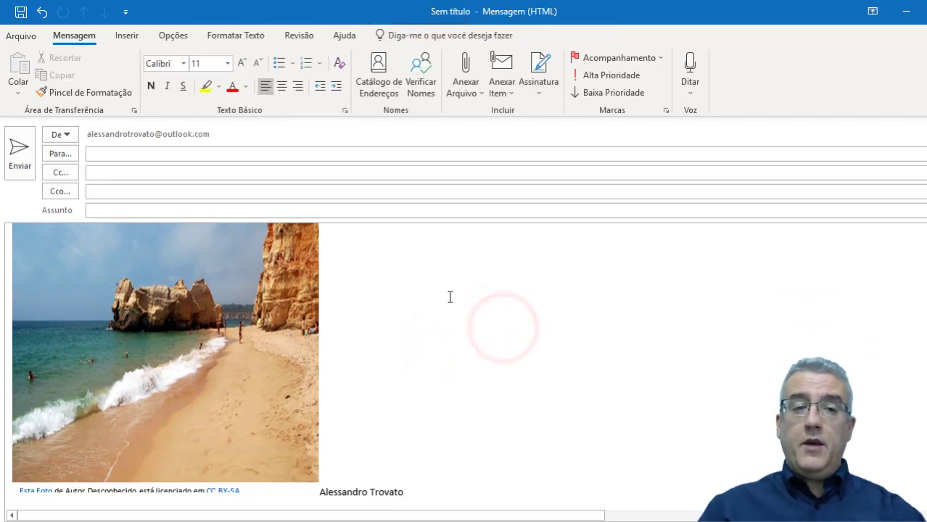
{"action": "key", "text": "ctrl+a"}
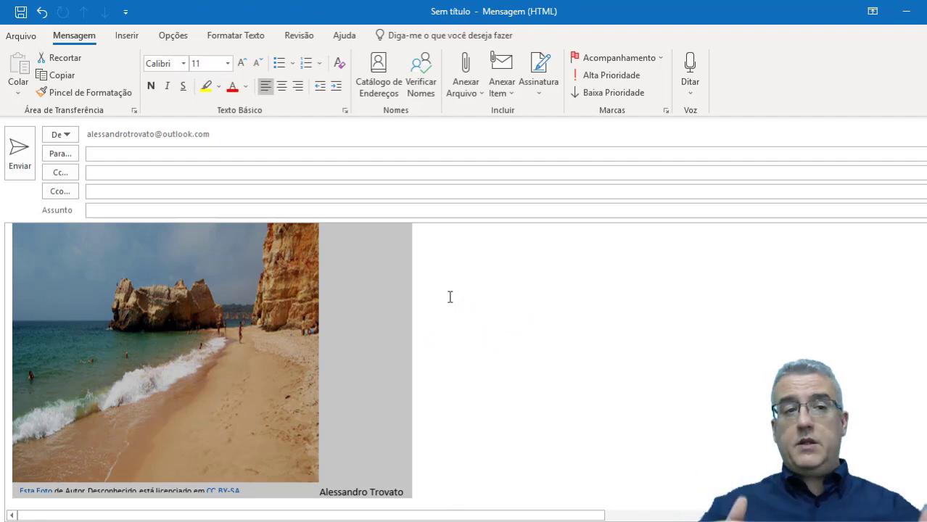
{"action": "key", "text": "Delete"}
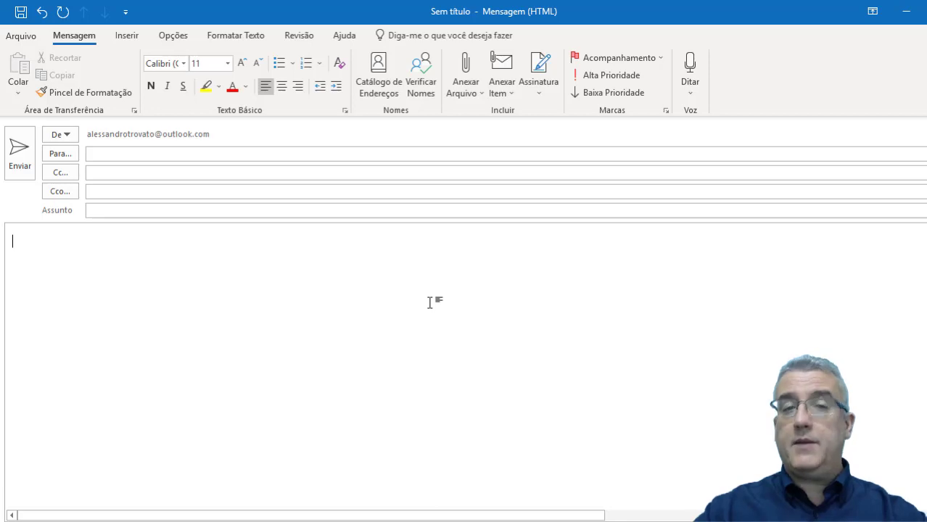
{"action": "left_click", "coordinate": [430, 303]}
Draw a right arrow shape near the top-left of the message body.
{"action": "left_click", "coordinate": [127, 36]}
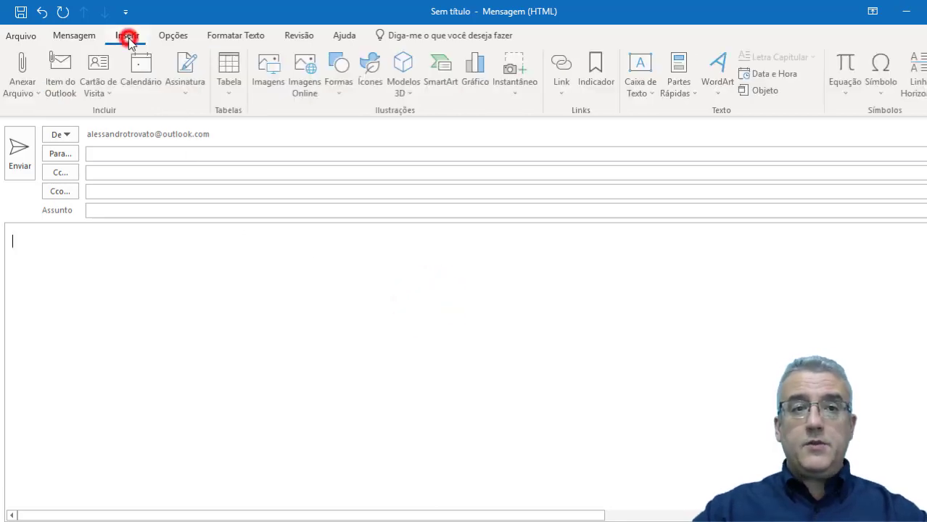
{"action": "left_click", "coordinate": [341, 84]}
{"action": "left_click", "coordinate": [174, 330]}
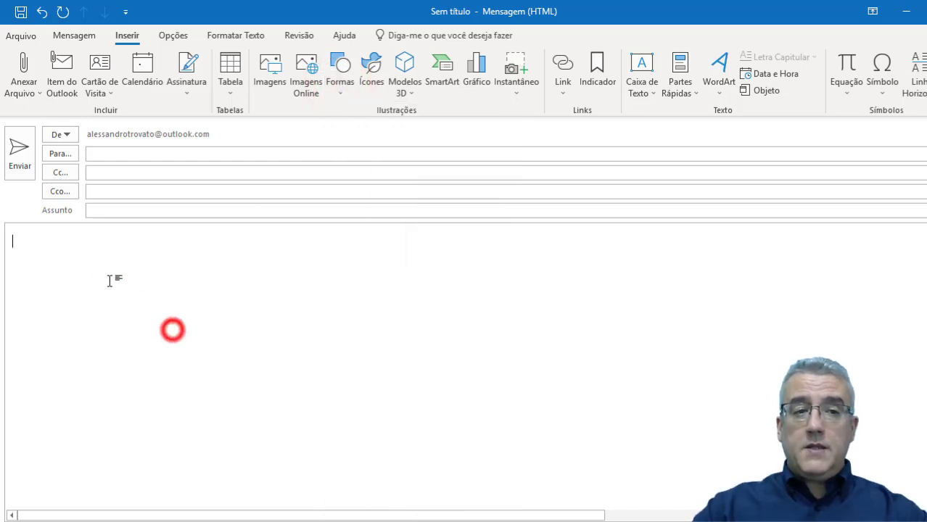
{"action": "left_click", "coordinate": [345, 73]}
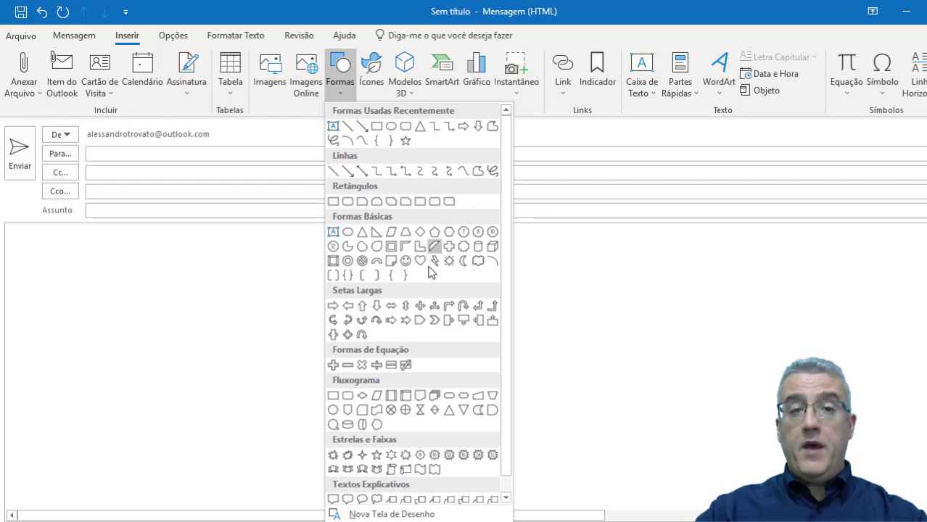
{"action": "left_click", "coordinate": [333, 306]}
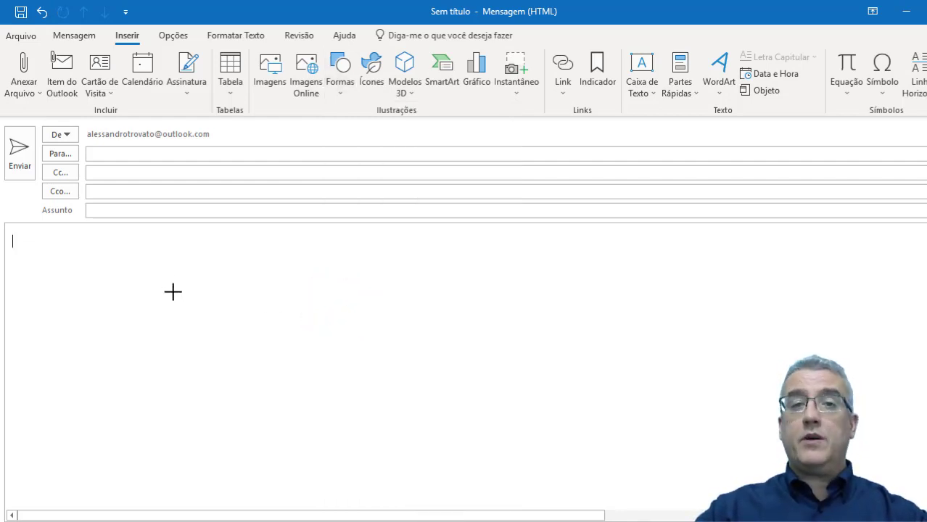
{"action": "left_click_drag", "start_coordinate": [139, 242], "coordinate": [326, 404]}
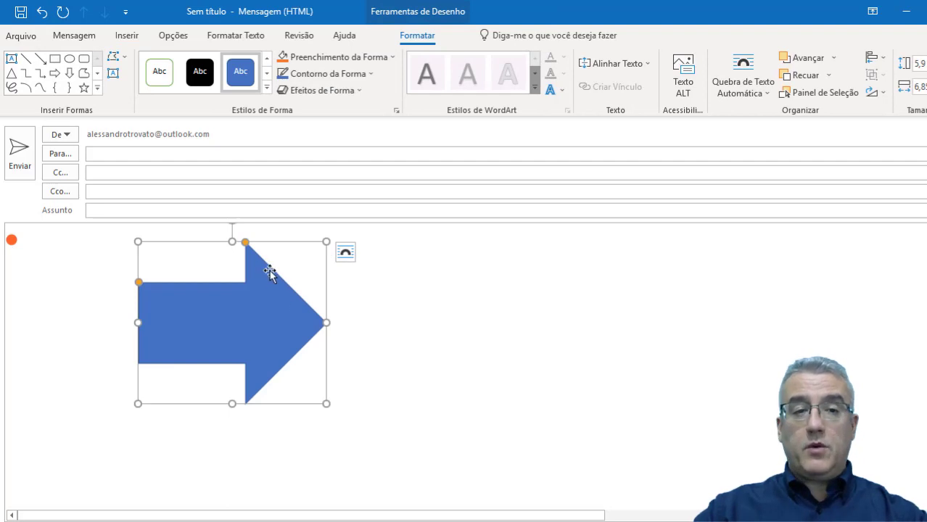
Enlarge the arrow's head and thicken its shaft.
{"action": "left_click_drag", "start_coordinate": [245, 242], "coordinate": [192, 244]}
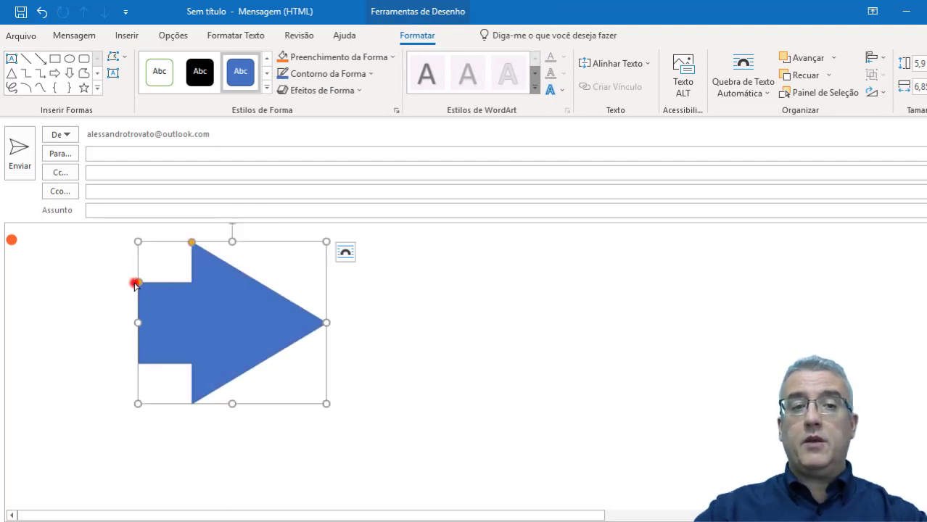
{"action": "left_click_drag", "start_coordinate": [135, 283], "coordinate": [145, 263]}
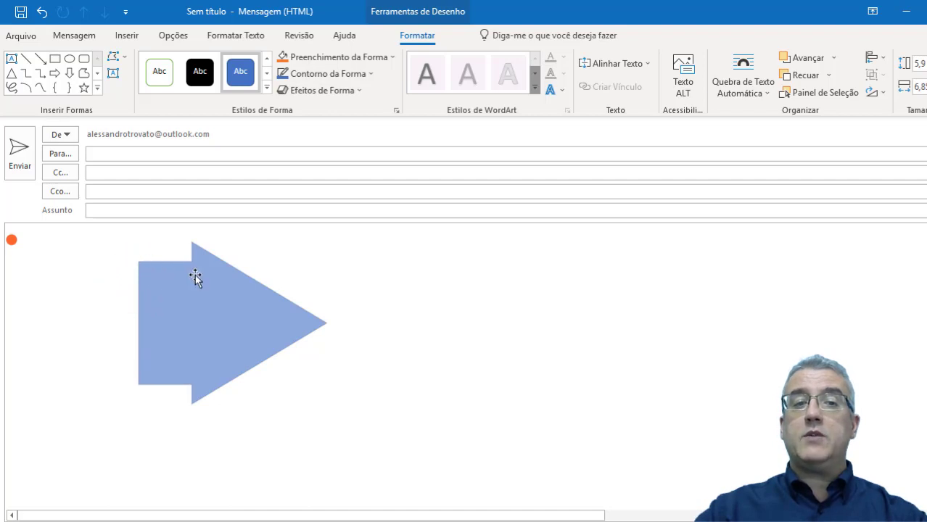
{"action": "left_click_drag", "start_coordinate": [196, 278], "coordinate": [196, 279]}
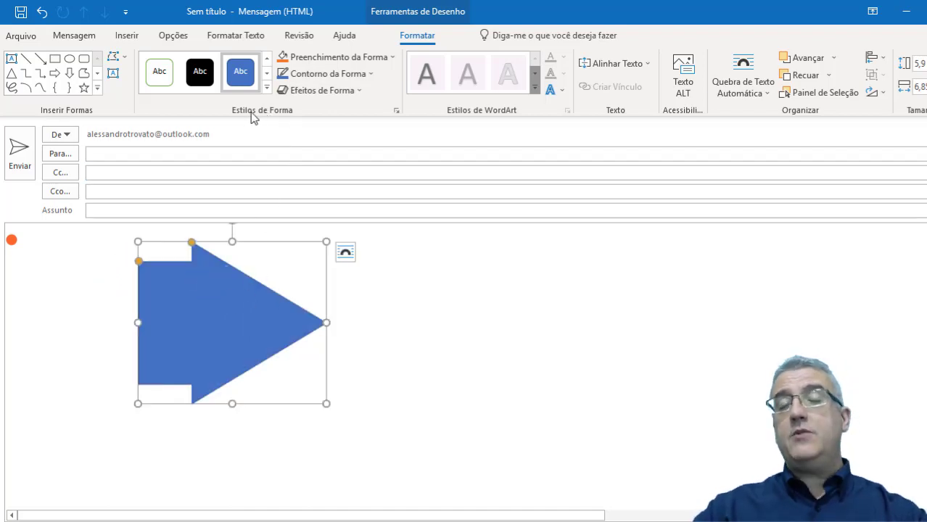
Give the arrow a light orange gradient shape style and remove its outline (Sem Contorno).
{"action": "left_click", "coordinate": [204, 75]}
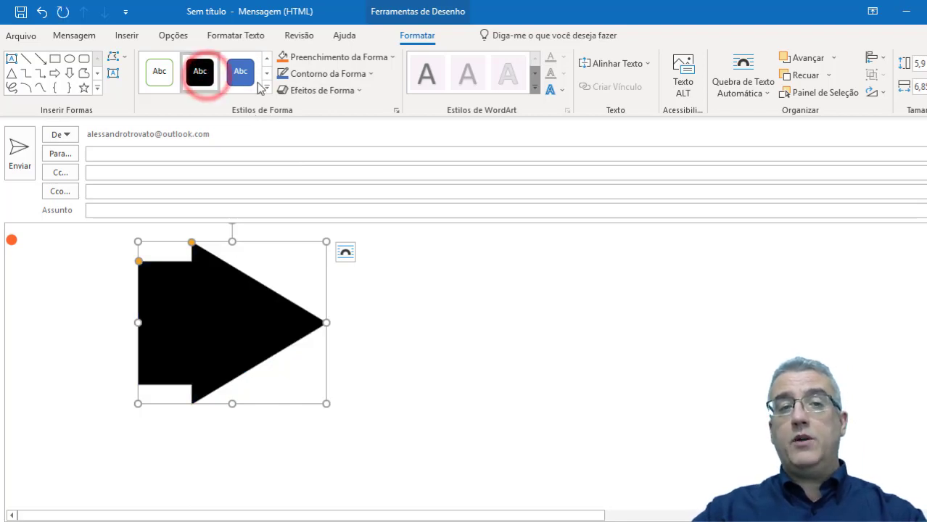
{"action": "left_click", "coordinate": [267, 89]}
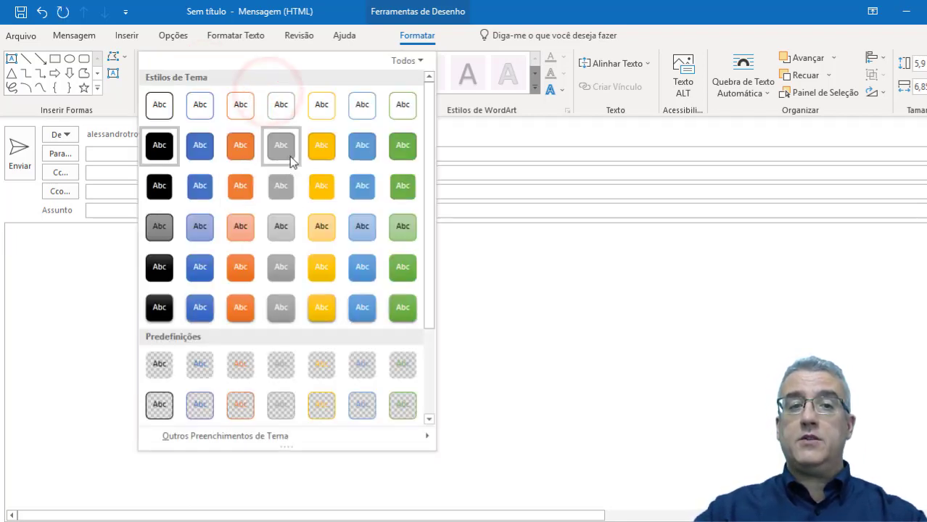
{"action": "left_click", "coordinate": [246, 236]}
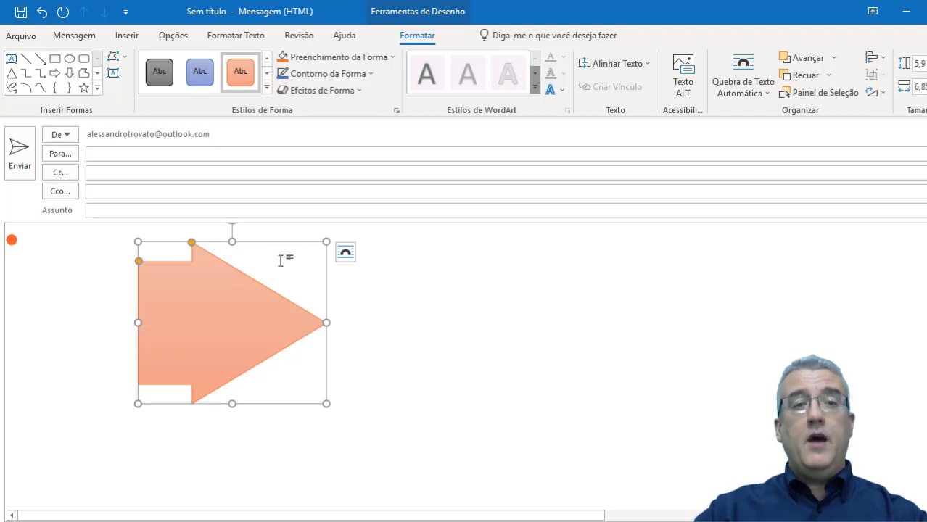
{"action": "left_click", "coordinate": [327, 75]}
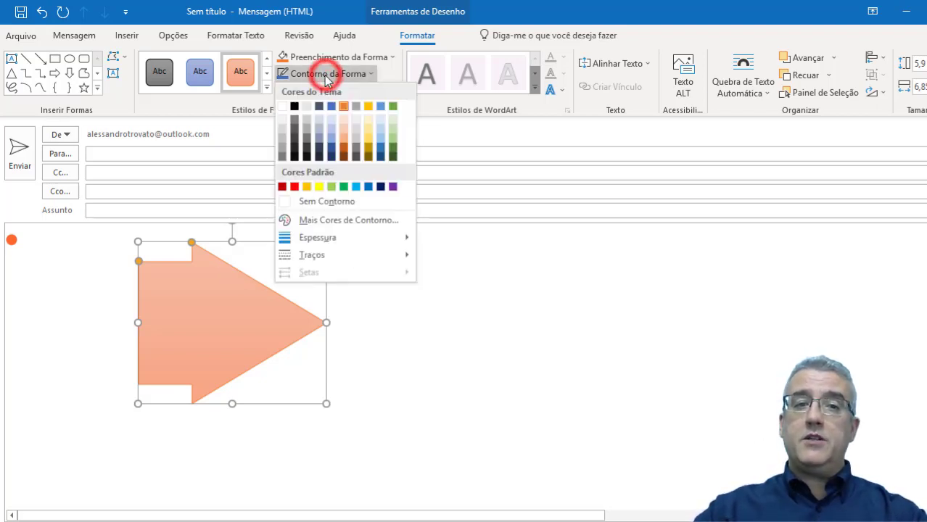
{"action": "left_click", "coordinate": [326, 201]}
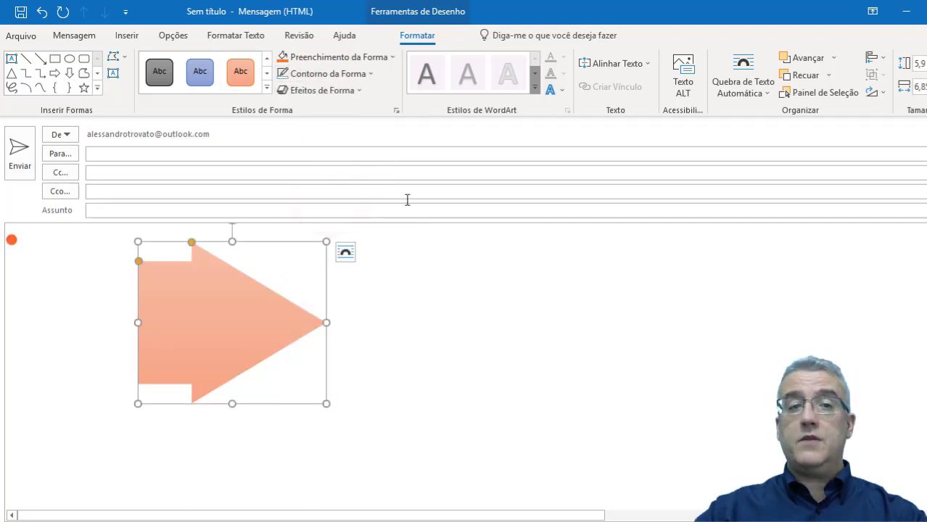
Add an outer (Externa) shadow and a reflection beneath the arrow.
{"action": "left_click", "coordinate": [312, 90]}
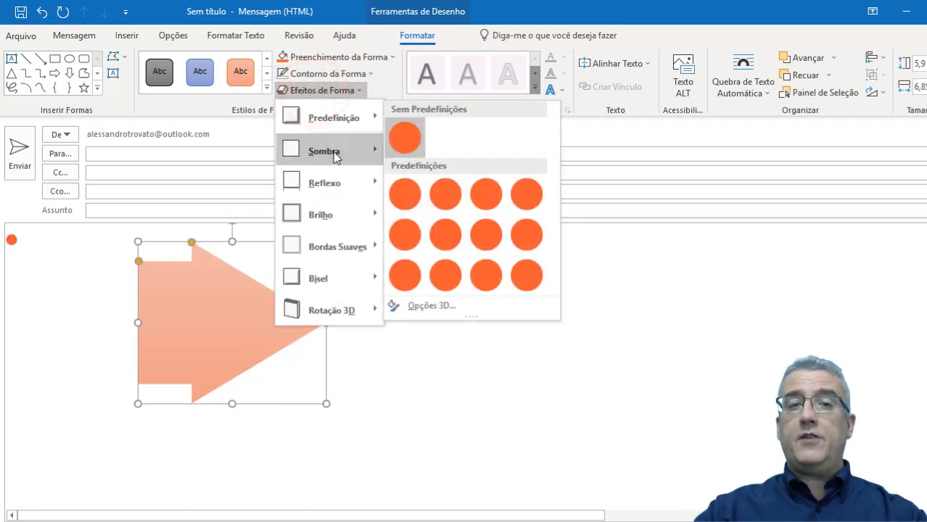
{"action": "mouse_move", "coordinate": [334, 151]}
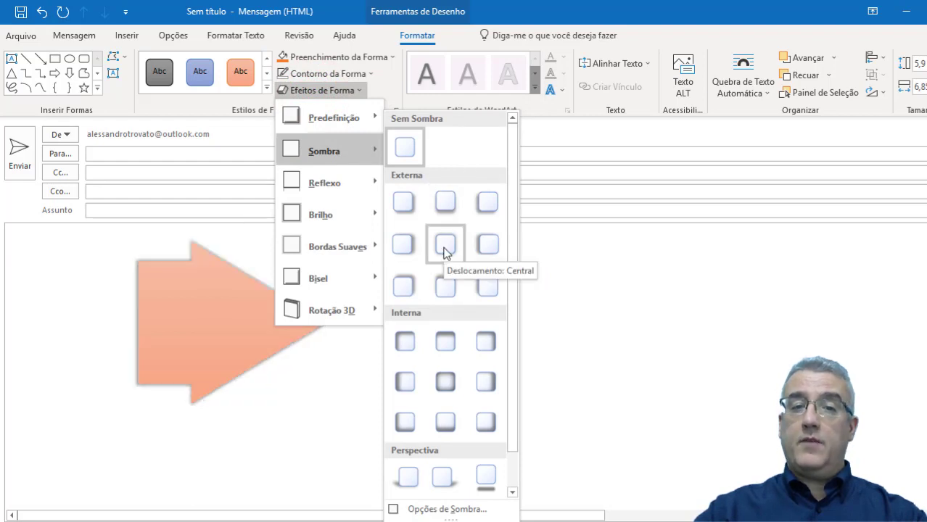
{"action": "left_click", "coordinate": [404, 216]}
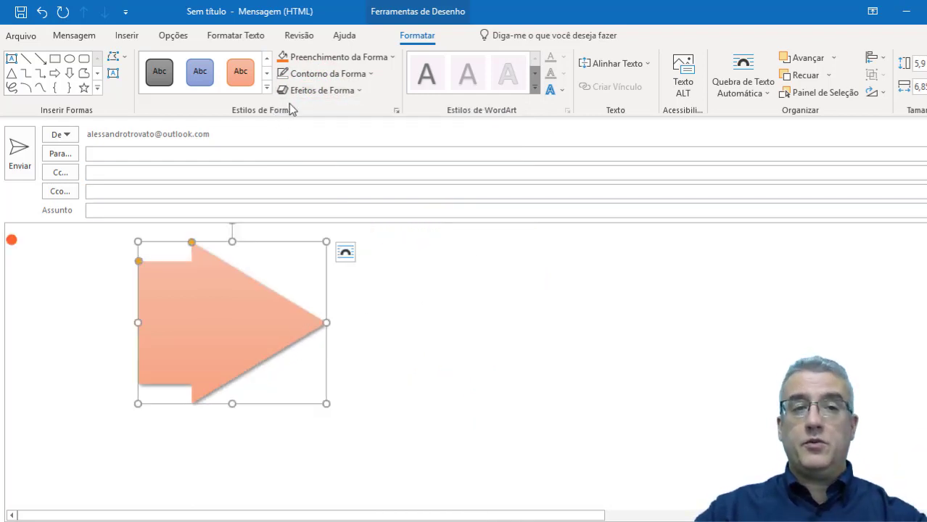
{"action": "left_click", "coordinate": [319, 90]}
{"action": "mouse_move", "coordinate": [327, 185]}
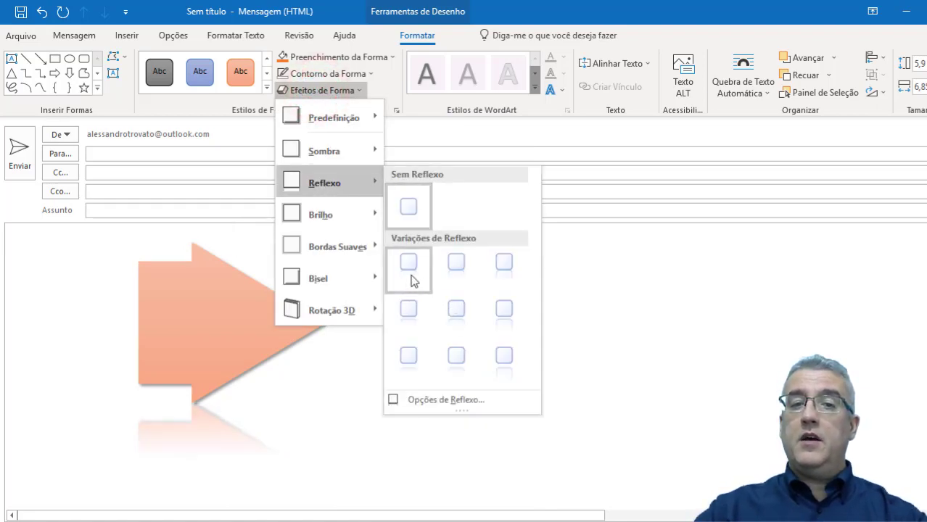
{"action": "left_click", "coordinate": [410, 274]}
Browse further shape effects without applying any, then deselect the arrow.
{"action": "left_click", "coordinate": [301, 90]}
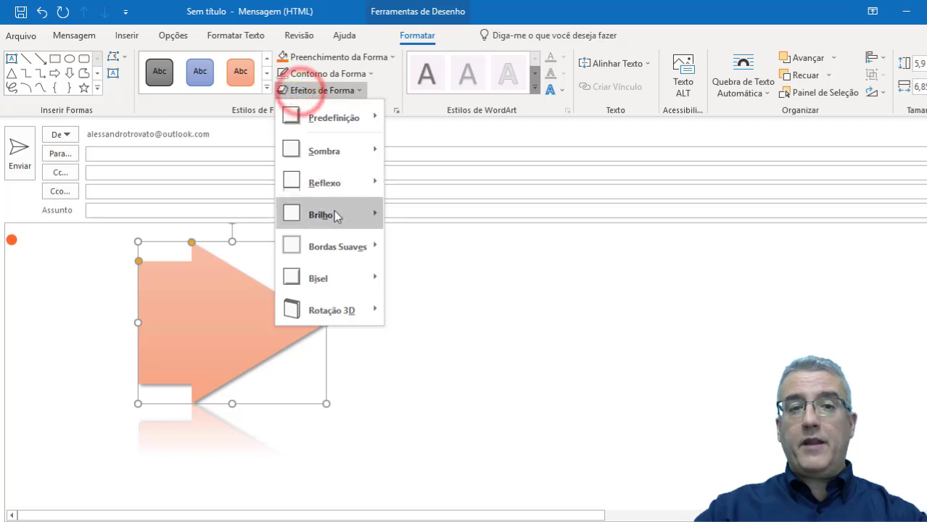
{"action": "mouse_move", "coordinate": [331, 213]}
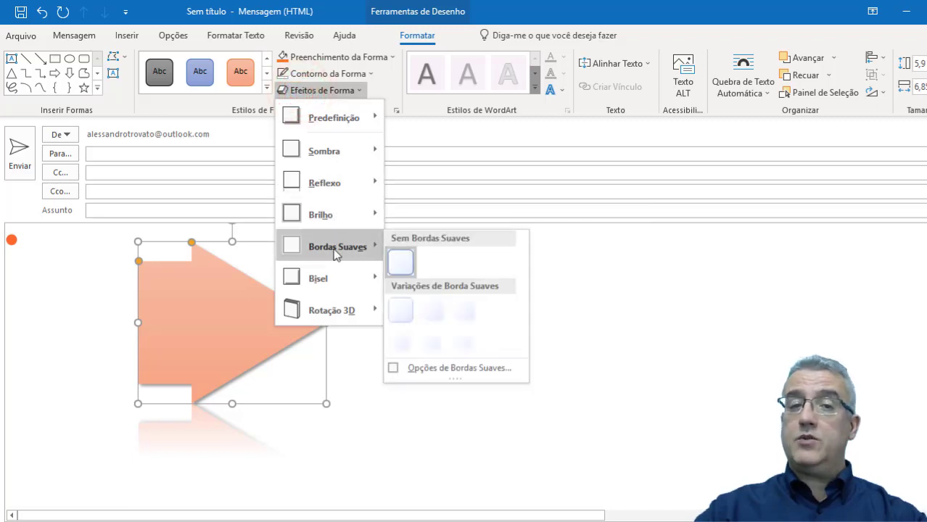
{"action": "mouse_move", "coordinate": [336, 280]}
{"action": "mouse_move", "coordinate": [332, 311]}
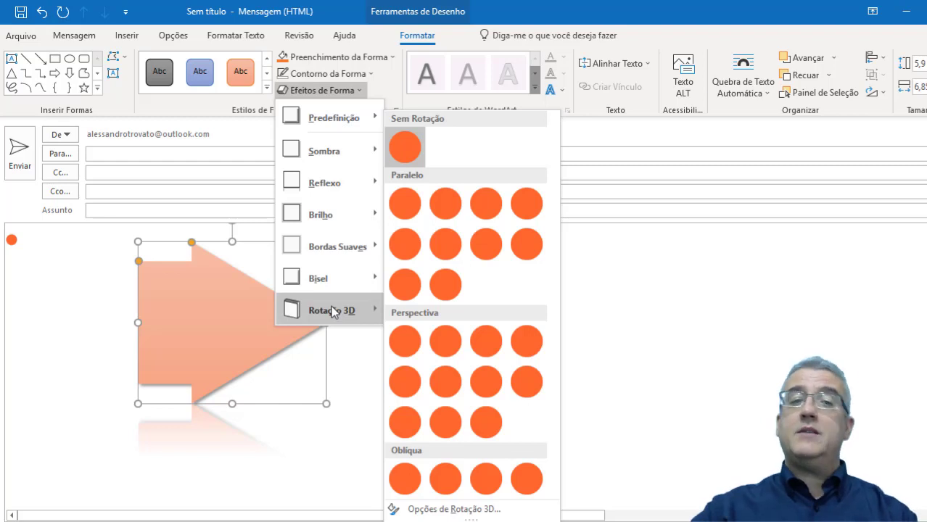
{"action": "left_click", "coordinate": [653, 284]}
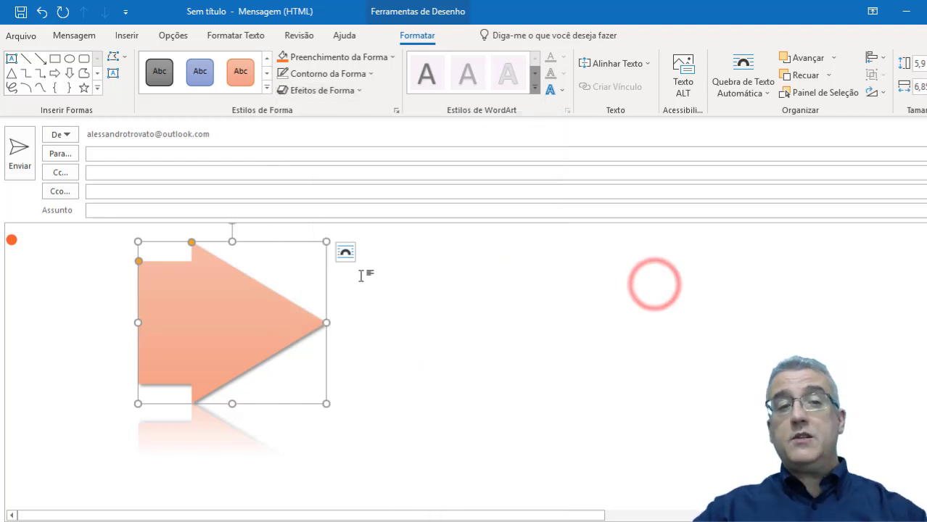
{"action": "left_click", "coordinate": [415, 280]}
{"action": "left_click", "coordinate": [489, 277]}
{"action": "left_click", "coordinate": [272, 281]}
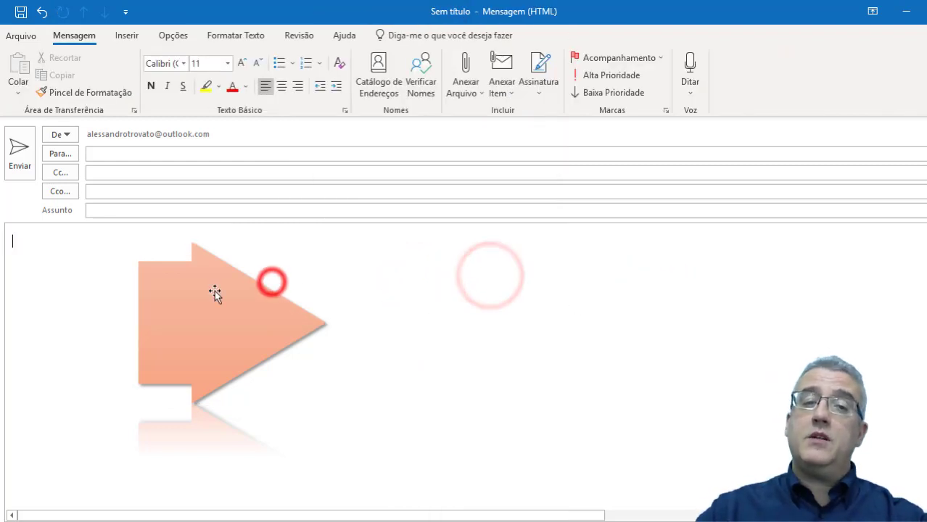
{"action": "left_click", "coordinate": [214, 290]}
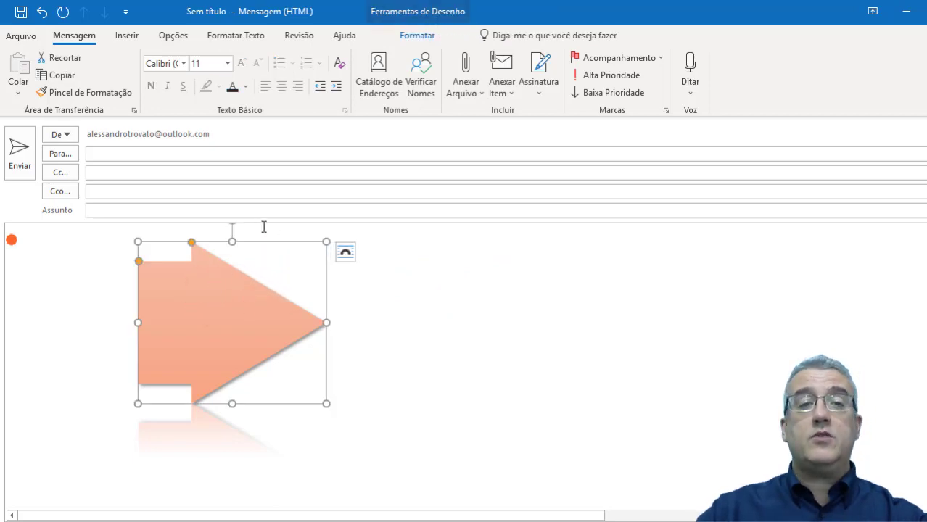
{"action": "left_click", "coordinate": [470, 282]}
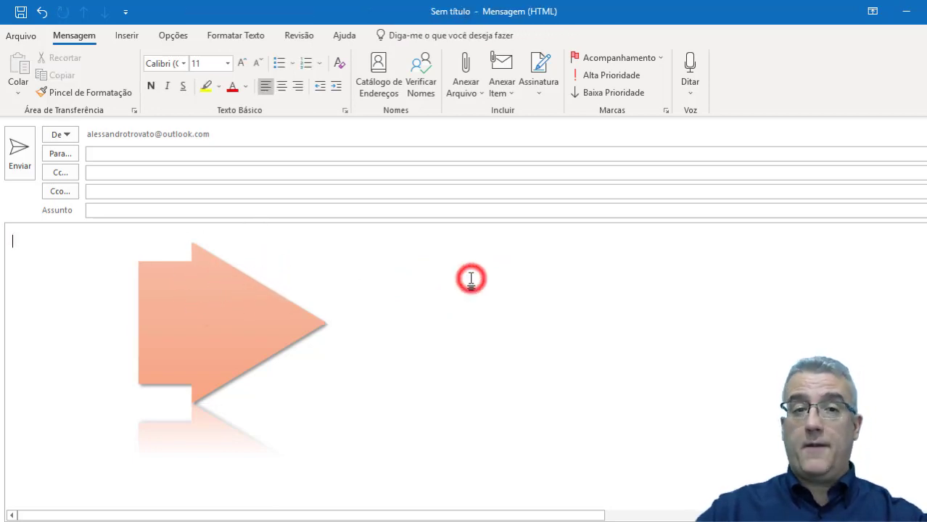
{"action": "left_click", "coordinate": [139, 35]}
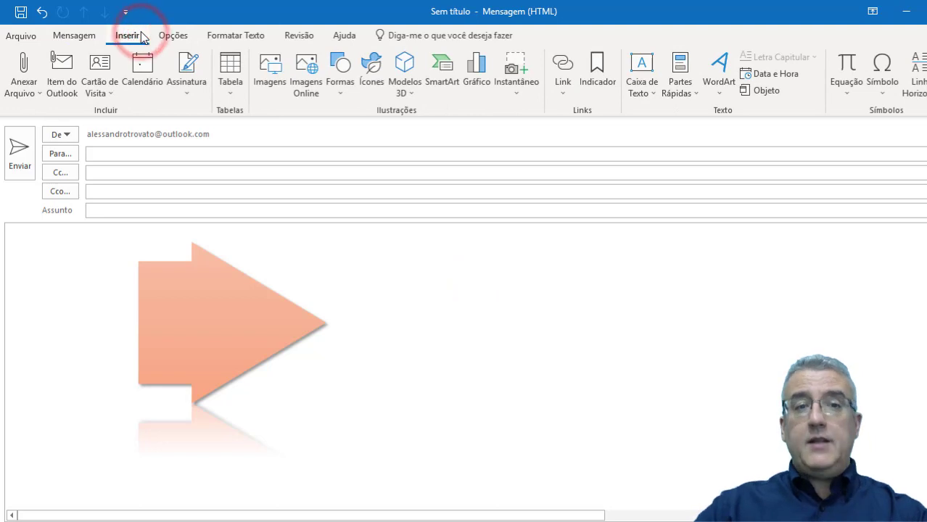
Place the caret in the message body and open the Inserir Ícones icon library.
{"action": "left_click", "coordinate": [387, 295]}
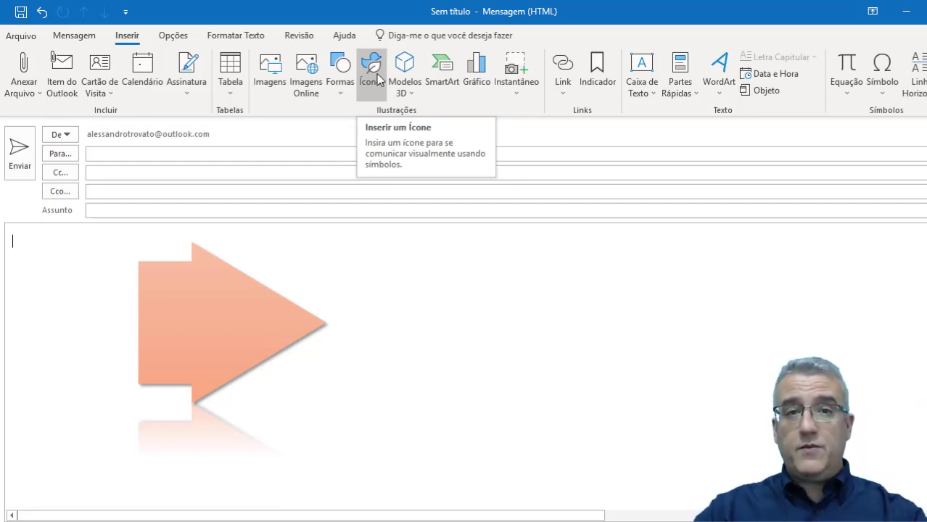
{"action": "left_click", "coordinate": [378, 78]}
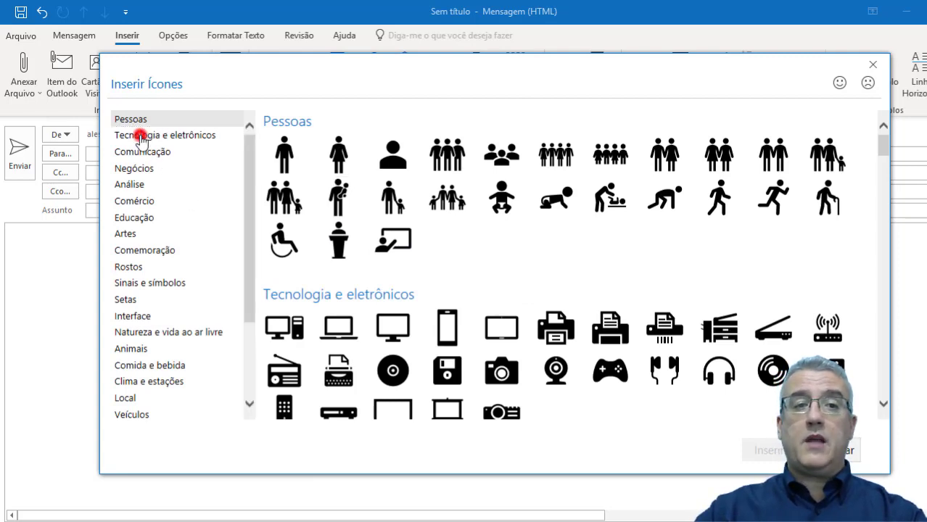
Browse the icon categories and insert the bar-chart icon from Análise into the message.
{"action": "left_click", "coordinate": [140, 138]}
{"action": "left_click", "coordinate": [137, 150]}
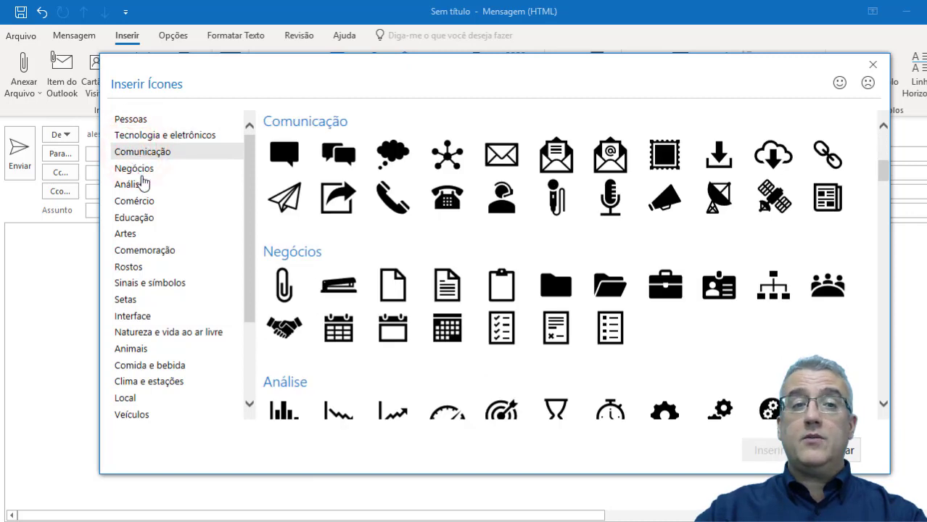
{"action": "left_click", "coordinate": [142, 171]}
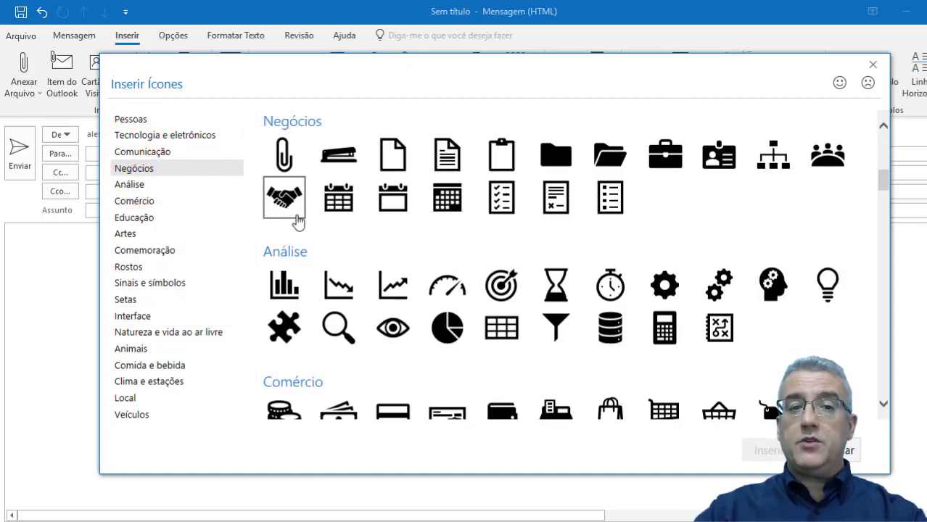
{"action": "left_click", "coordinate": [294, 292]}
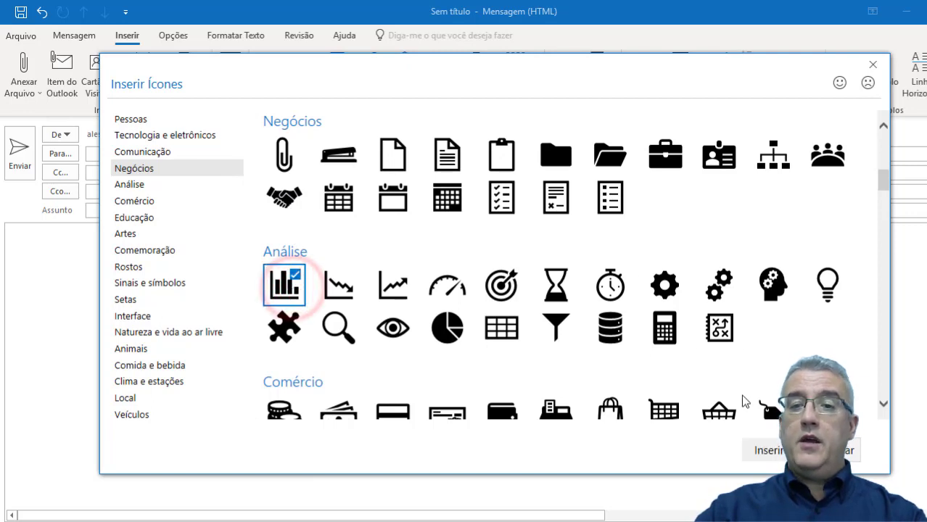
{"action": "left_click", "coordinate": [770, 450]}
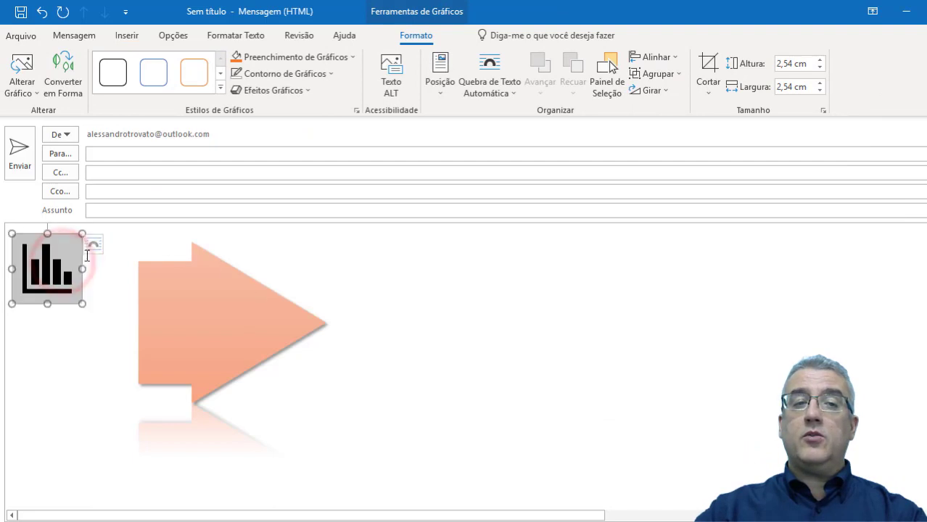
Set the chart icon's text wrapping to Na frente do Texto.
{"action": "left_click", "coordinate": [55, 255]}
{"action": "left_click", "coordinate": [102, 247]}
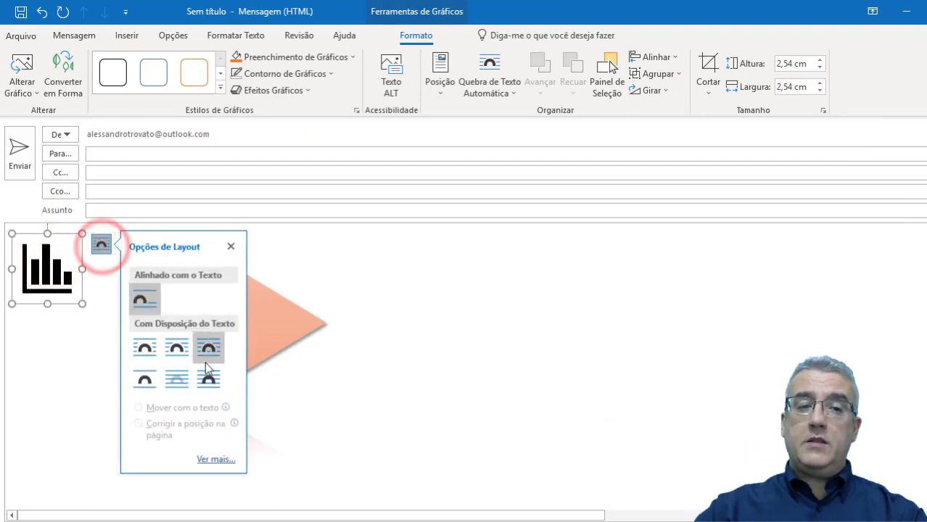
{"action": "left_click", "coordinate": [185, 381]}
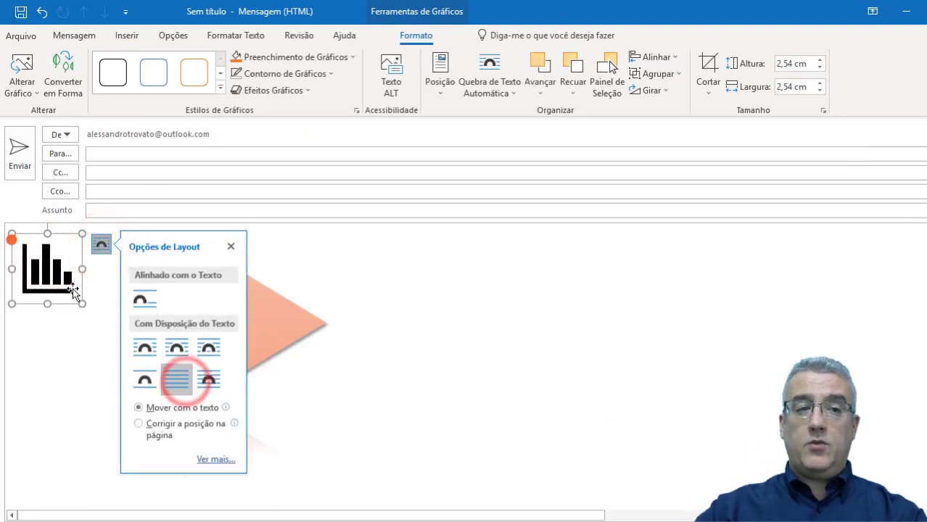
{"action": "left_click", "coordinate": [206, 383]}
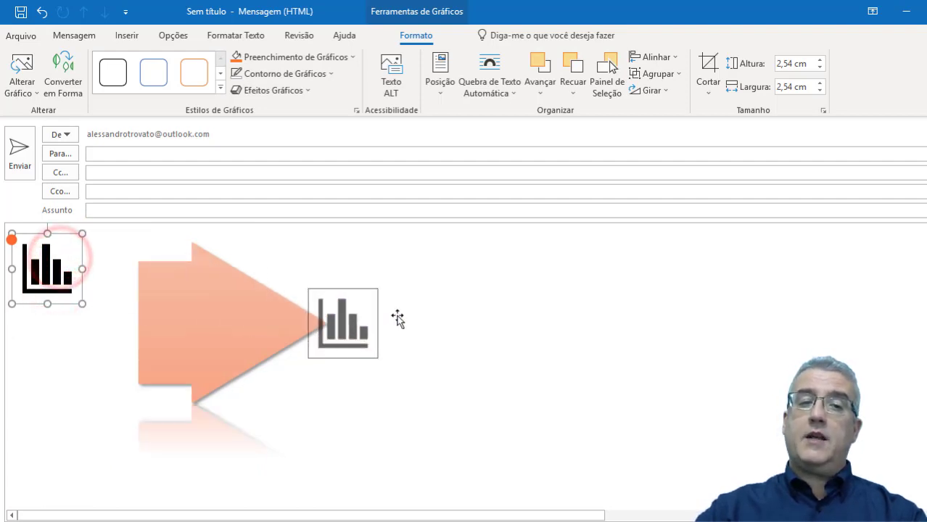
Drag the chart icon beside the arrow tip and try selecting it with the arrow.
{"action": "mouse_move", "coordinate": [60, 260]}
{"action": "left_mouse_down"}
{"action": "mouse_move", "coordinate": [397, 317]}
{"action": "mouse_move", "coordinate": [338, 332]}
{"action": "mouse_move", "coordinate": [366, 328]}
{"action": "left_mouse_up"}
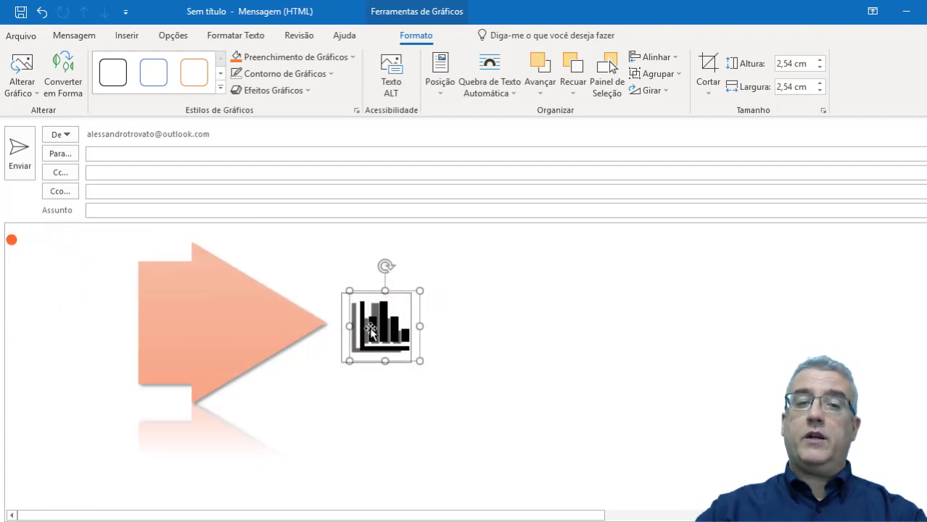
{"action": "left_click", "coordinate": [501, 327]}
{"action": "left_click", "coordinate": [387, 325]}
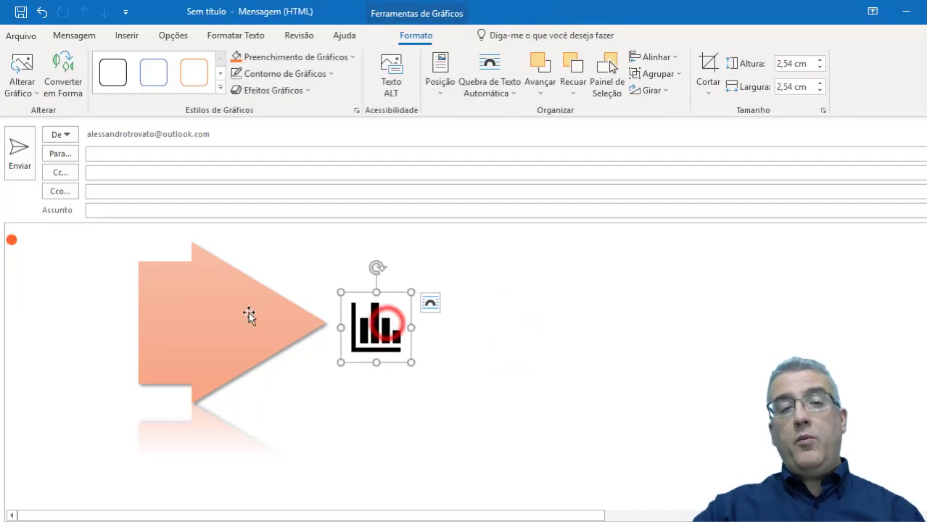
{"action": "left_click", "coordinate": [248, 312], "text": "shift"}
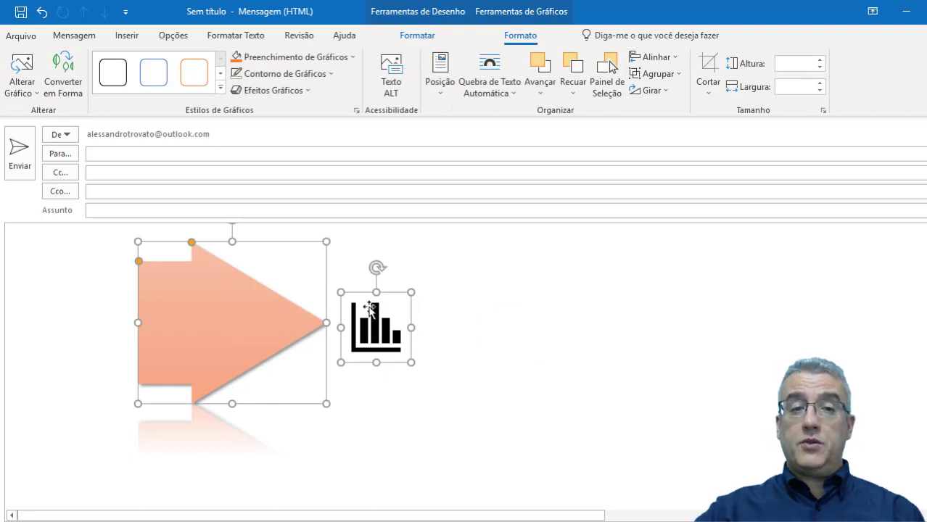
{"action": "left_click", "coordinate": [528, 305]}
{"action": "left_click", "coordinate": [403, 321]}
Move the chart icon onto the arrow's left part and select it together with the arrow.
{"action": "left_click_drag", "start_coordinate": [381, 332], "coordinate": [192, 325]}
{"action": "left_click", "coordinate": [386, 310]}
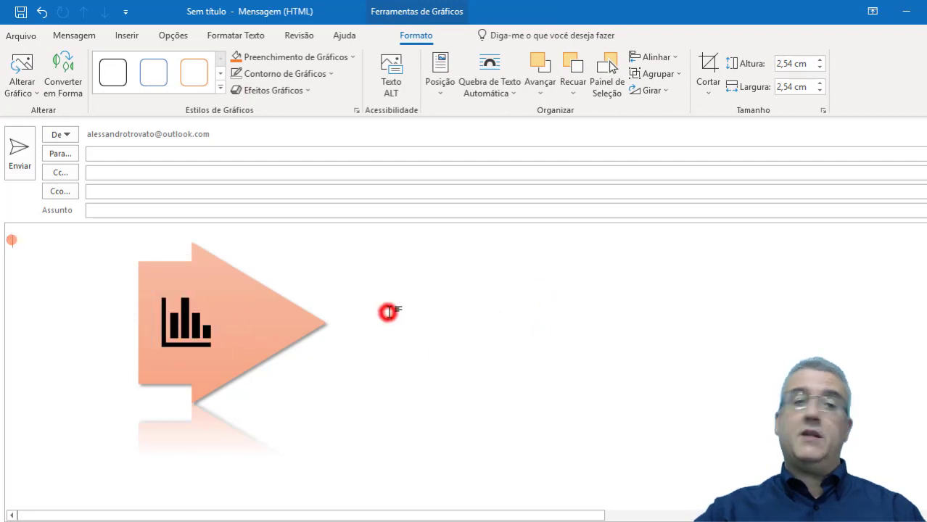
{"action": "left_click", "coordinate": [181, 320]}
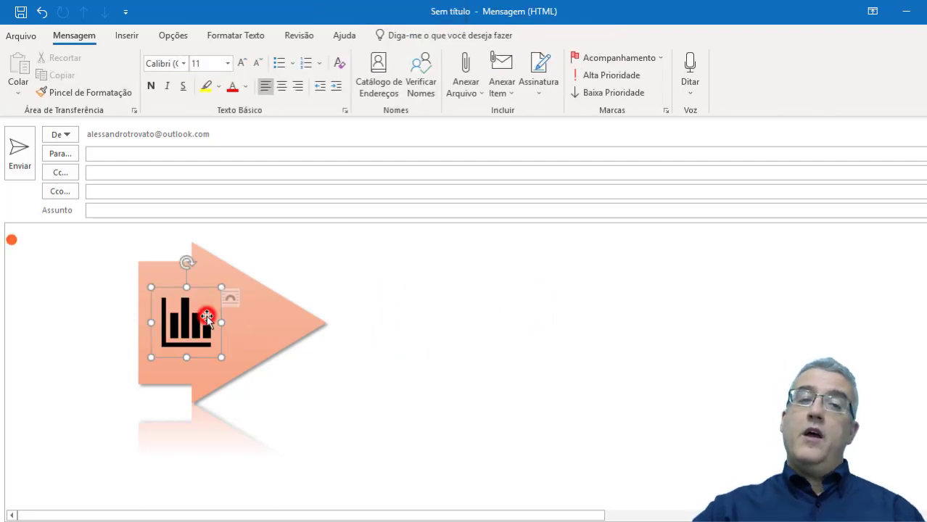
{"action": "left_click", "coordinate": [241, 299]}
{"action": "left_click", "coordinate": [222, 269], "text": "shift"}
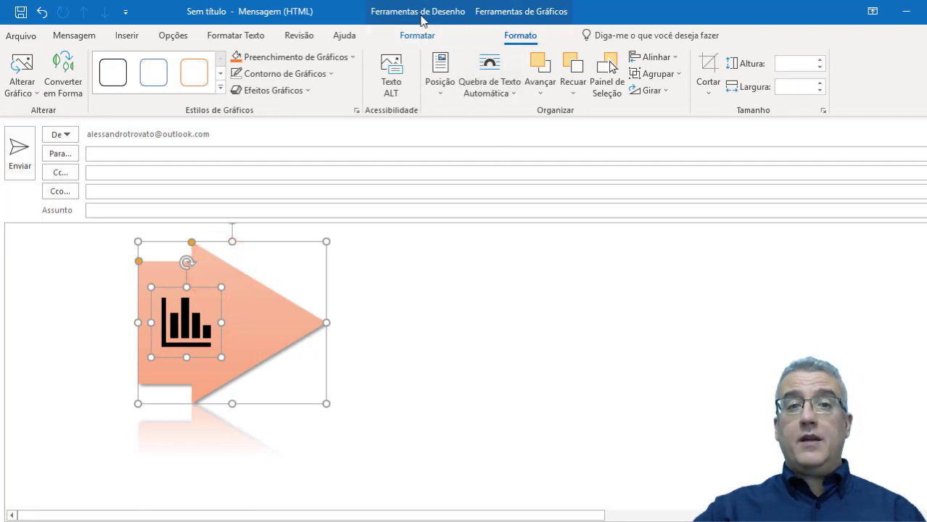
Group the chart icon and arrow with Formatar > Agrupar, then nudge the group right.
{"action": "left_click", "coordinate": [420, 35]}
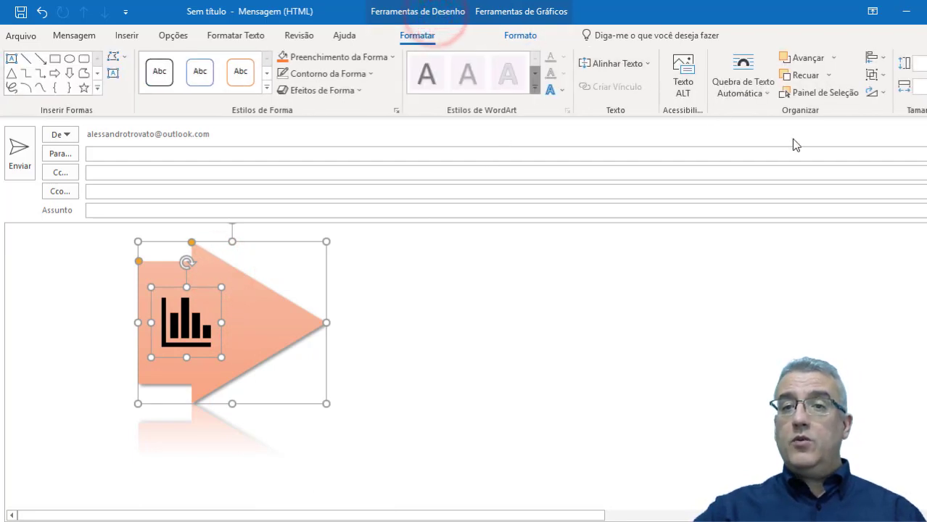
{"action": "left_click", "coordinate": [884, 77]}
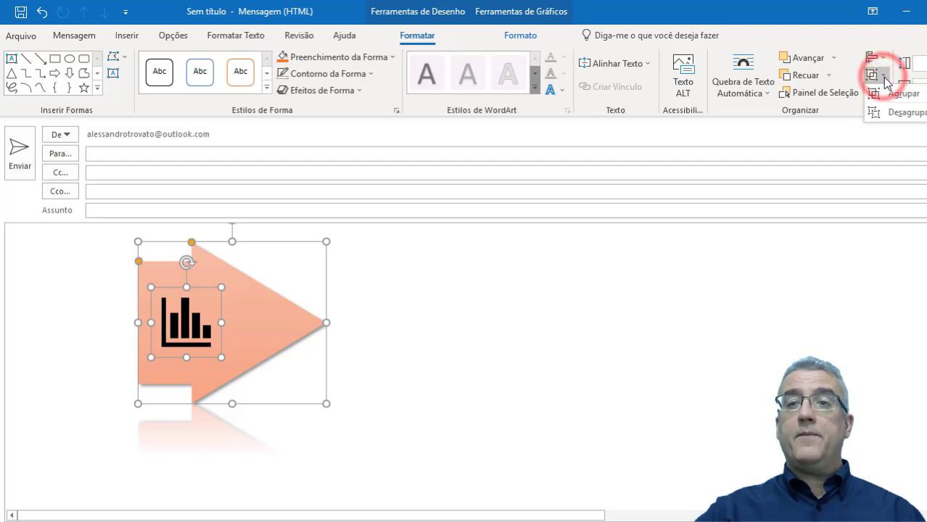
{"action": "left_click", "coordinate": [901, 93]}
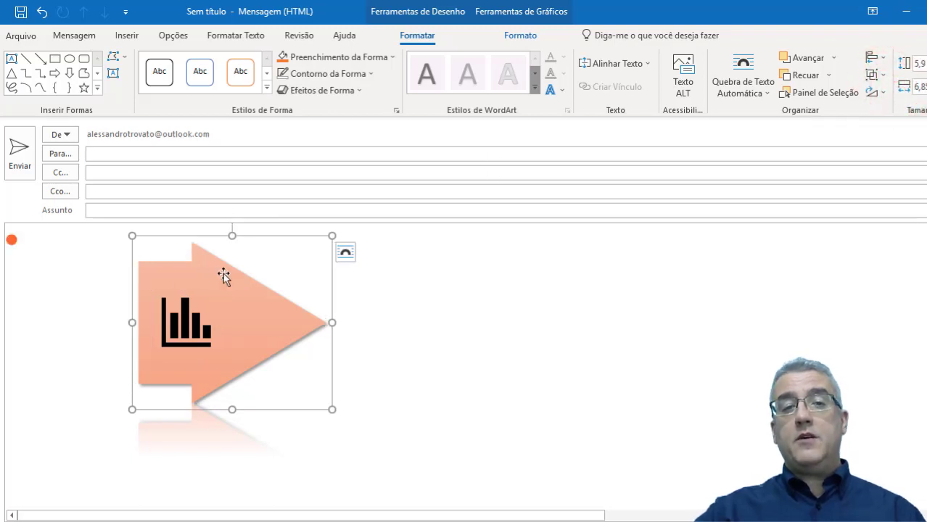
{"action": "mouse_move", "coordinate": [224, 273]}
{"action": "left_mouse_down"}
{"action": "mouse_move", "coordinate": [497, 346]}
{"action": "mouse_move", "coordinate": [261, 290]}
{"action": "left_mouse_up"}
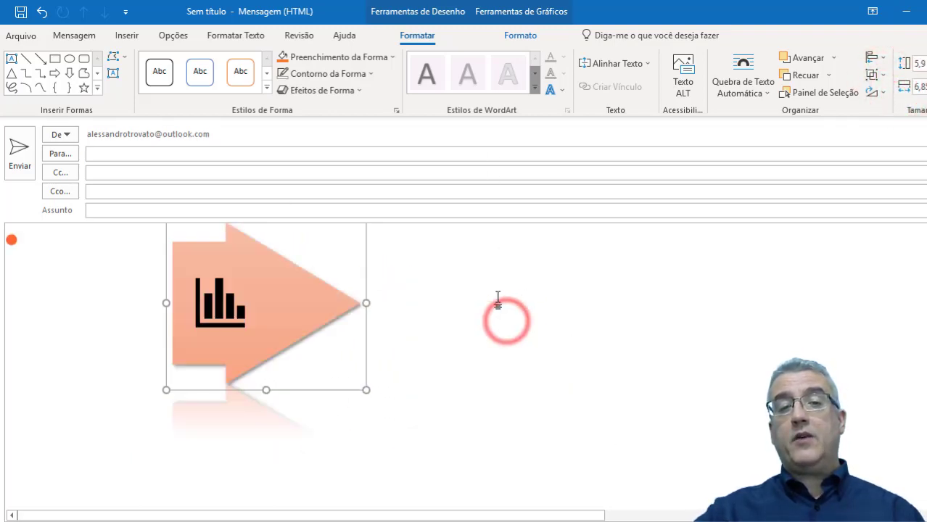
{"action": "left_click", "coordinate": [515, 303]}
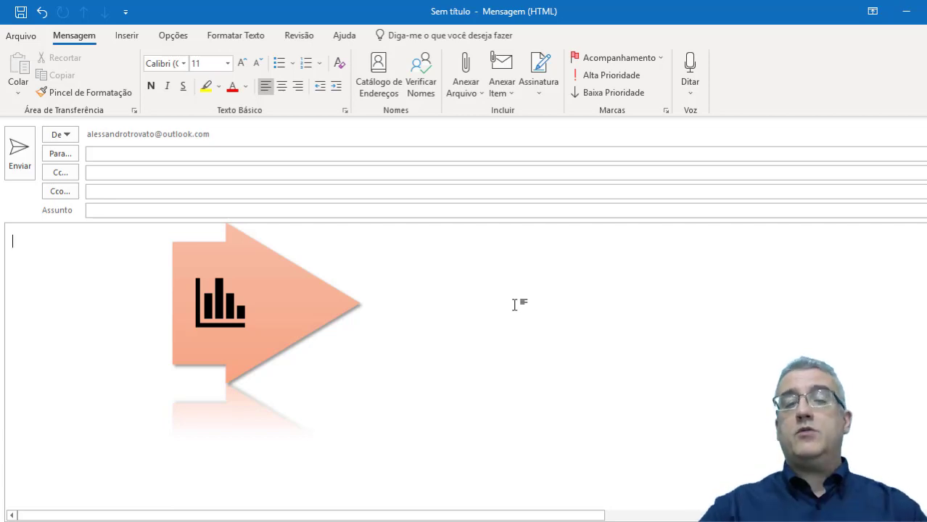
Nudge the arrow-and-chart group slightly right and down, then reselect it.
{"action": "left_click_drag", "start_coordinate": [317, 287], "coordinate": [347, 317]}
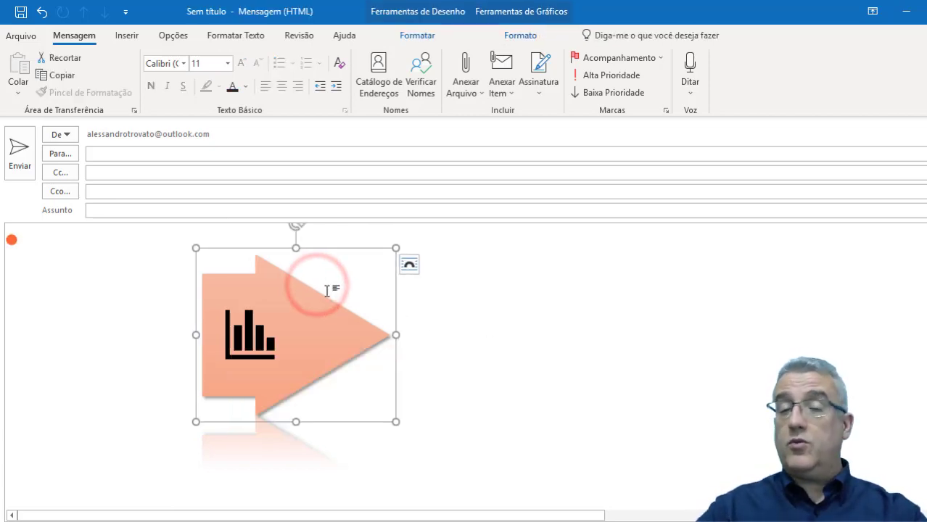
{"action": "left_click", "coordinate": [431, 11]}
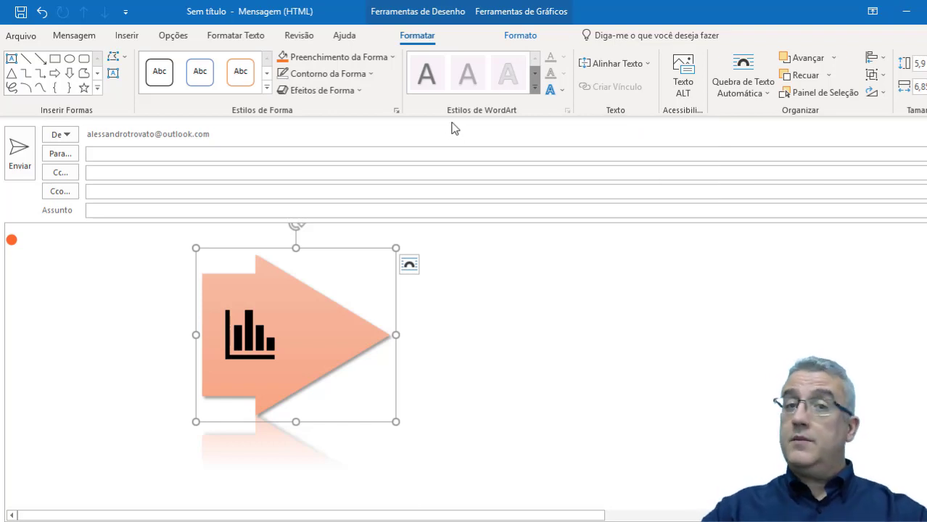
{"action": "left_click", "coordinate": [651, 289]}
{"action": "left_click", "coordinate": [337, 303]}
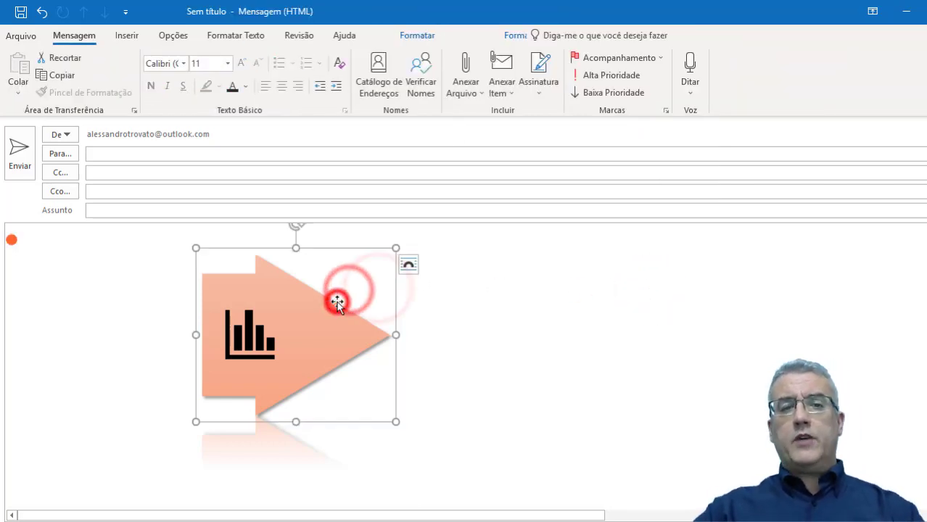
Resize the group smaller, then much wider, then back near its original proportions.
{"action": "left_click_drag", "start_coordinate": [395, 248], "coordinate": [274, 320]}
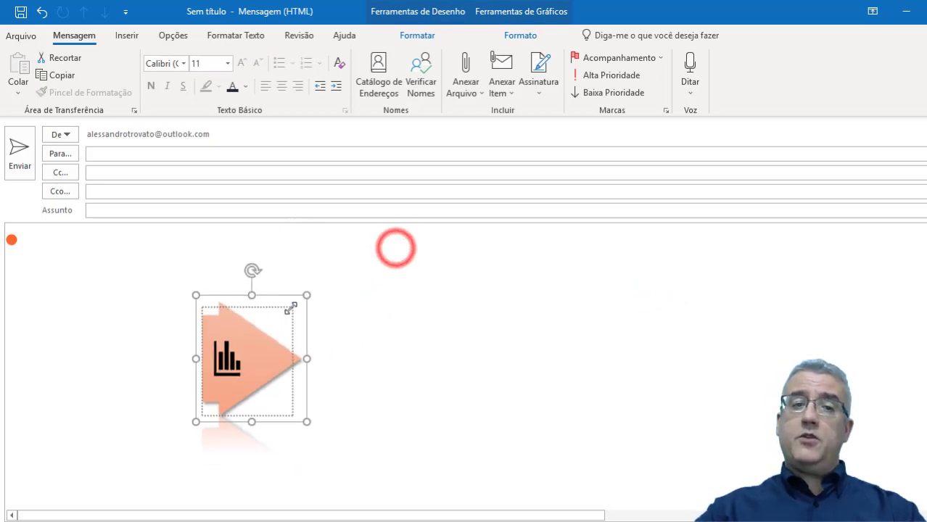
{"action": "left_click_drag", "start_coordinate": [319, 371], "coordinate": [597, 371]}
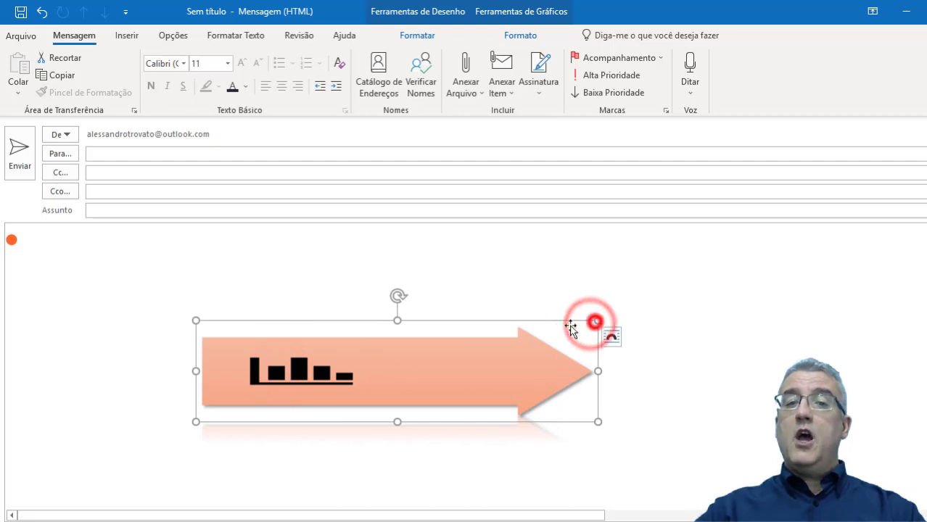
{"action": "left_click_drag", "start_coordinate": [590, 325], "coordinate": [395, 269]}
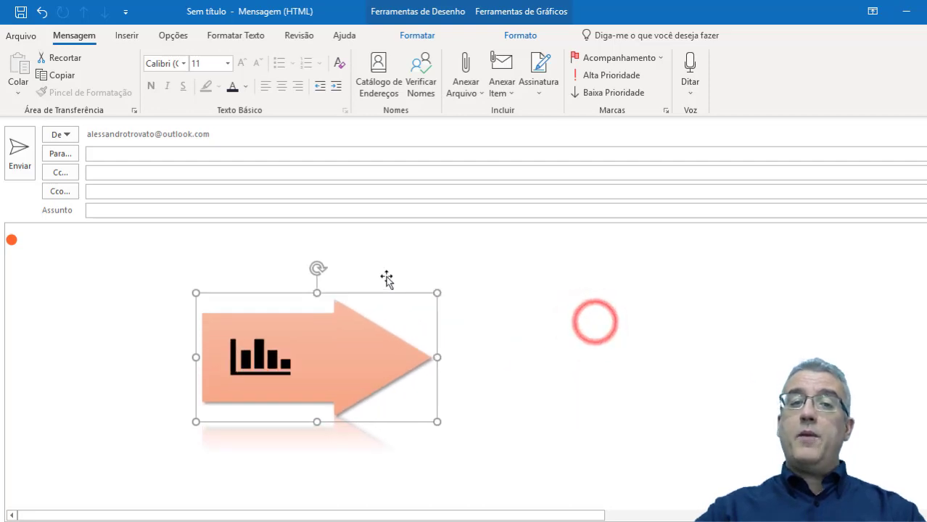
{"action": "left_click", "coordinate": [499, 268]}
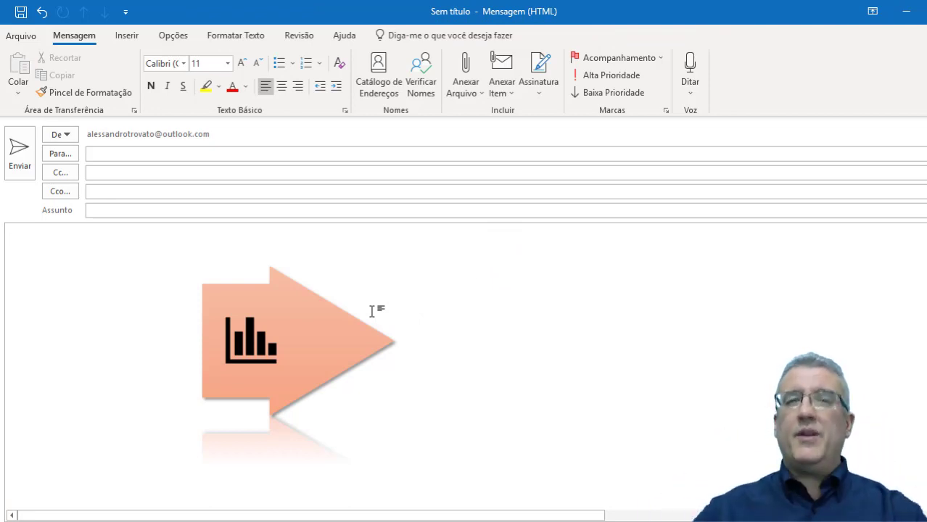
{"action": "left_click", "coordinate": [269, 293]}
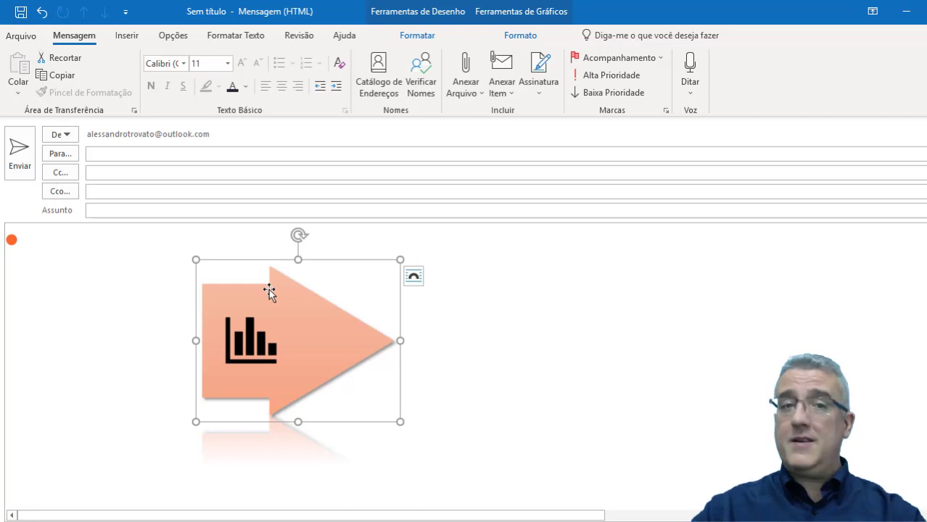
Delete the arrow graphic, then browse online 3D models in the Animais category.
{"action": "key", "text": "Delete"}
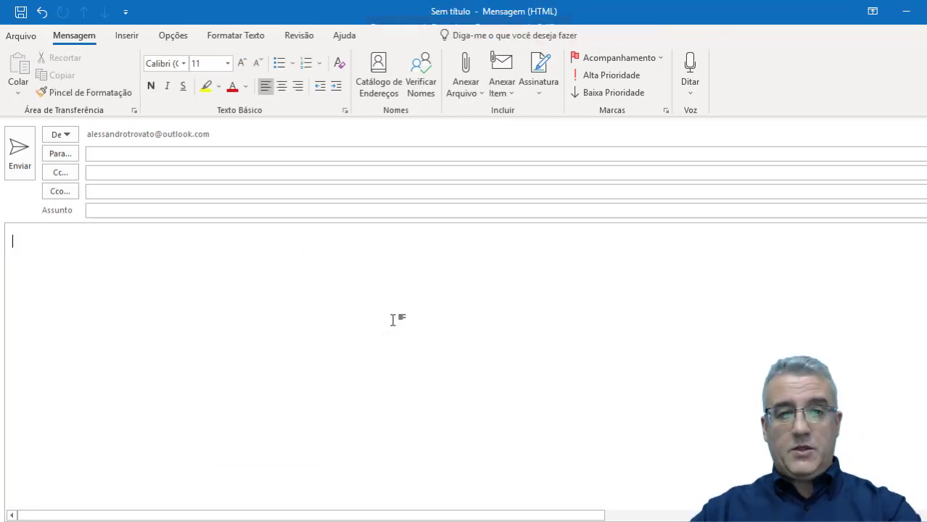
{"action": "left_click", "coordinate": [128, 35]}
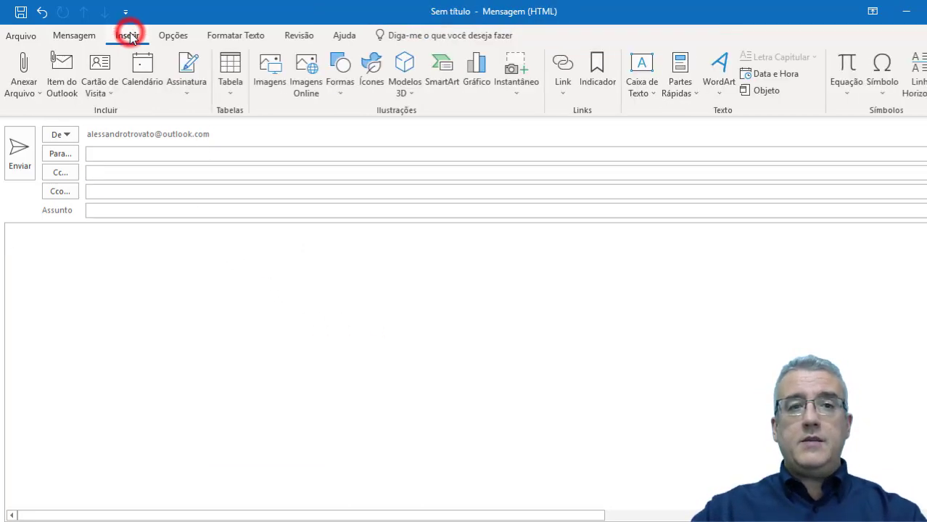
{"action": "left_click", "coordinate": [405, 86]}
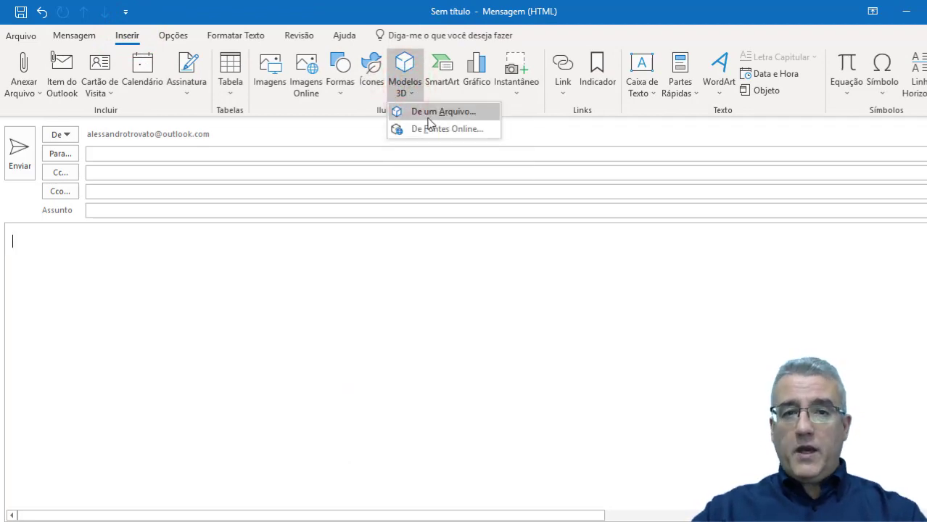
{"action": "left_click", "coordinate": [405, 67]}
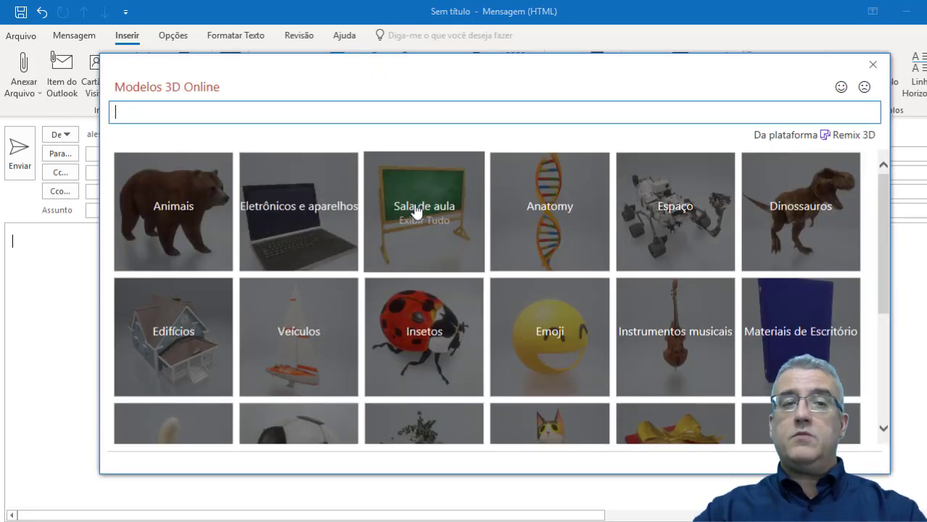
{"action": "left_click", "coordinate": [187, 209]}
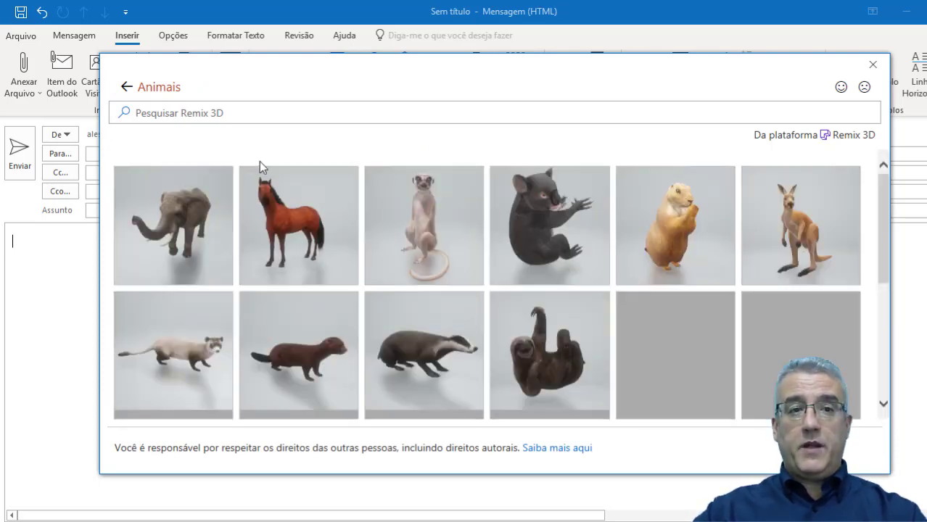
Insert the kangaroo 3D model into the message body.
{"action": "left_click", "coordinate": [814, 235]}
{"action": "left_click", "coordinate": [734, 448]}
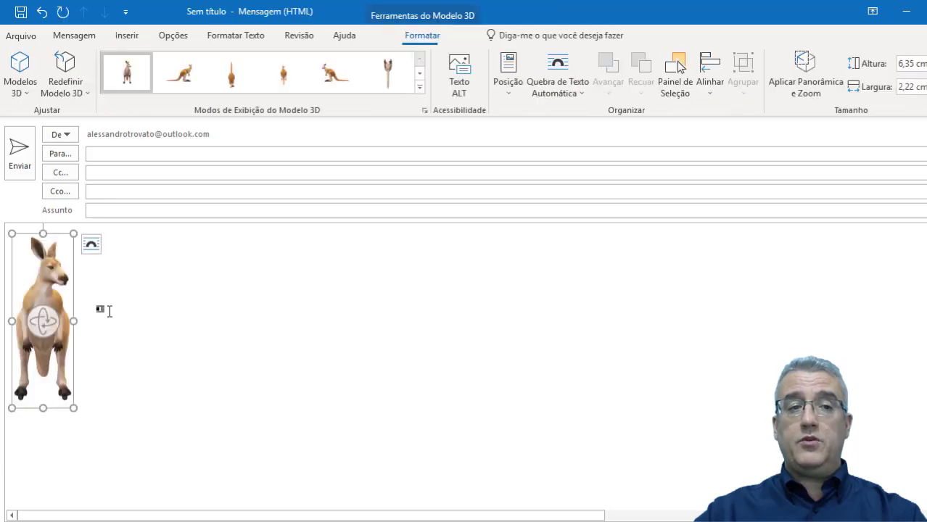
{"action": "left_click", "coordinate": [48, 293]}
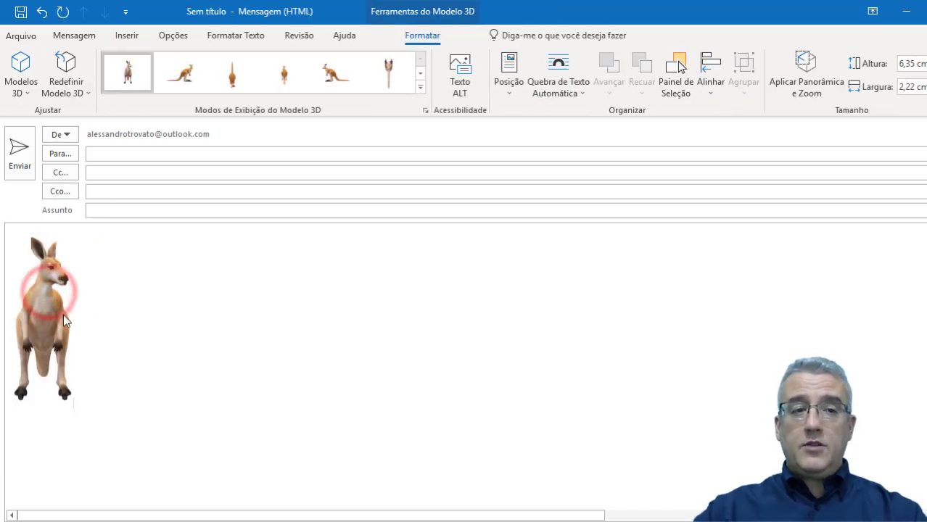
Drag the kangaroo's 3D rotation handle to turn it to a side view.
{"action": "left_click_drag", "start_coordinate": [50, 322], "coordinate": [42, 383]}
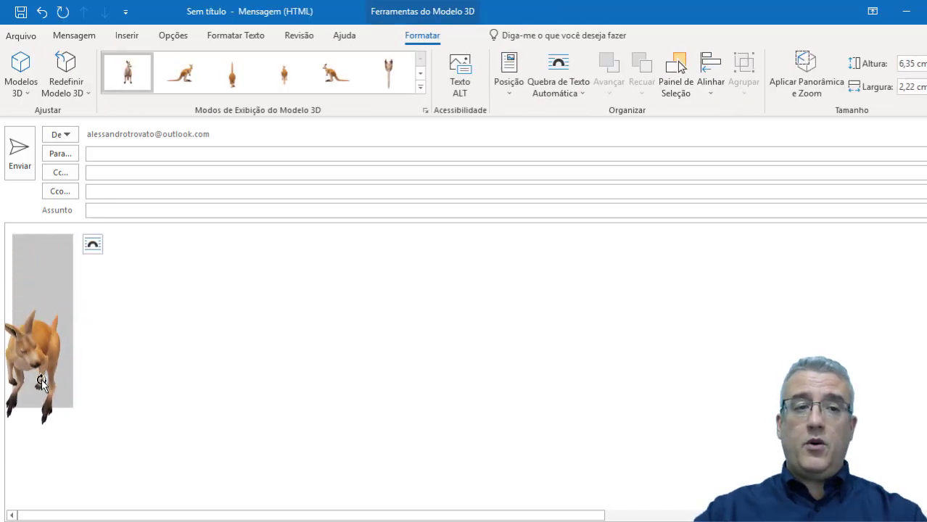
{"action": "left_click_drag", "start_coordinate": [41, 383], "coordinate": [217, 286]}
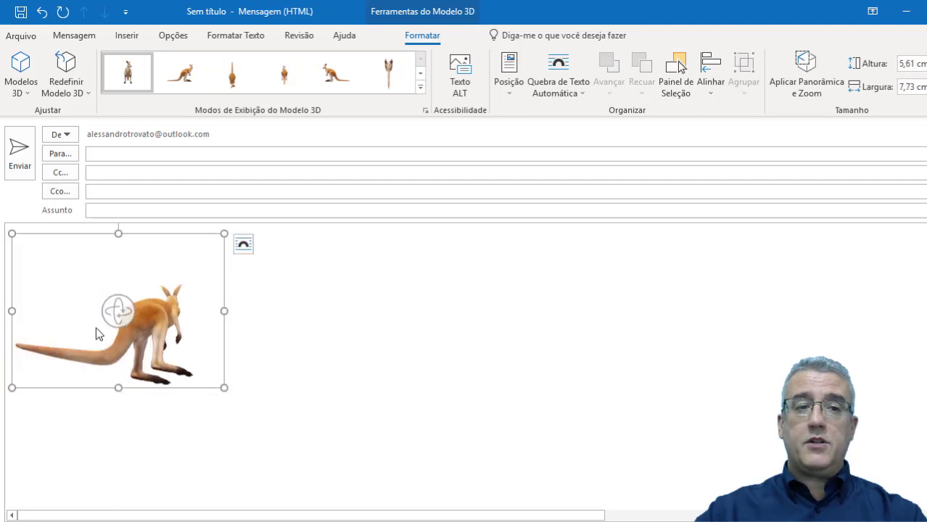
{"action": "left_click", "coordinate": [145, 314]}
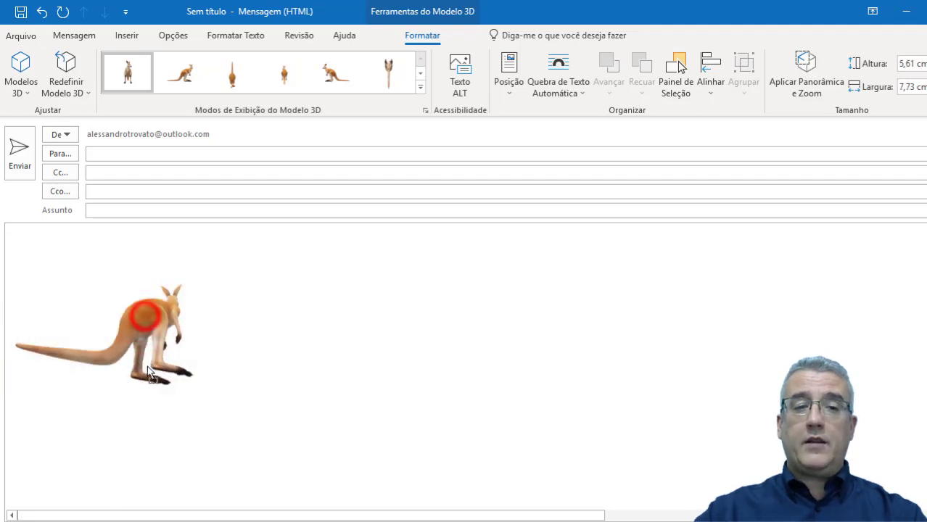
{"action": "left_click", "coordinate": [121, 315]}
{"action": "mouse_move", "coordinate": [121, 315]}
{"action": "left_mouse_down"}
{"action": "mouse_move", "coordinate": [250, 381]}
{"action": "mouse_move", "coordinate": [324, 330]}
{"action": "mouse_move", "coordinate": [312, 371]}
{"action": "mouse_move", "coordinate": [318, 355]}
{"action": "left_mouse_up"}
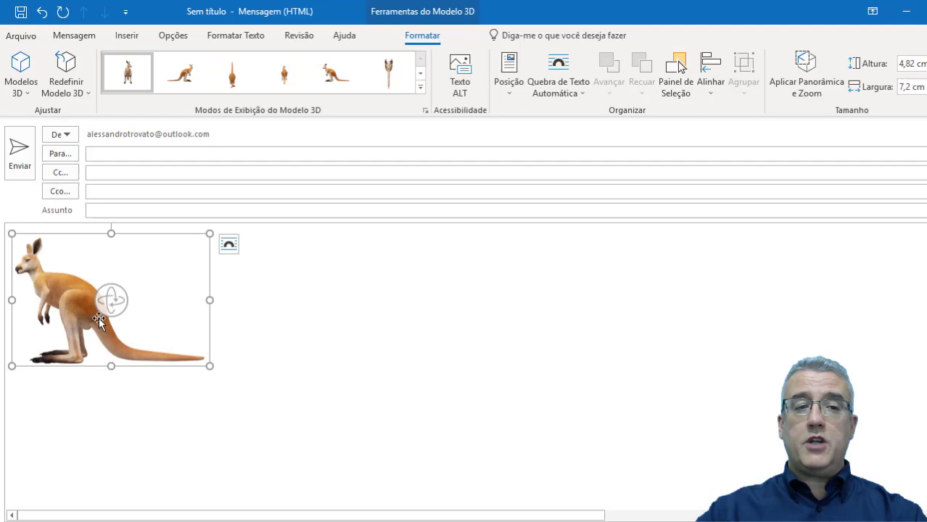
{"action": "left_click", "coordinate": [349, 317]}
{"action": "left_click", "coordinate": [76, 289]}
Centre the kangaroo with Centralizar and rotate it slightly toward the viewer.
{"action": "left_click", "coordinate": [294, 296]}
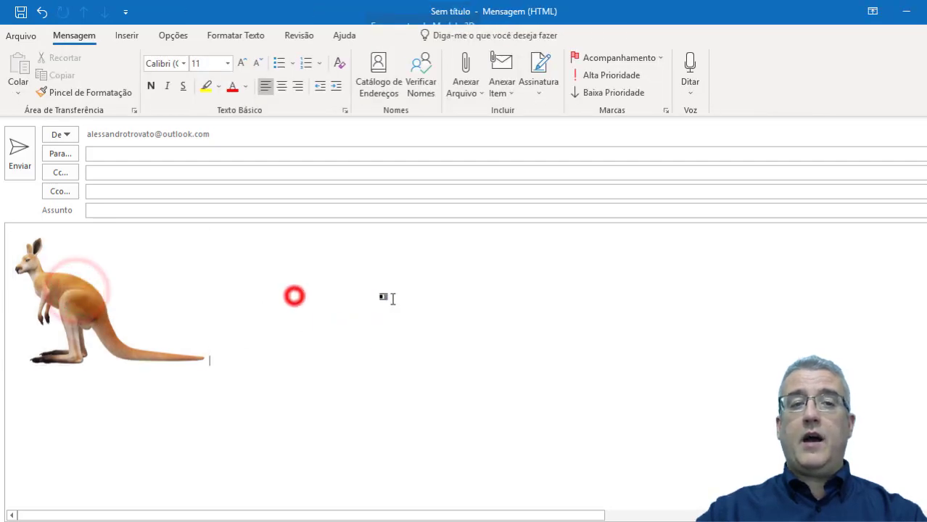
{"action": "left_click", "coordinate": [282, 87]}
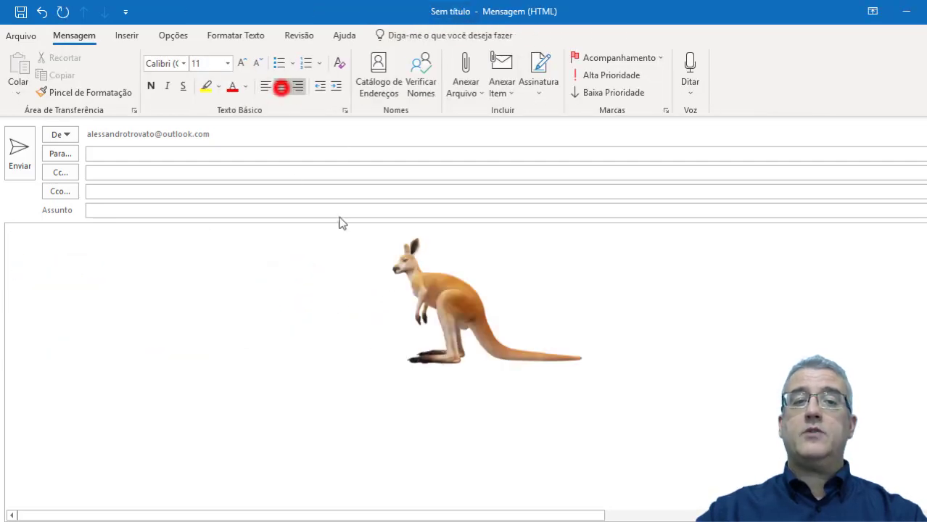
{"action": "left_click", "coordinate": [406, 305]}
{"action": "left_click_drag", "start_coordinate": [475, 307], "coordinate": [528, 302]}
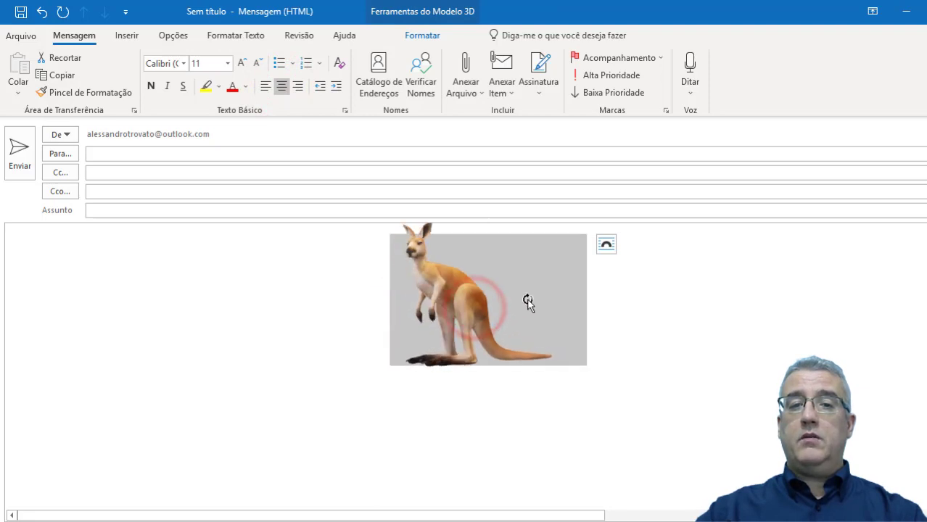
{"action": "left_click", "coordinate": [674, 320]}
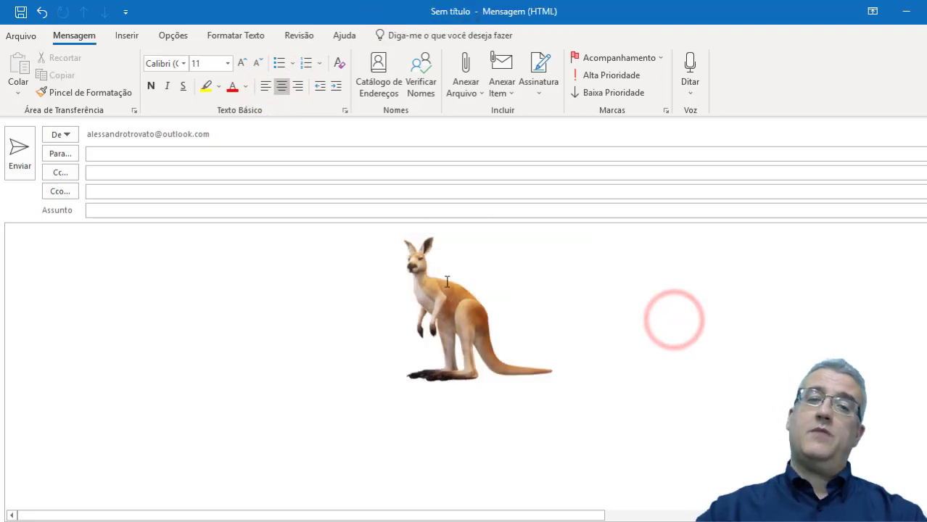
Show the Inserir options, reselect the kangaroo, and use the window's top-right control.
{"action": "left_click", "coordinate": [212, 304]}
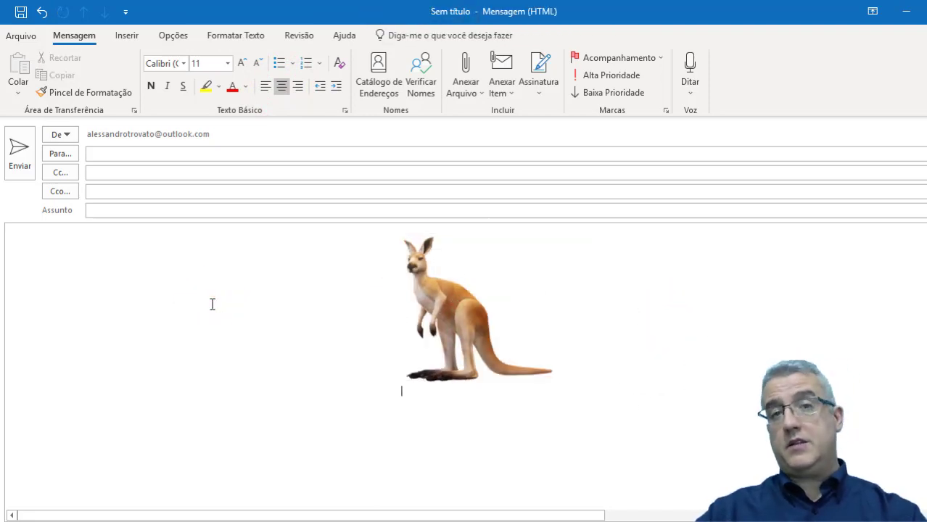
{"action": "left_click", "coordinate": [127, 36]}
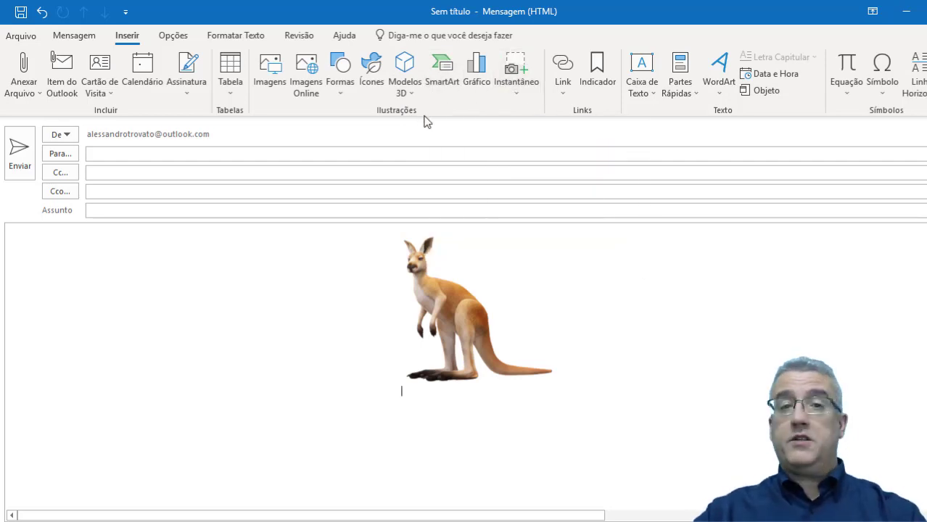
{"action": "left_click", "coordinate": [568, 265]}
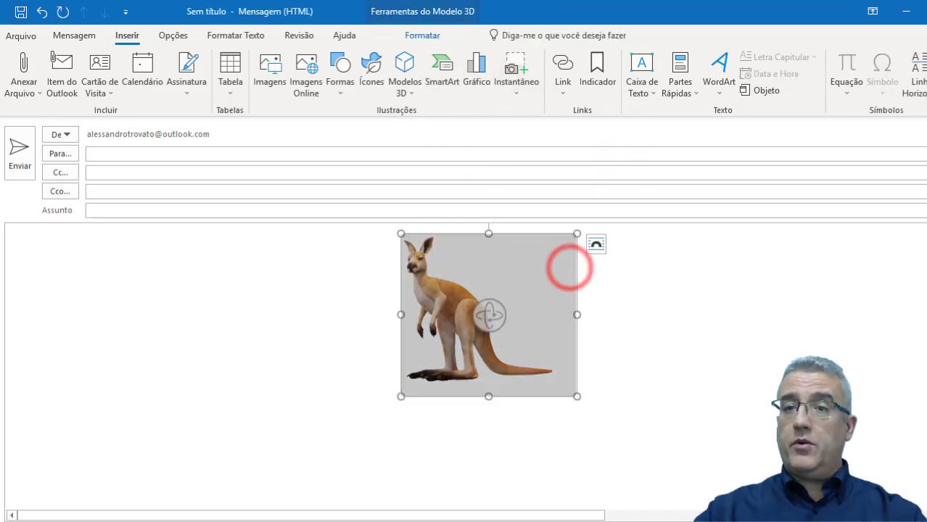
{"action": "left_click", "coordinate": [906, 14]}
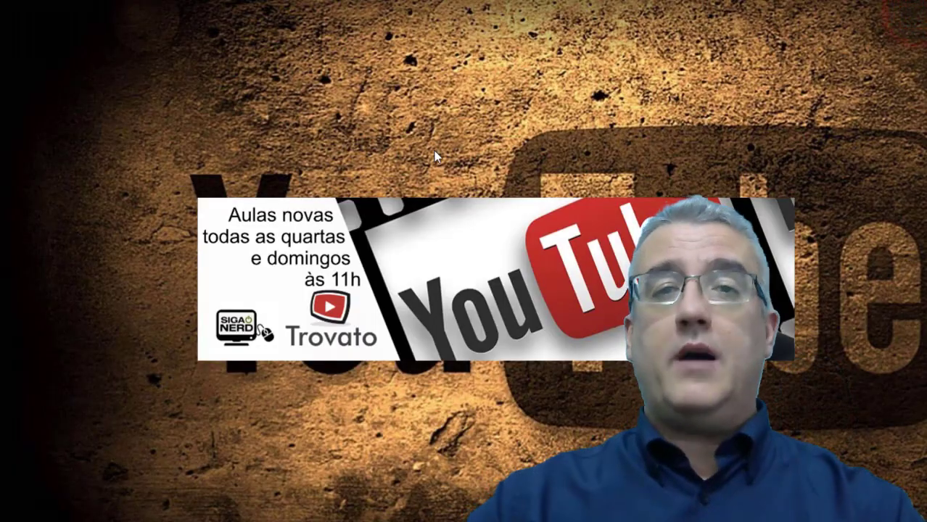